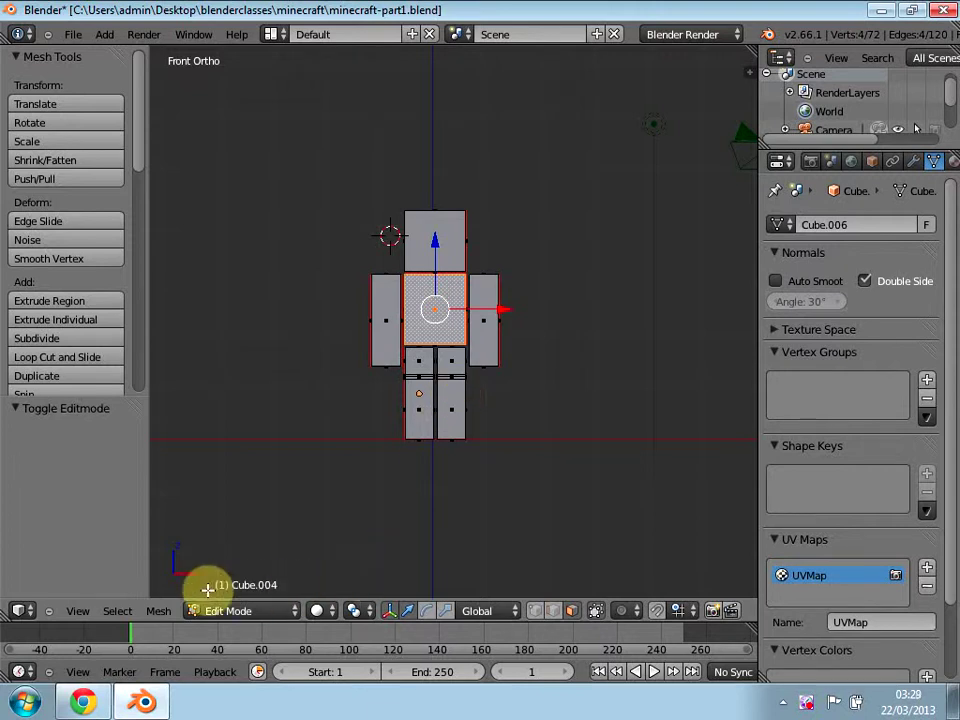
Step: Display the character in Texture Paint mode and examine its painted face, body and limbs from the front
{"action": "left_click", "coordinate": [252, 617]}
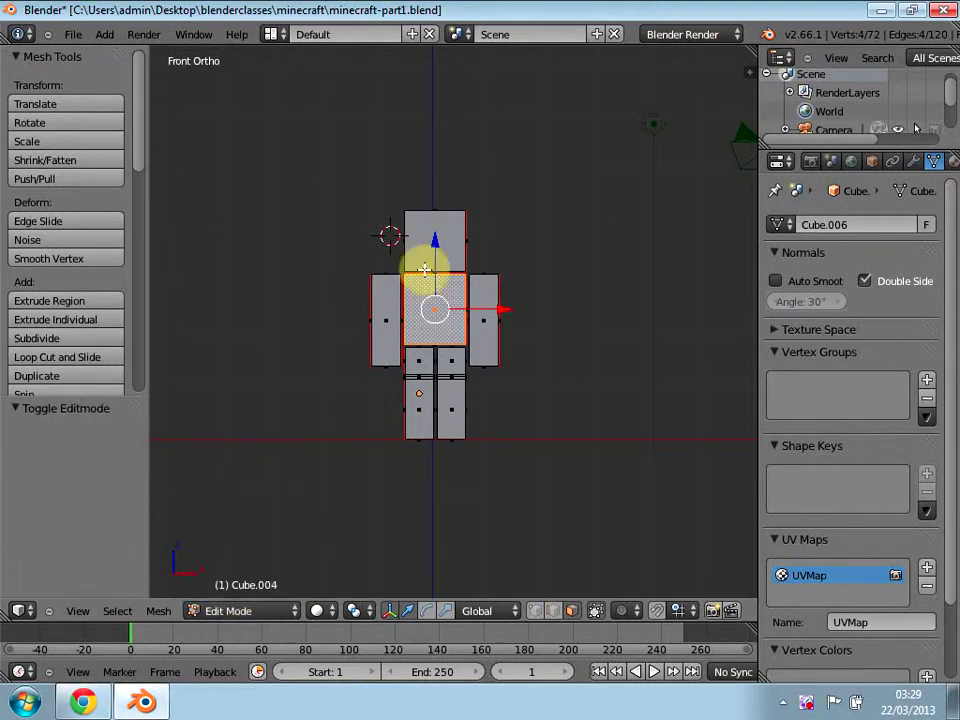
{"action": "left_click", "coordinate": [225, 612]}
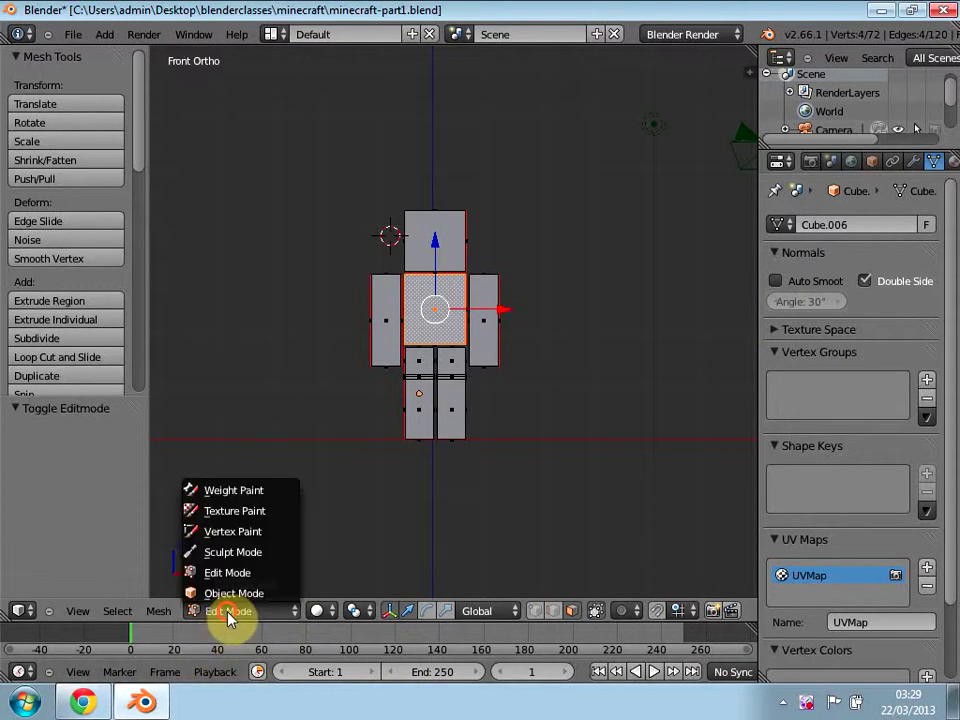
{"action": "left_click", "coordinate": [237, 512]}
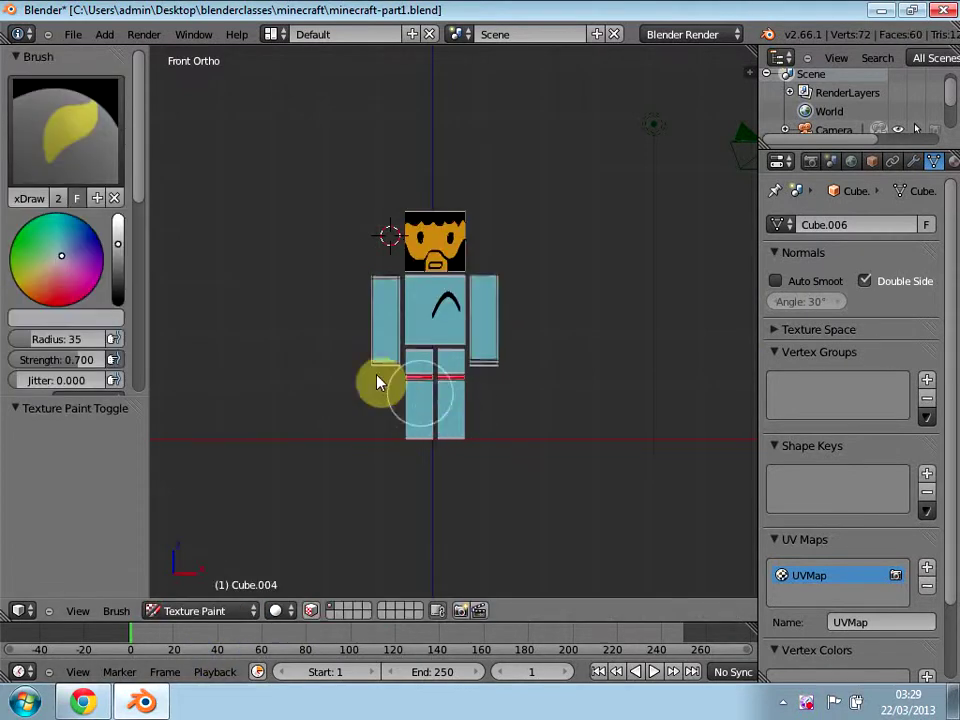
{"action": "mouse_move", "coordinate": [317, 412]}
{"action": "middle_mouse_down"}
{"action": "mouse_move", "coordinate": [323, 358]}
{"action": "mouse_move", "coordinate": [437, 259]}
{"action": "mouse_move", "coordinate": [476, 437]}
{"action": "mouse_move", "coordinate": [184, 242]}
{"action": "mouse_move", "coordinate": [420, 343]}
{"action": "mouse_move", "coordinate": [242, 377]}
{"action": "mouse_move", "coordinate": [186, 356]}
{"action": "mouse_move", "coordinate": [332, 411]}
{"action": "mouse_move", "coordinate": [367, 340]}
{"action": "mouse_move", "coordinate": [343, 339]}
{"action": "mouse_move", "coordinate": [300, 375]}
{"action": "mouse_move", "coordinate": [330, 356]}
{"action": "mouse_move", "coordinate": [364, 386]}
{"action": "mouse_move", "coordinate": [414, 392]}
{"action": "mouse_move", "coordinate": [422, 349]}
{"action": "mouse_move", "coordinate": [350, 366]}
{"action": "mouse_move", "coordinate": [527, 351]}
{"action": "mouse_move", "coordinate": [396, 313]}
{"action": "mouse_move", "coordinate": [370, 382]}
{"action": "mouse_move", "coordinate": [431, 364]}
{"action": "mouse_move", "coordinate": [446, 326]}
{"action": "mouse_move", "coordinate": [364, 339]}
{"action": "middle_mouse_up"}
{"action": "key", "text": "KP_1"}
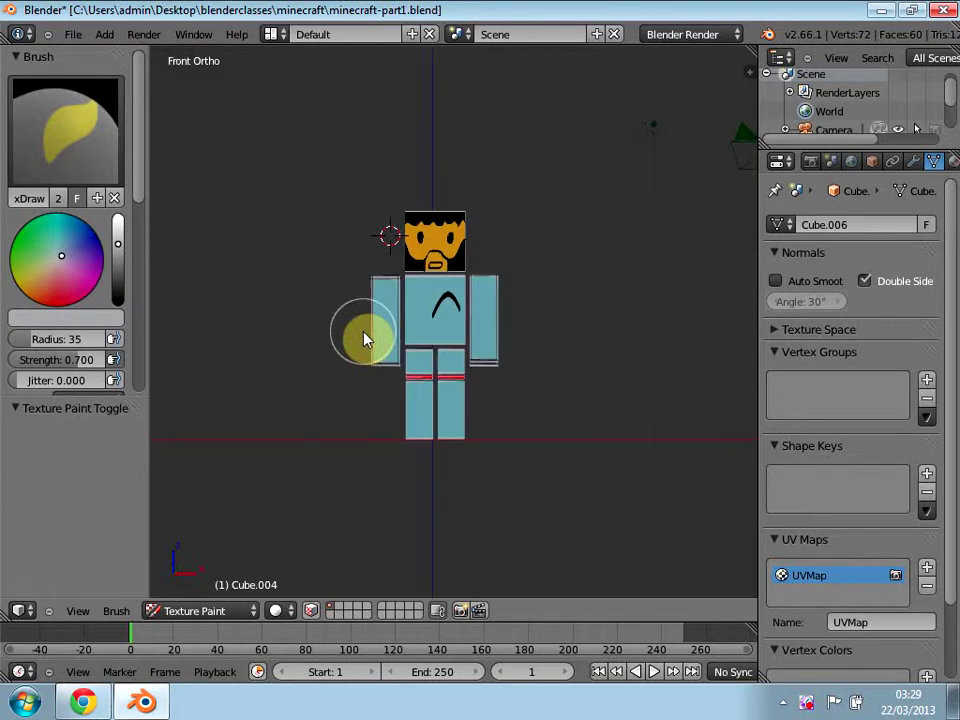
{"action": "scroll", "coordinate": [363, 316], "scroll_direction": "up", "scroll_amount": 5}
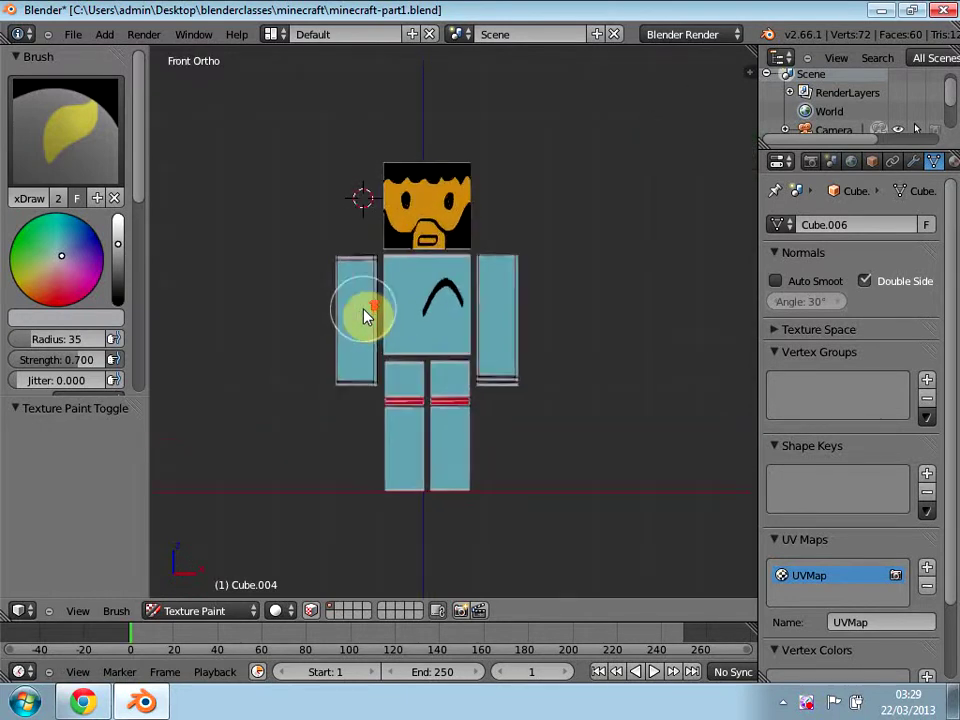
{"action": "scroll", "coordinate": [341, 294], "scroll_direction": "up", "scroll_amount": 1}
{"action": "scroll", "coordinate": [341, 294], "scroll_direction": "down", "scroll_amount": 3}
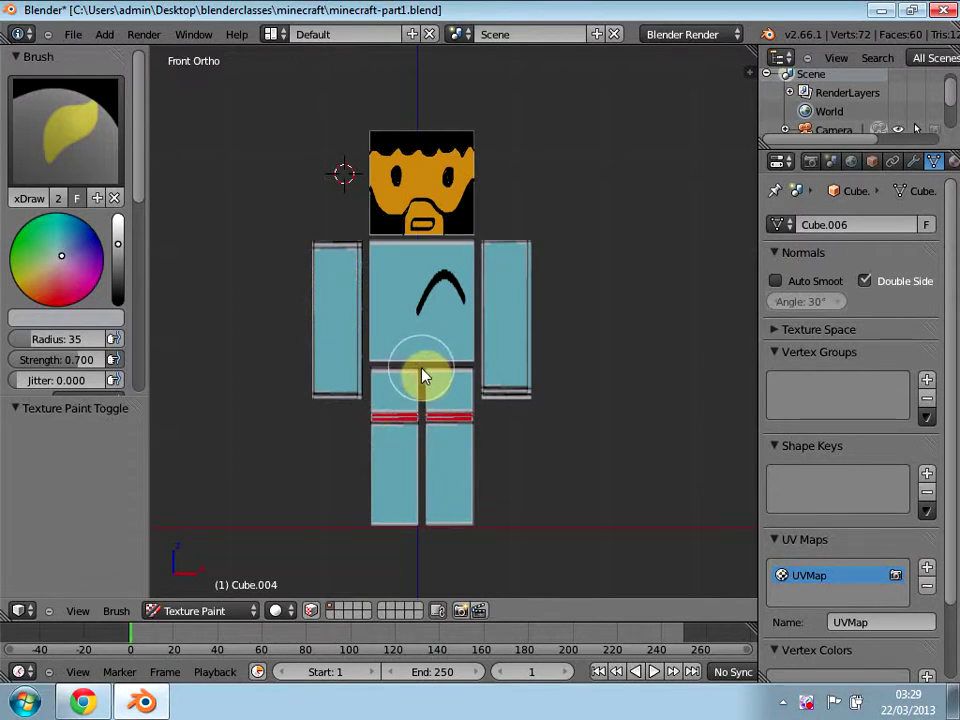
{"action": "left_click", "coordinate": [190, 611]}
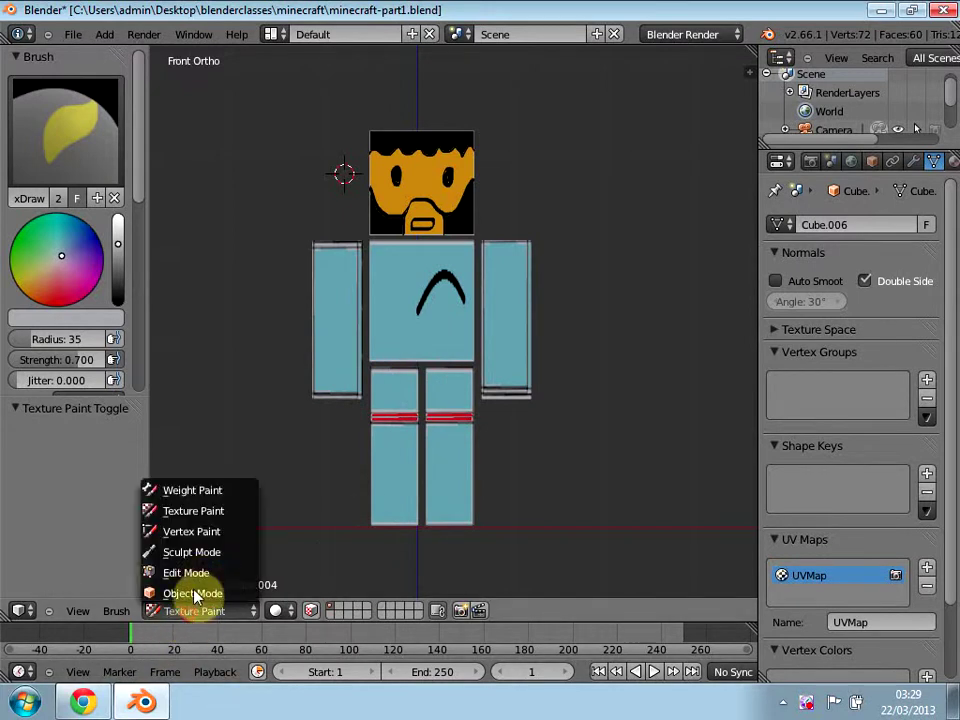
{"action": "left_click", "coordinate": [194, 575]}
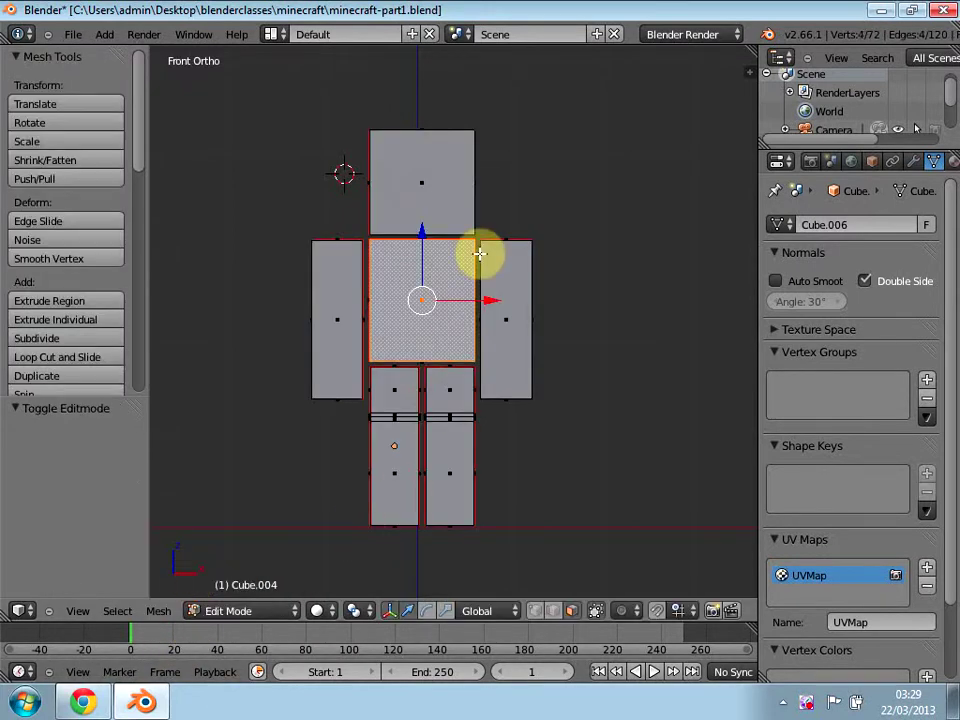
{"action": "key", "text": "Tab"}
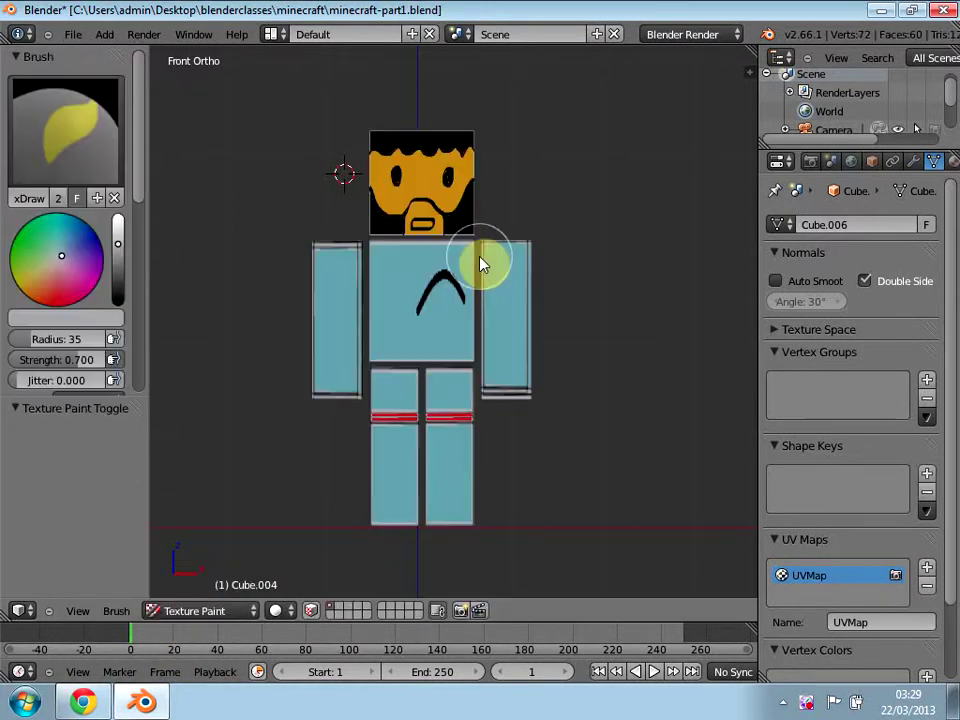
Step: Switch to Object Mode, place the 3D cursor at the base of the torso and add a single-bone armature there
{"action": "left_click", "coordinate": [197, 614]}
{"action": "left_click", "coordinate": [190, 594]}
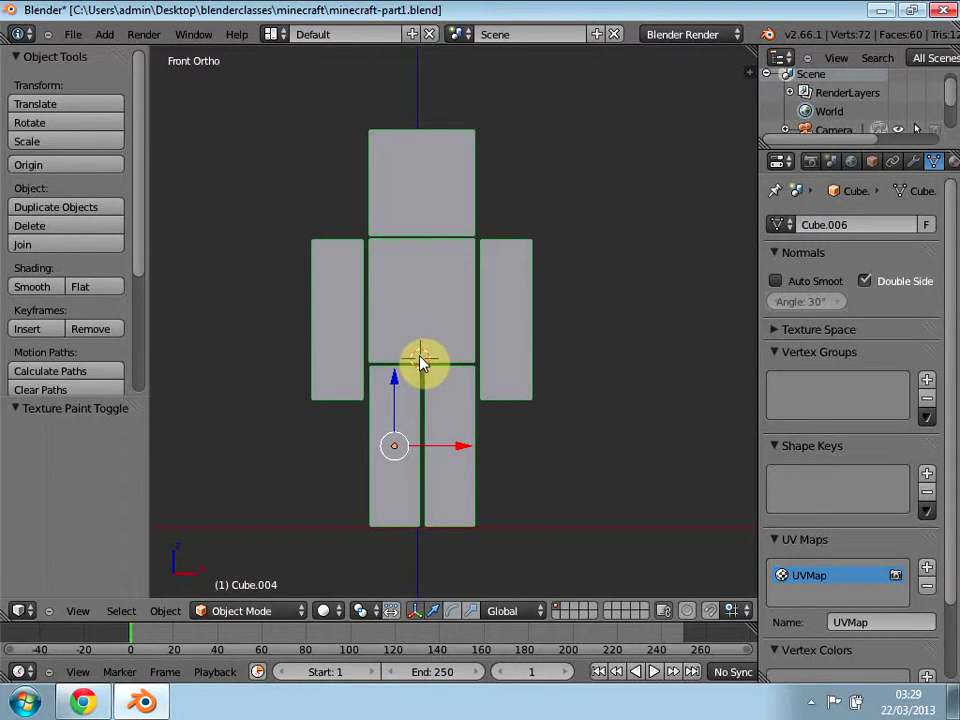
{"action": "left_click", "coordinate": [105, 34]}
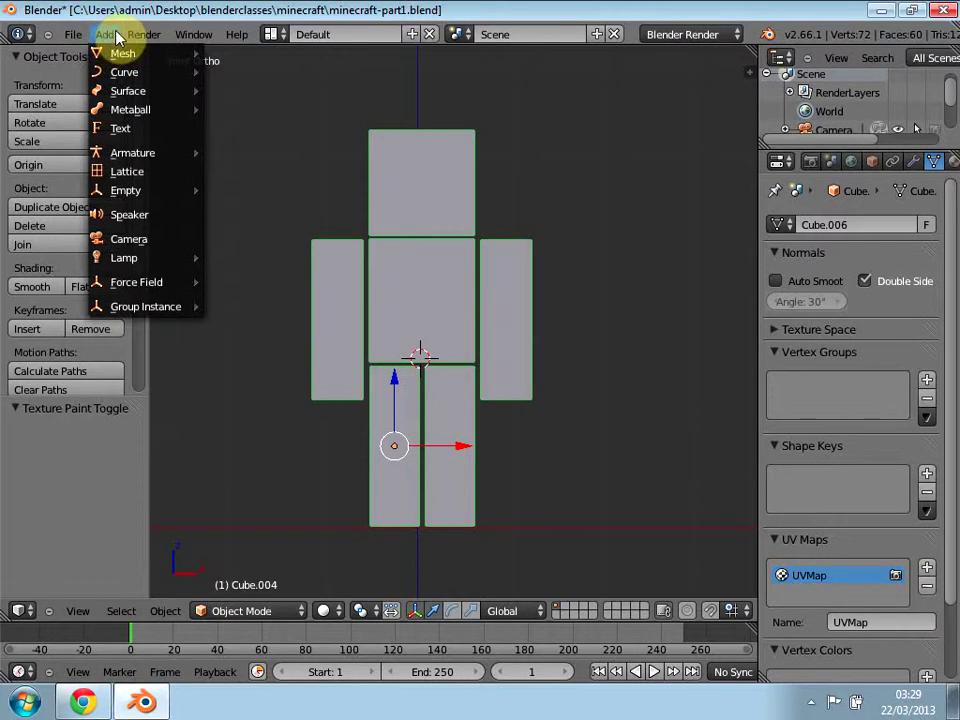
{"action": "mouse_move", "coordinate": [140, 153]}
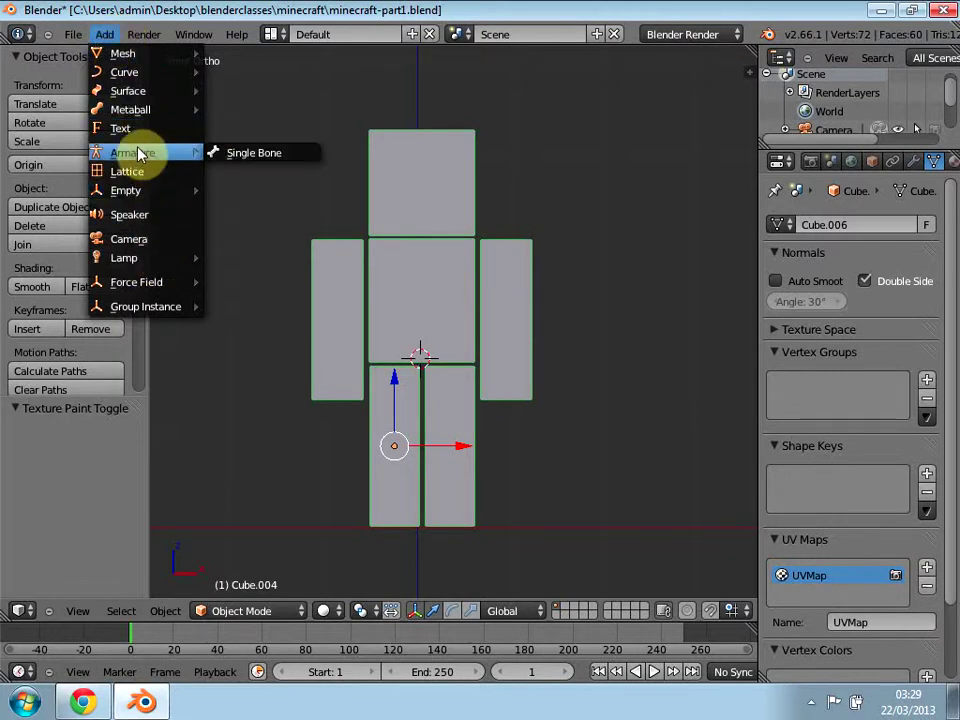
{"action": "left_click", "coordinate": [253, 152]}
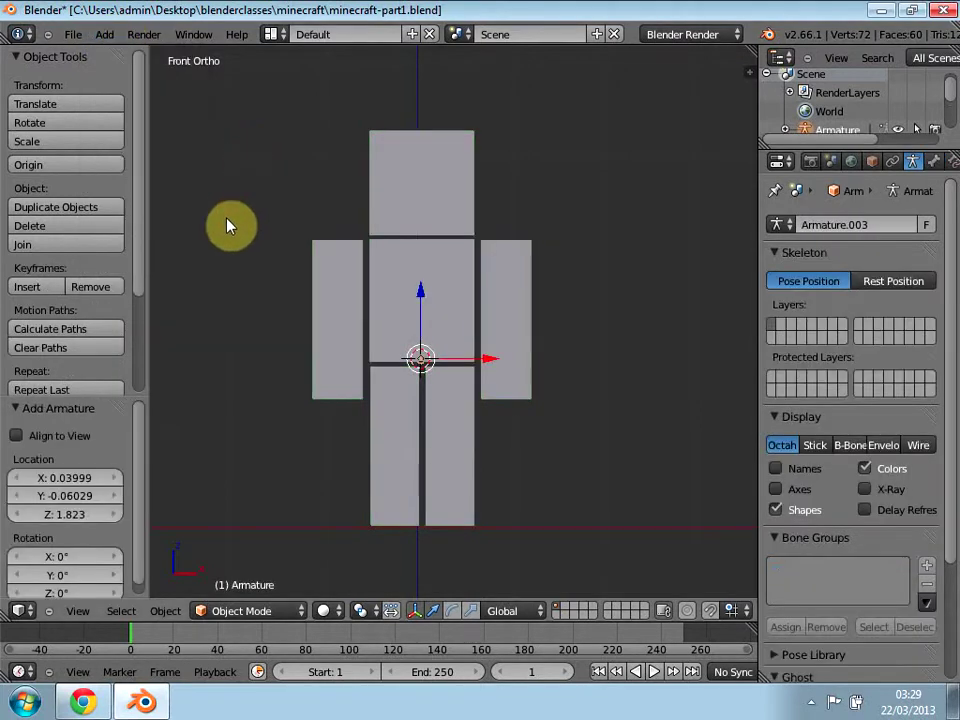
Step: Turn on X-Ray display for the torso armature and check the bone through the body from the front
{"action": "middle_click_drag", "start_coordinate": [606, 371], "coordinate": [585, 366]}
{"action": "key", "text": "KP_1"}
{"action": "left_click", "coordinate": [864, 489]}
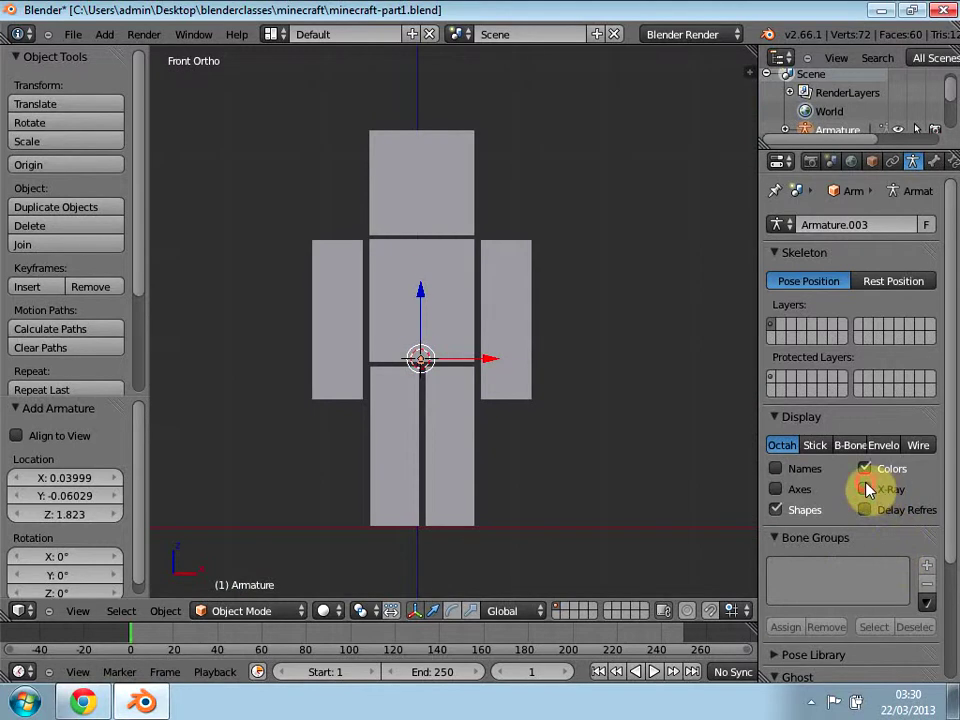
{"action": "right_click", "coordinate": [423, 270]}
{"action": "mouse_move", "coordinate": [456, 298]}
{"action": "middle_mouse_down"}
{"action": "mouse_move", "coordinate": [403, 332]}
{"action": "mouse_move", "coordinate": [259, 290]}
{"action": "mouse_move", "coordinate": [306, 296]}
{"action": "mouse_move", "coordinate": [208, 304]}
{"action": "mouse_move", "coordinate": [452, 317]}
{"action": "middle_mouse_up"}
{"action": "key", "text": "KP_1"}
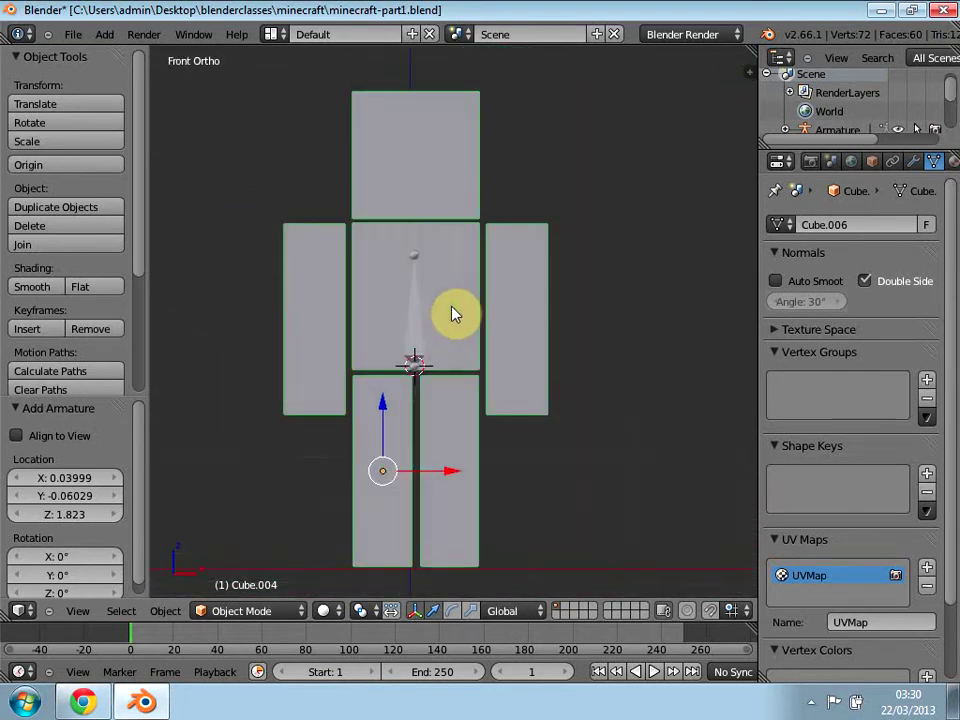
Step: Raise the torso bone's tip about 0.286 to the neck and extrude a head bone about 1.171 up to the head's top
{"action": "right_click", "coordinate": [418, 264]}
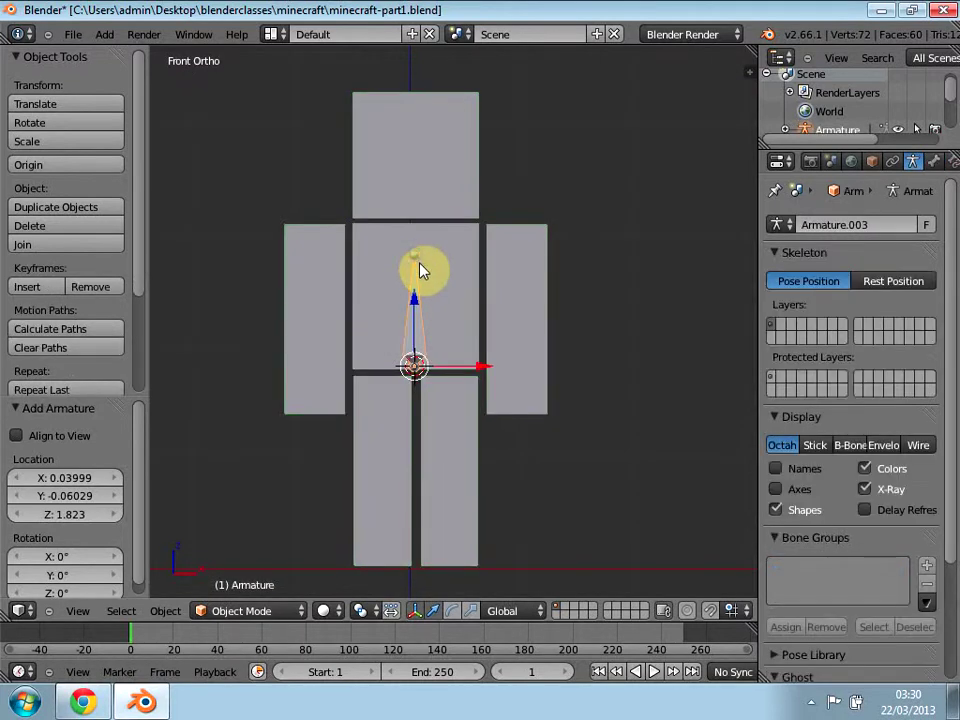
{"action": "key", "text": "Tab"}
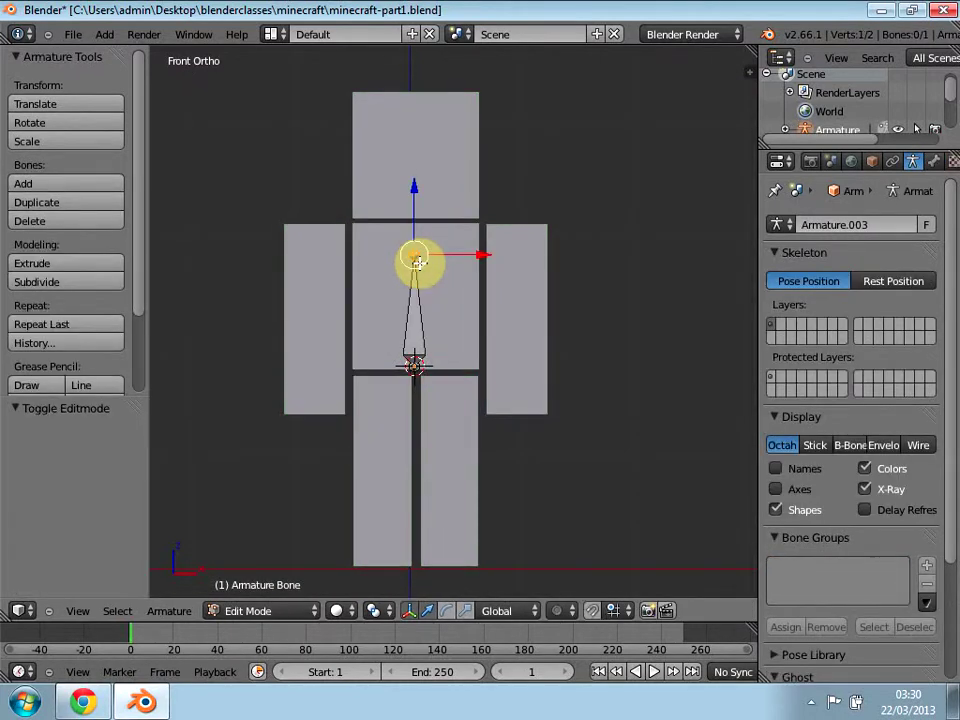
{"action": "left_click", "coordinate": [418, 262]}
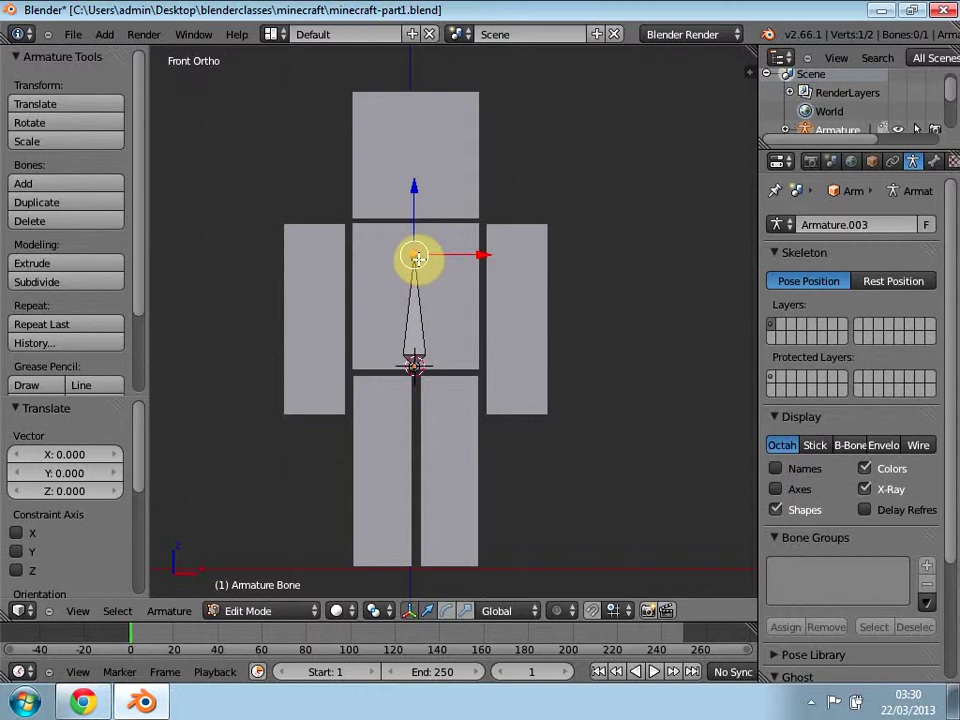
{"action": "left_click_drag", "start_coordinate": [415, 257], "coordinate": [417, 226]}
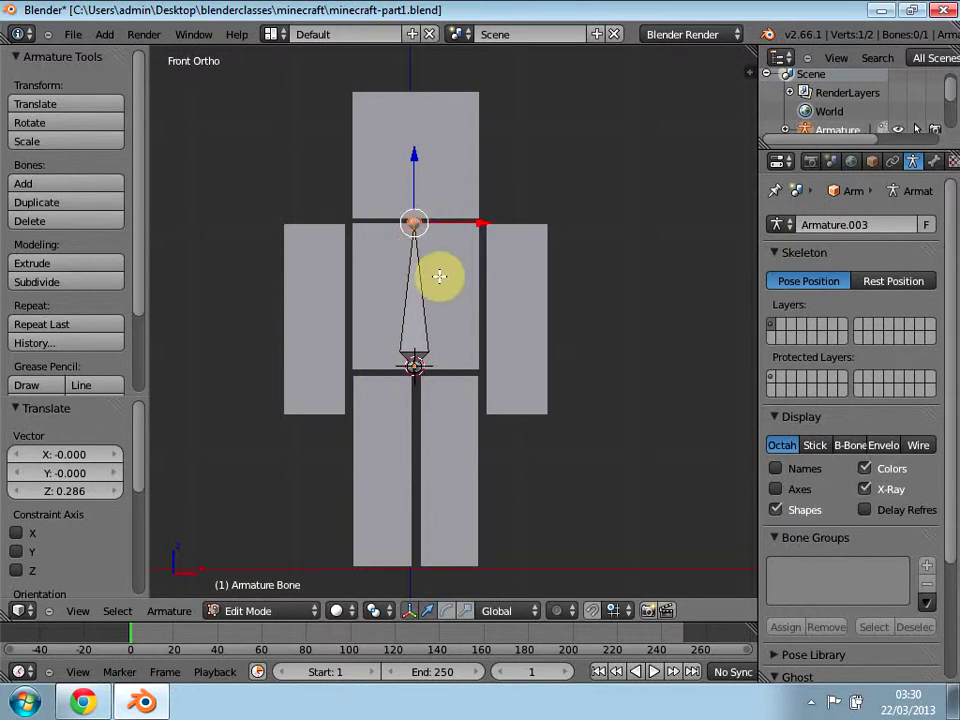
{"action": "key", "text": "e"}
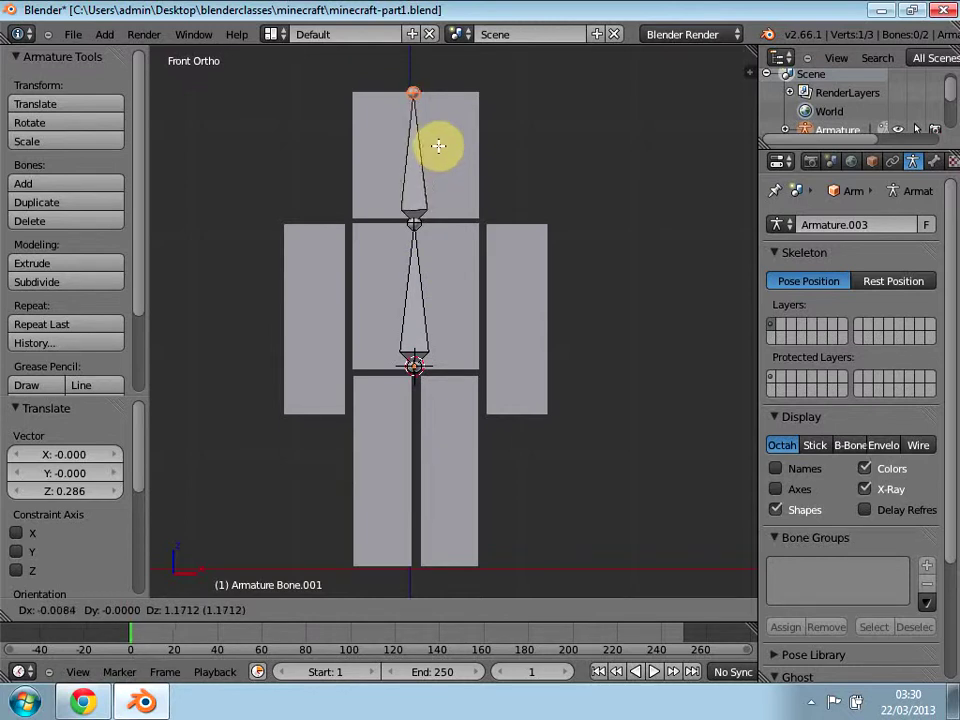
{"action": "left_click", "coordinate": [438, 146]}
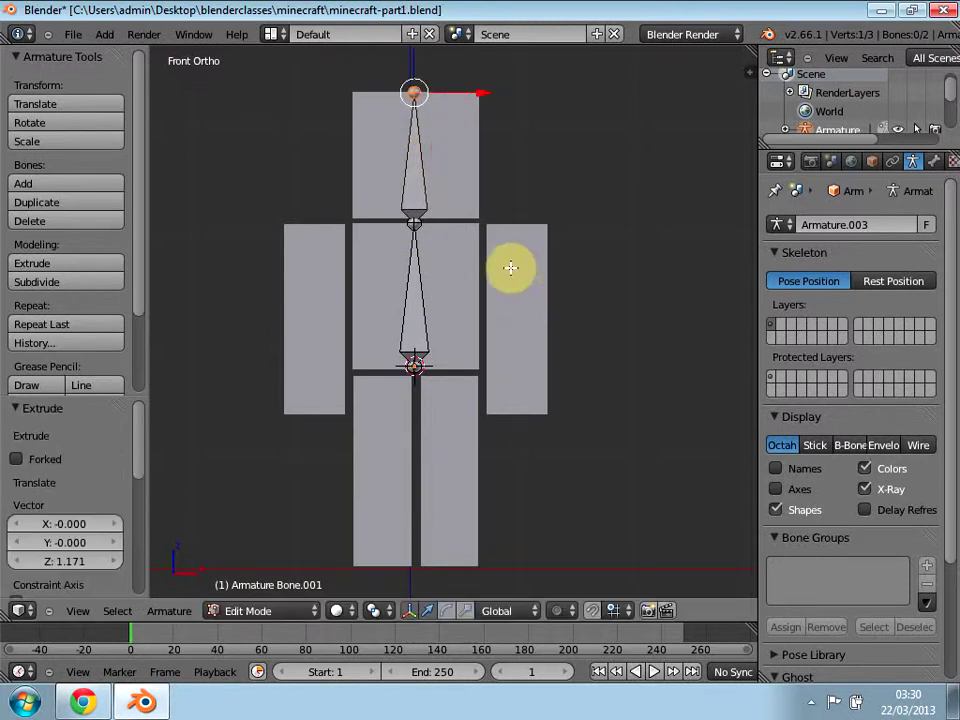
Step: Try duplicating the head bone onto the +X arm, offset about 0.944 in X and -1.289 in Z, and undo the duplication
{"action": "left_click", "coordinate": [516, 232]}
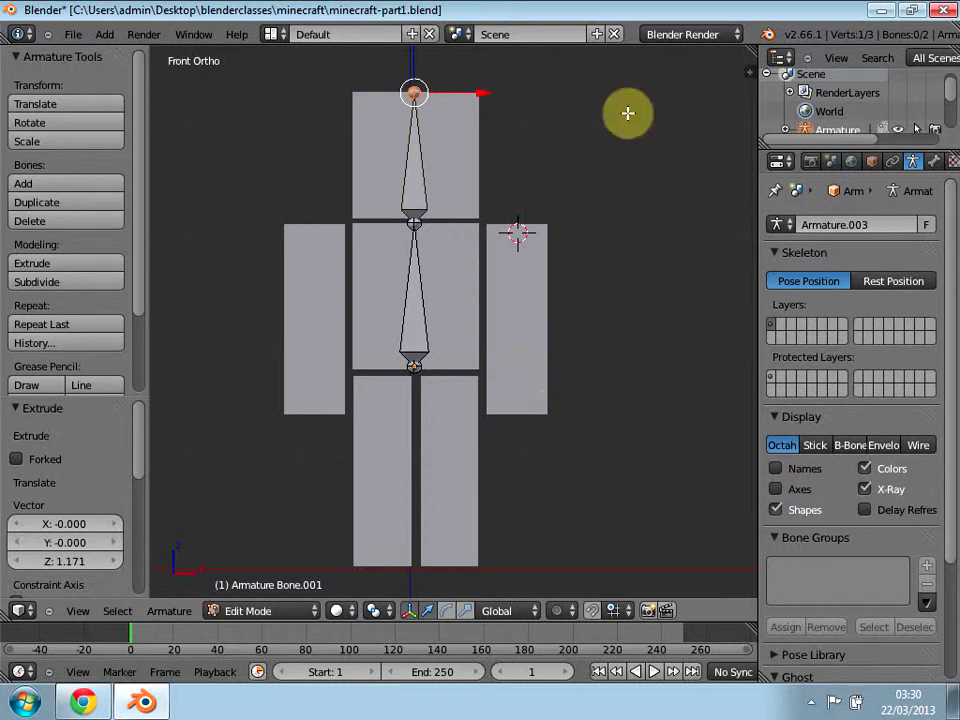
{"action": "left_click", "coordinate": [516, 233]}
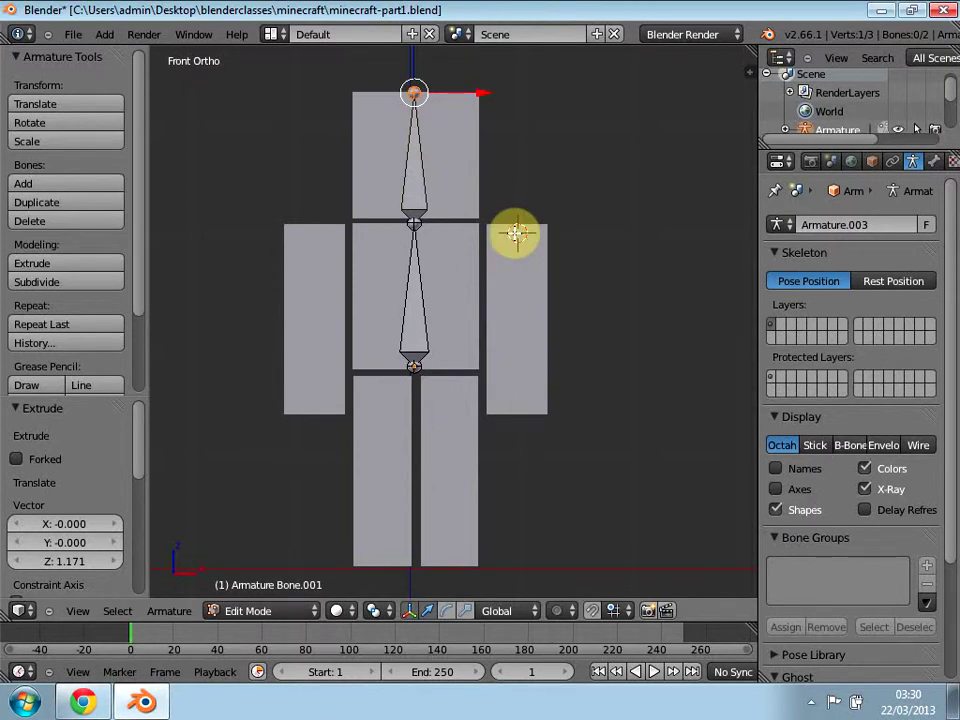
{"action": "right_click", "coordinate": [415, 141]}
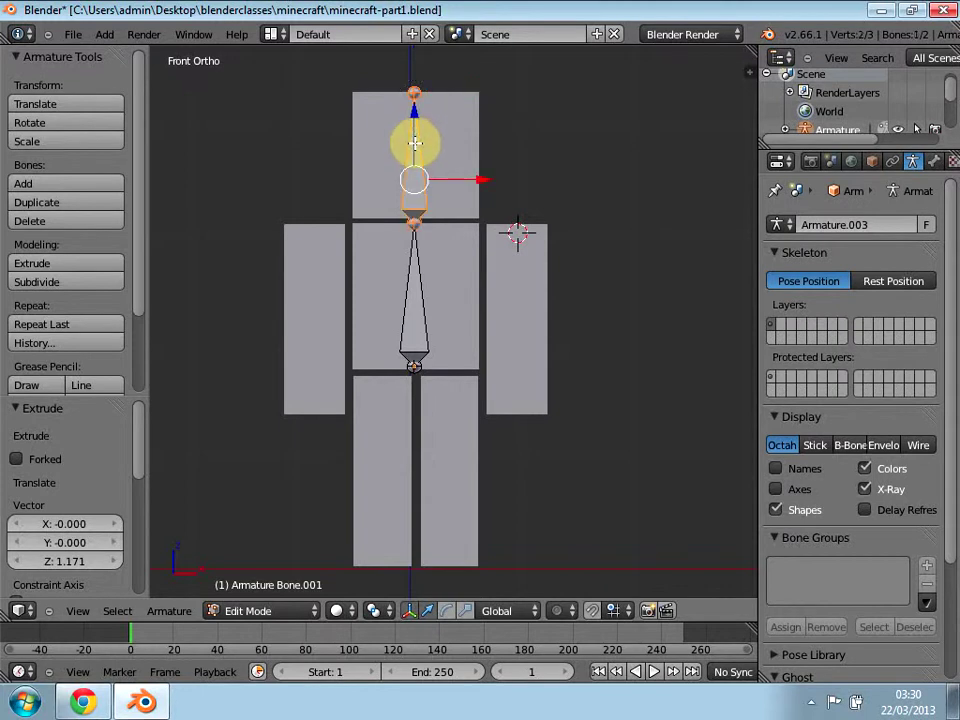
{"action": "key", "text": "shift+d"}
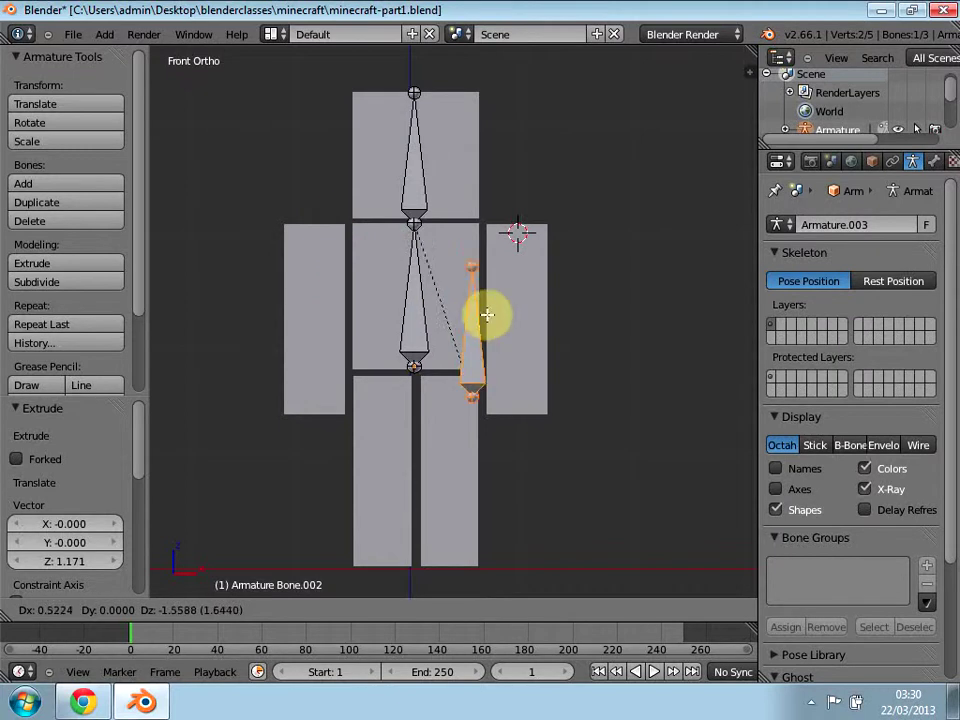
{"action": "left_click", "coordinate": [519, 287]}
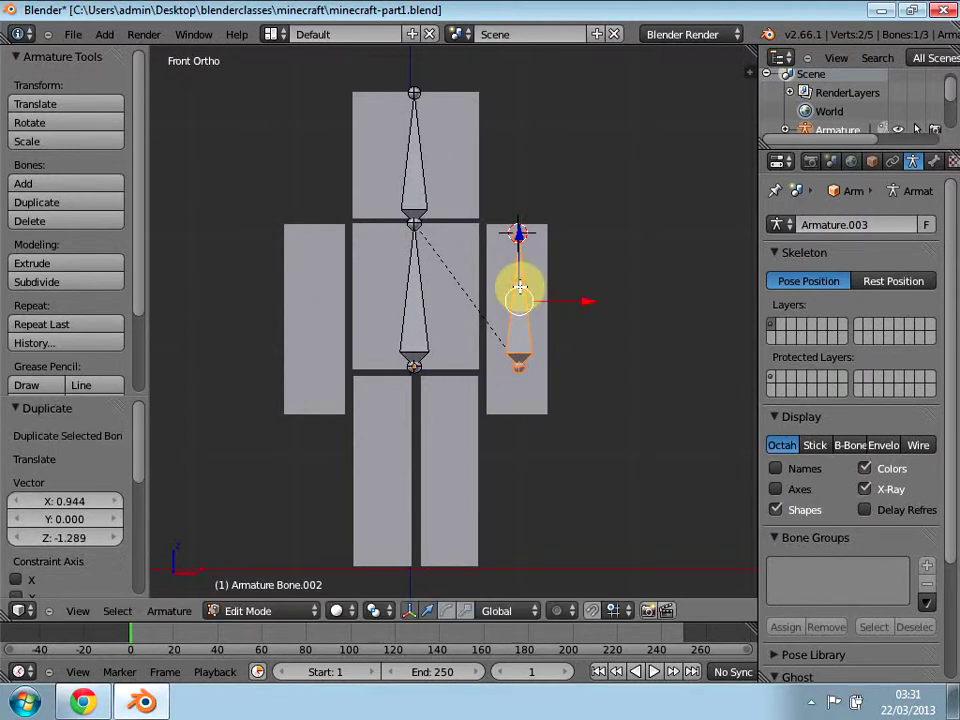
{"action": "key", "text": "ctrl+z"}
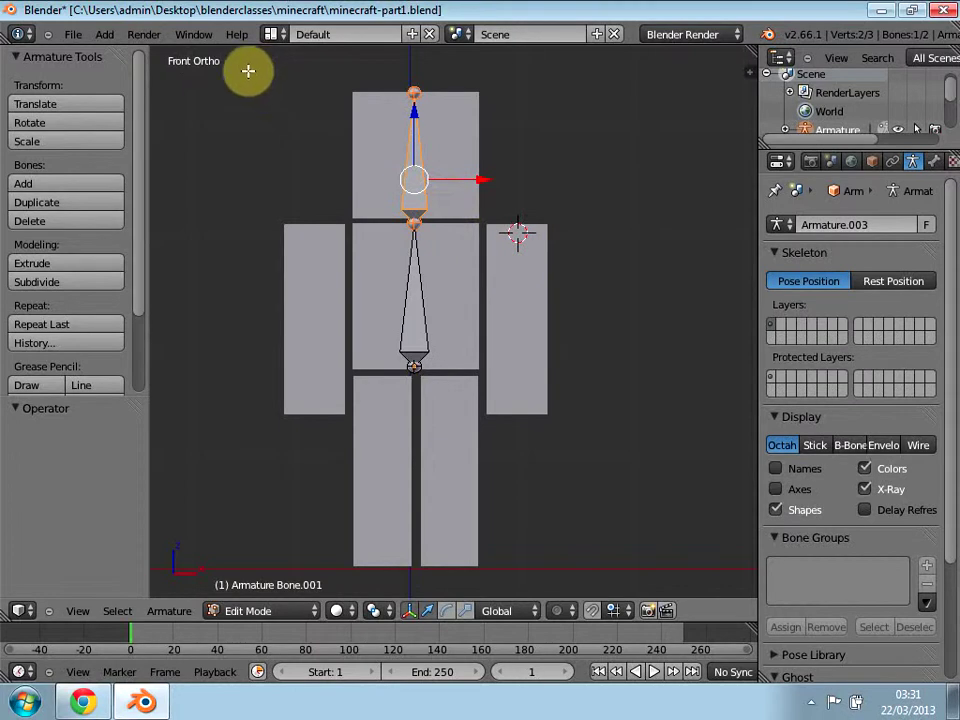
Step: Leave armature editing, place the 3D cursor at the top of the +X arm and add a separate single-bone armature there
{"action": "left_click", "coordinate": [118, 36]}
{"action": "mouse_move", "coordinate": [163, 158]}
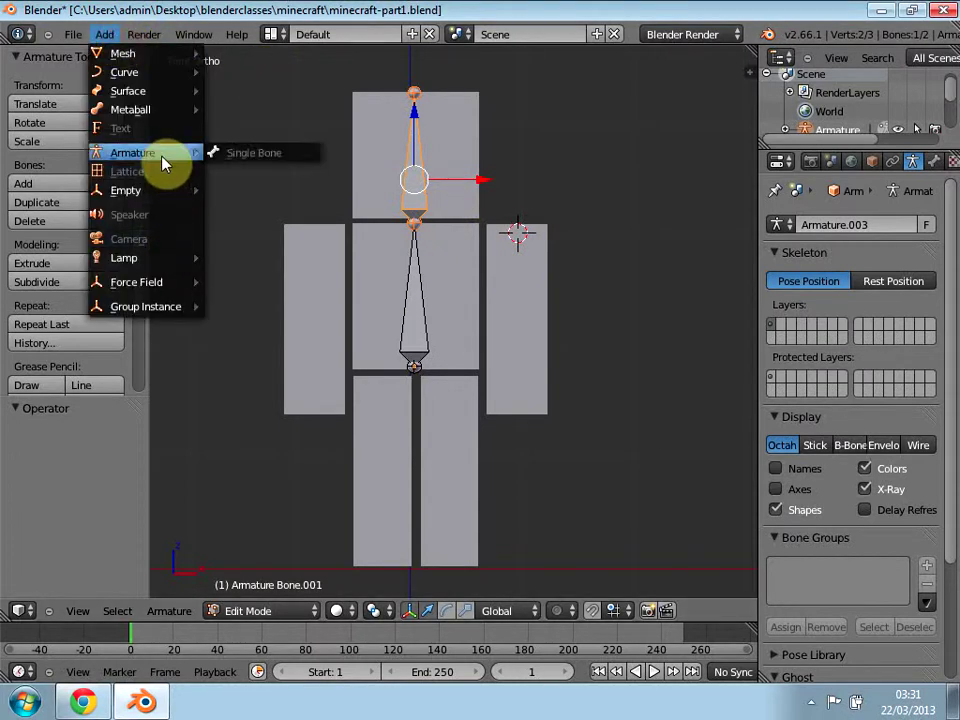
{"action": "key", "text": "Tab"}
{"action": "left_click", "coordinate": [280, 238]}
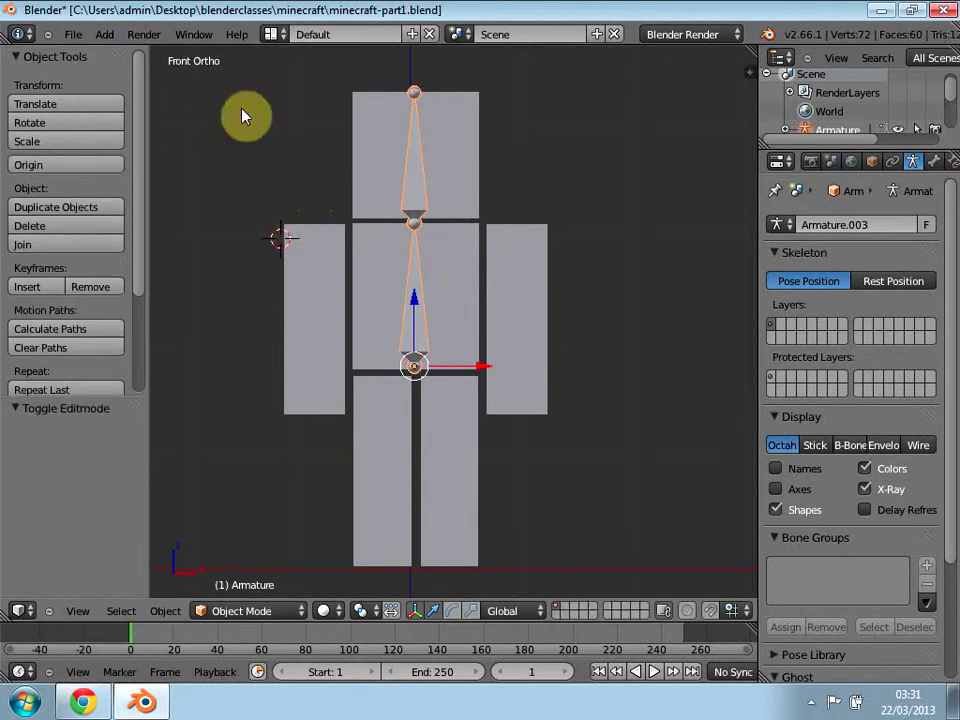
{"action": "left_click", "coordinate": [100, 36]}
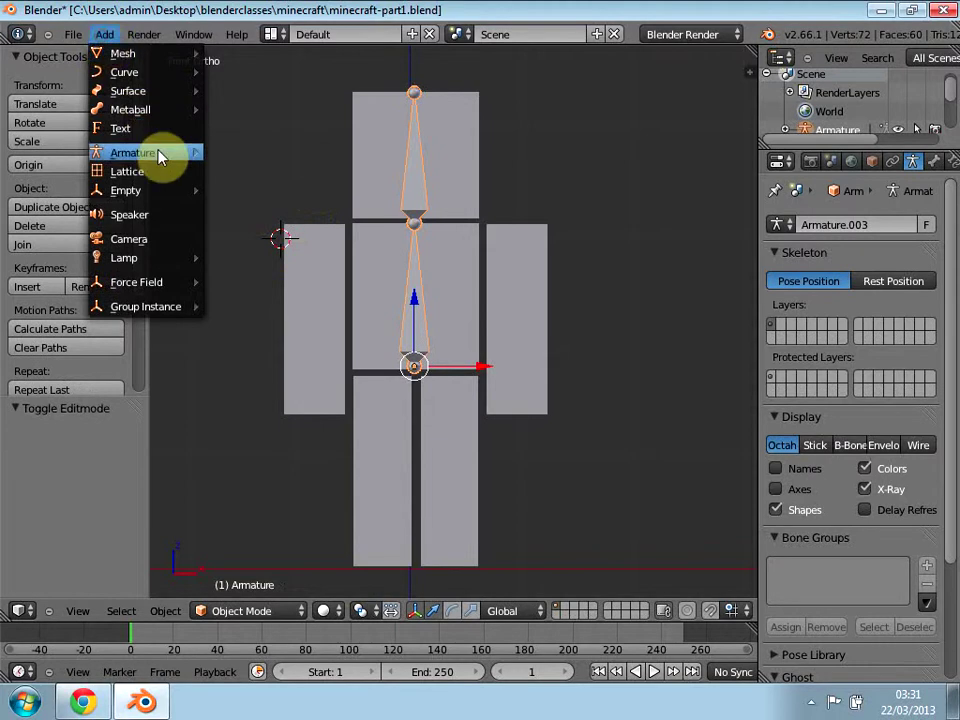
{"action": "left_click", "coordinate": [516, 231]}
{"action": "left_click", "coordinate": [104, 36]}
{"action": "mouse_move", "coordinate": [161, 156]}
{"action": "left_click", "coordinate": [238, 153]}
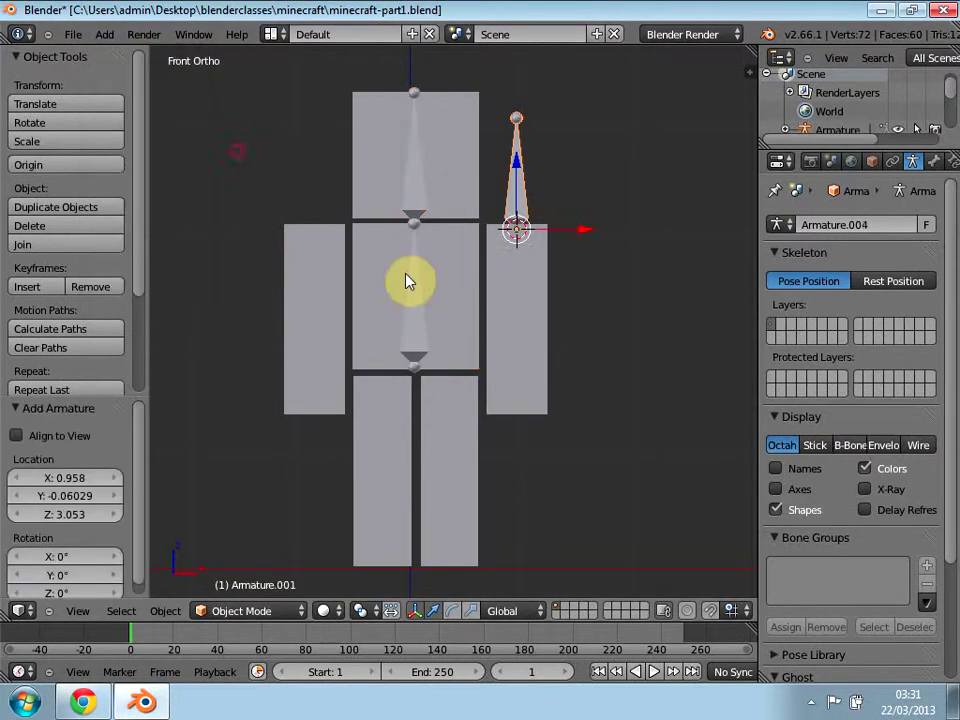
Step: Move the new arm bone's tip down about 2.654 to the bottom of the arm and turn on its X-Ray display
{"action": "key", "text": "Tab"}
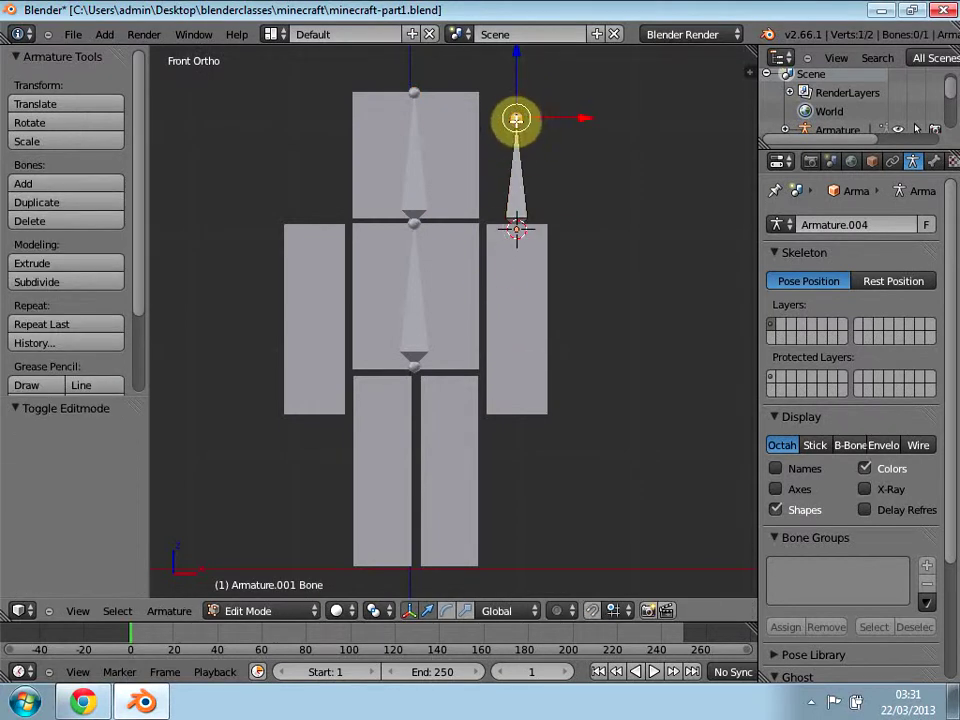
{"action": "key", "text": "g"}
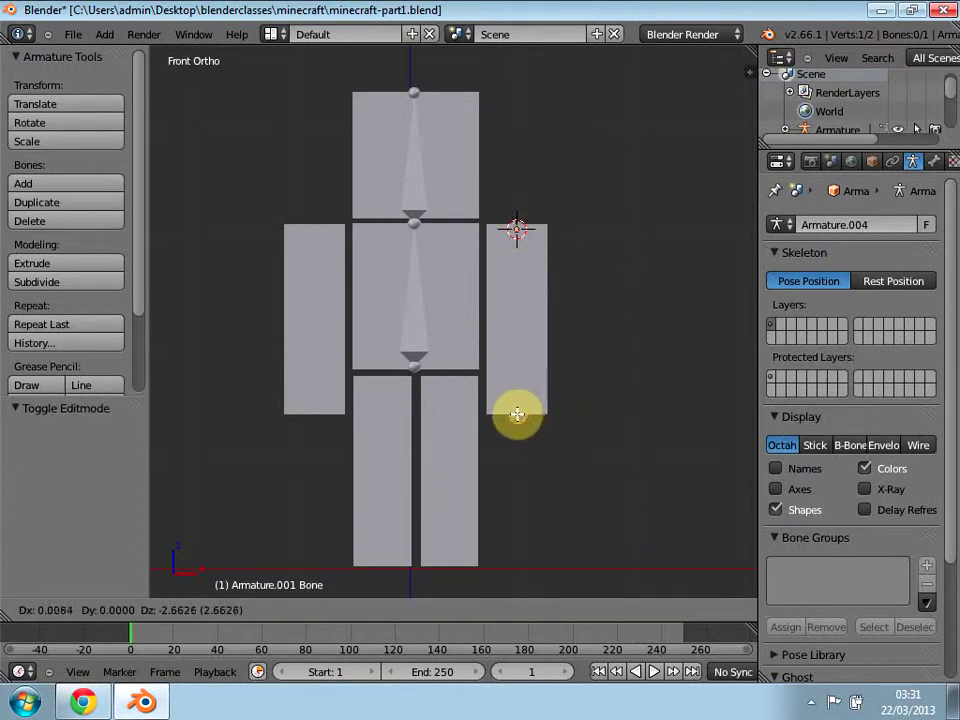
{"action": "left_click", "coordinate": [517, 414]}
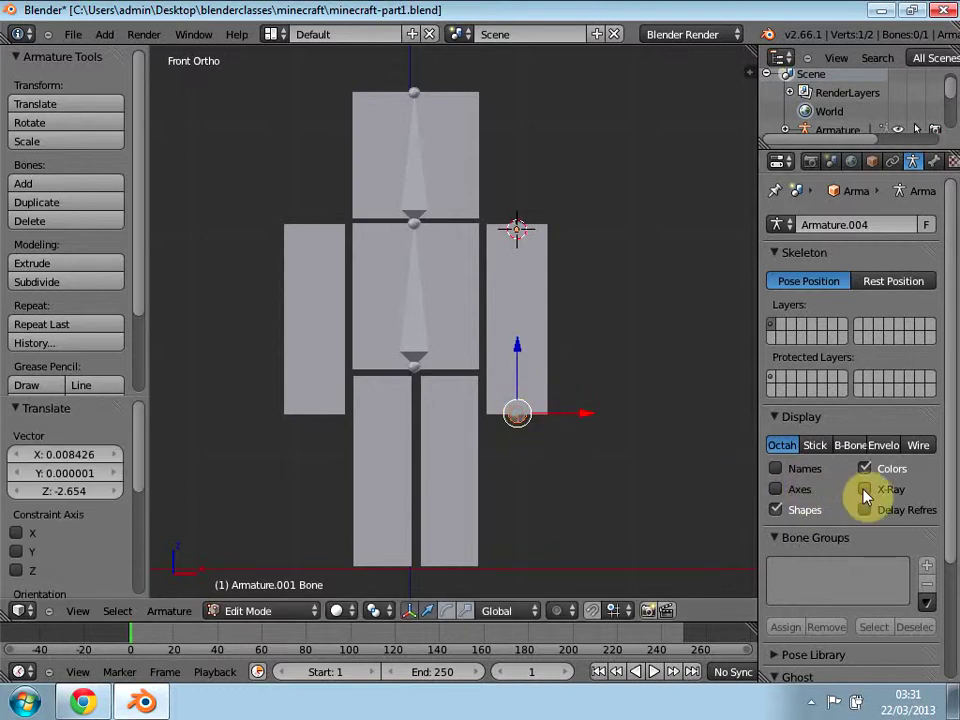
{"action": "left_click", "coordinate": [864, 490]}
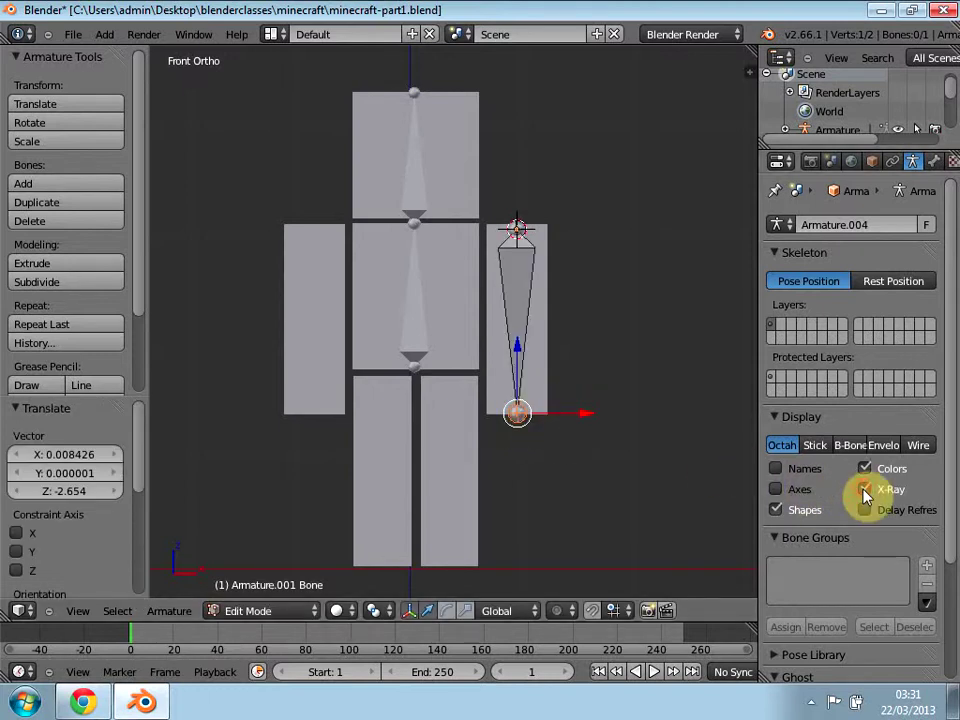
Step: Duplicate the +X arm bone along the X axis onto the opposite arm, offset about -1.828
{"action": "right_click", "coordinate": [522, 340]}
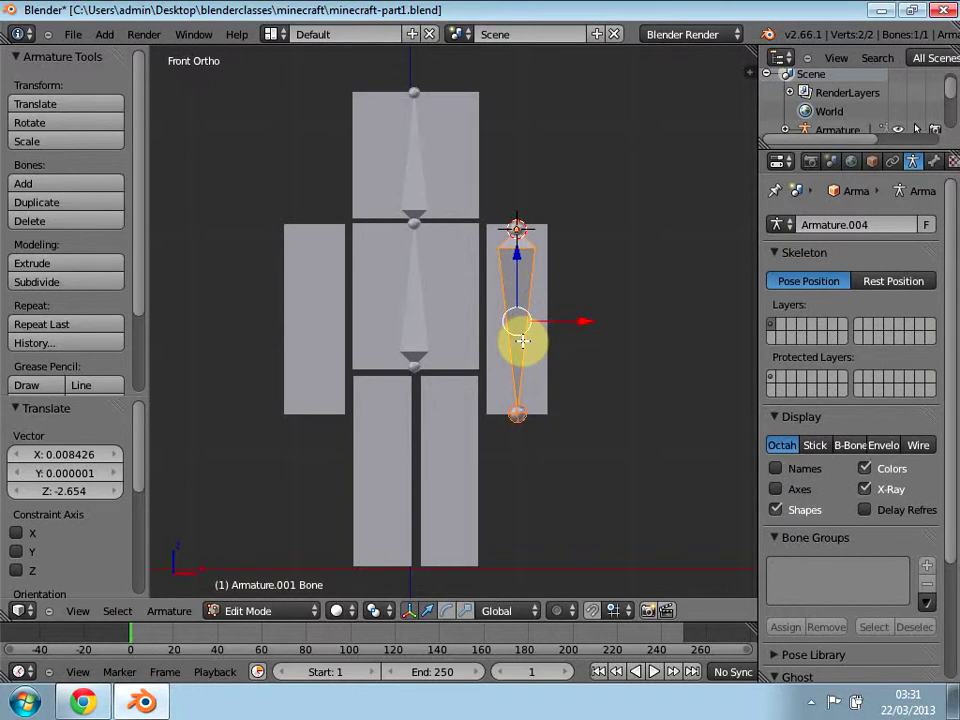
{"action": "key", "text": "e"}
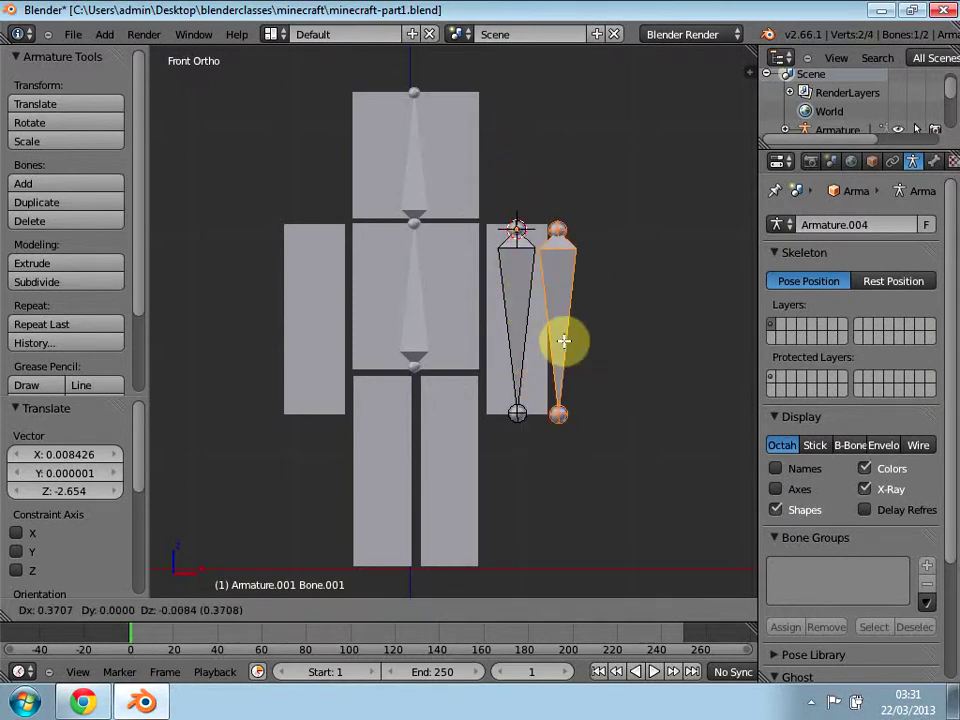
{"action": "key", "text": "x"}
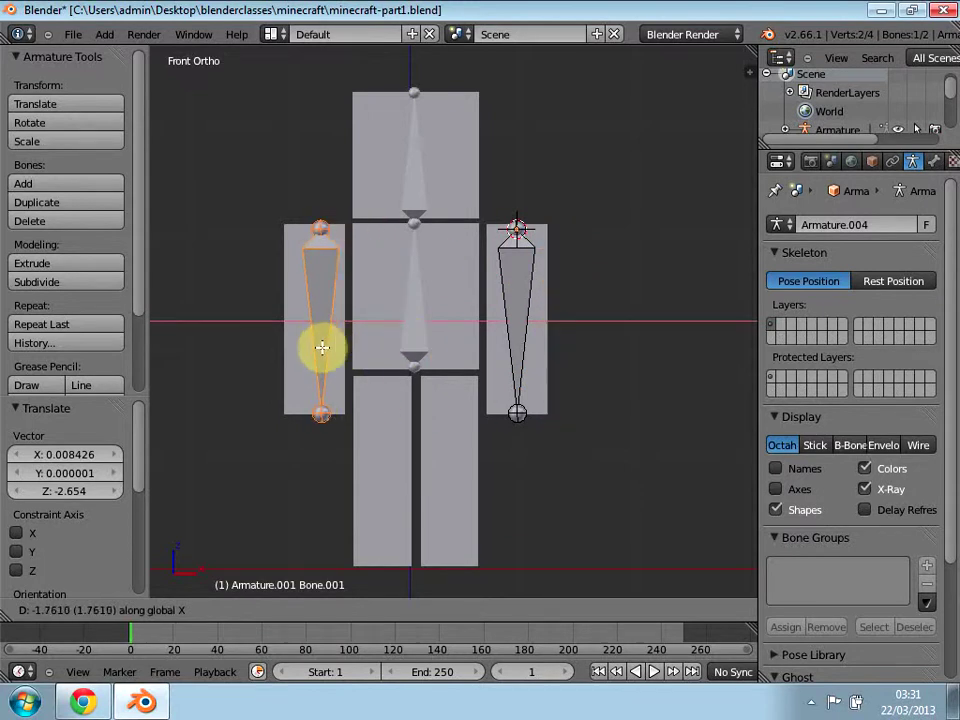
{"action": "left_click", "coordinate": [317, 343]}
{"action": "middle_click_drag", "start_coordinate": [617, 339], "coordinate": [596, 332]}
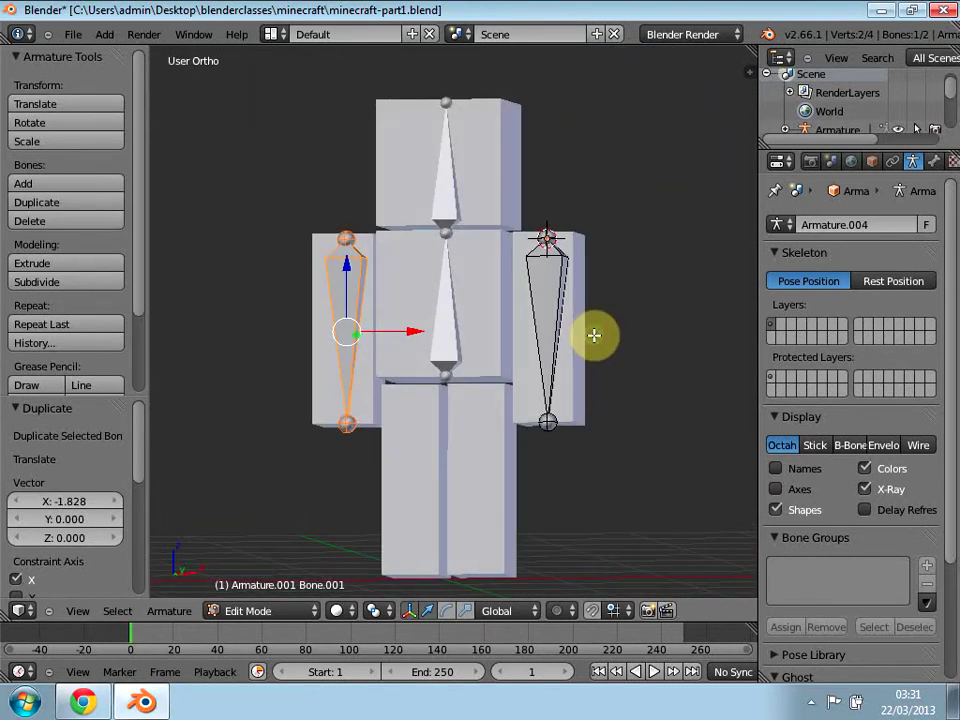
Step: Leave armature editing, check the knee loops of the character mesh and place the 3D cursor beside the -X leg's knee
{"action": "key", "text": "KP_1"}
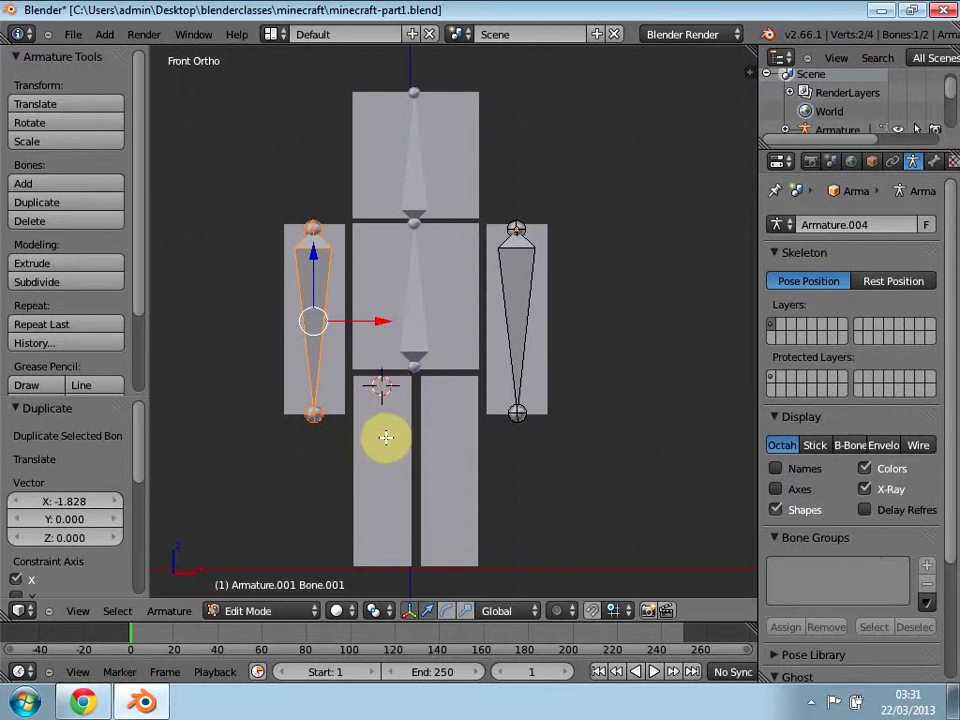
{"action": "key", "text": "Tab"}
{"action": "right_click", "coordinate": [386, 444]}
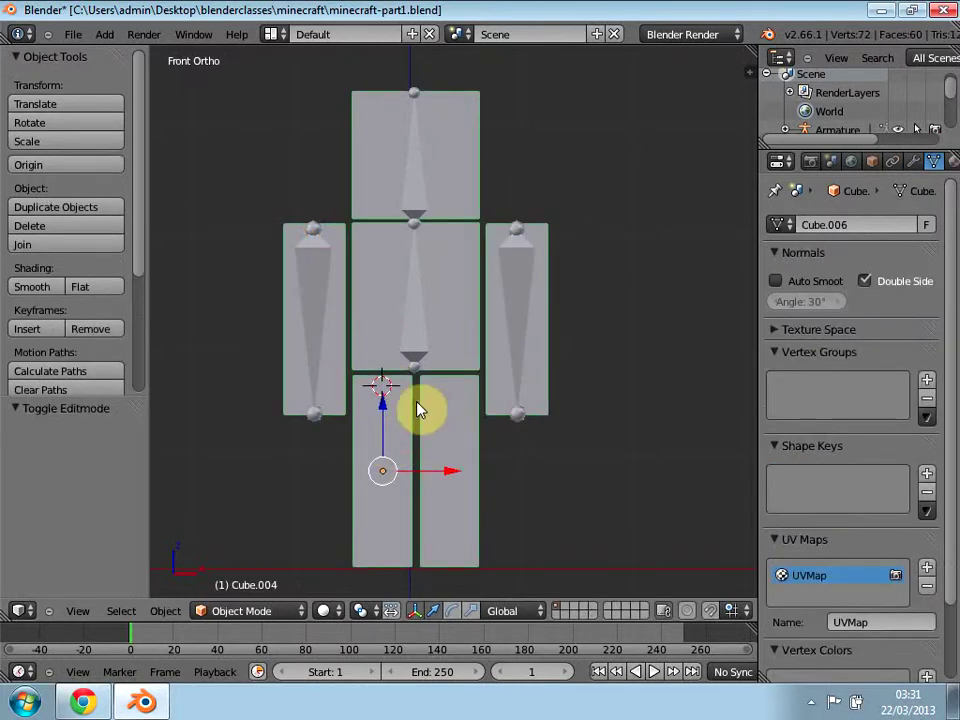
{"action": "key", "text": "Tab"}
{"action": "key", "text": "Tab"}
{"action": "right_click", "coordinate": [377, 467]}
{"action": "key", "text": "Tab"}
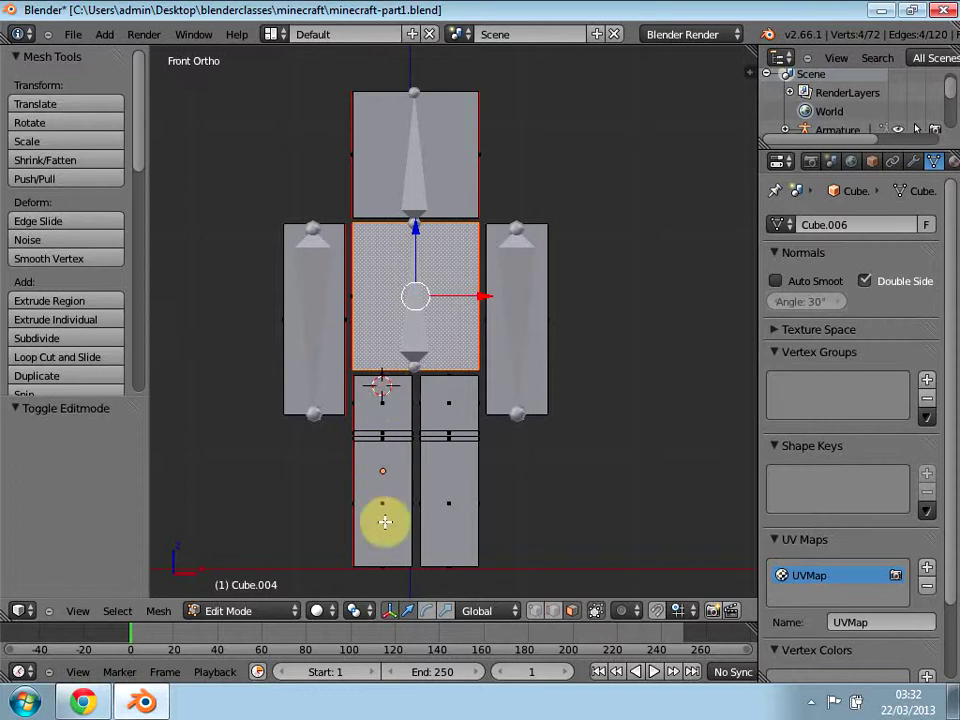
{"action": "left_click", "coordinate": [400, 434]}
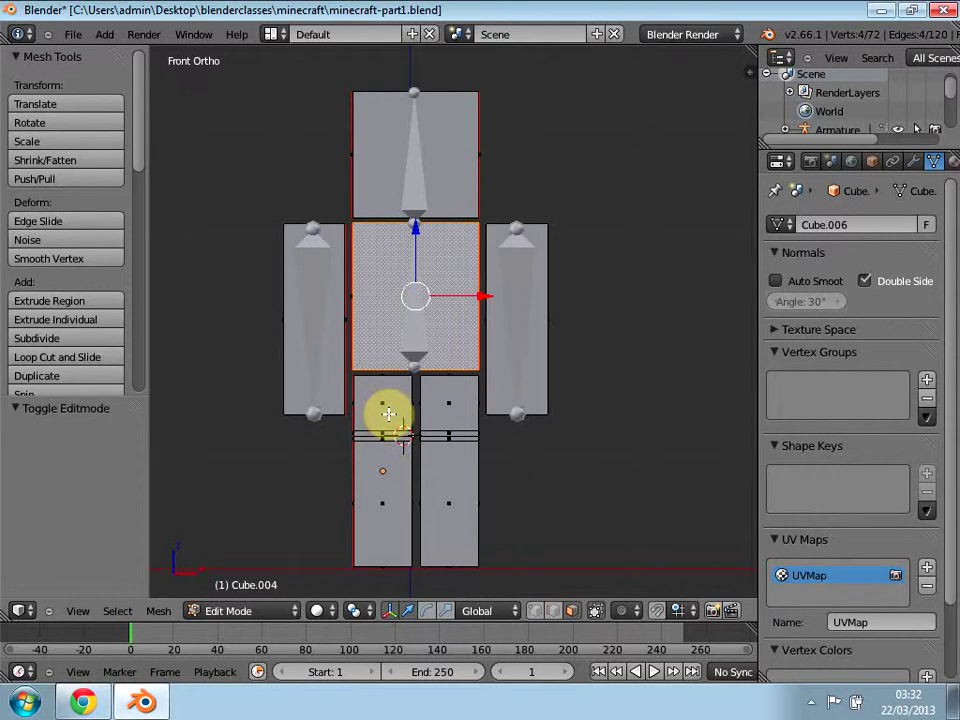
{"action": "key", "text": "Tab"}
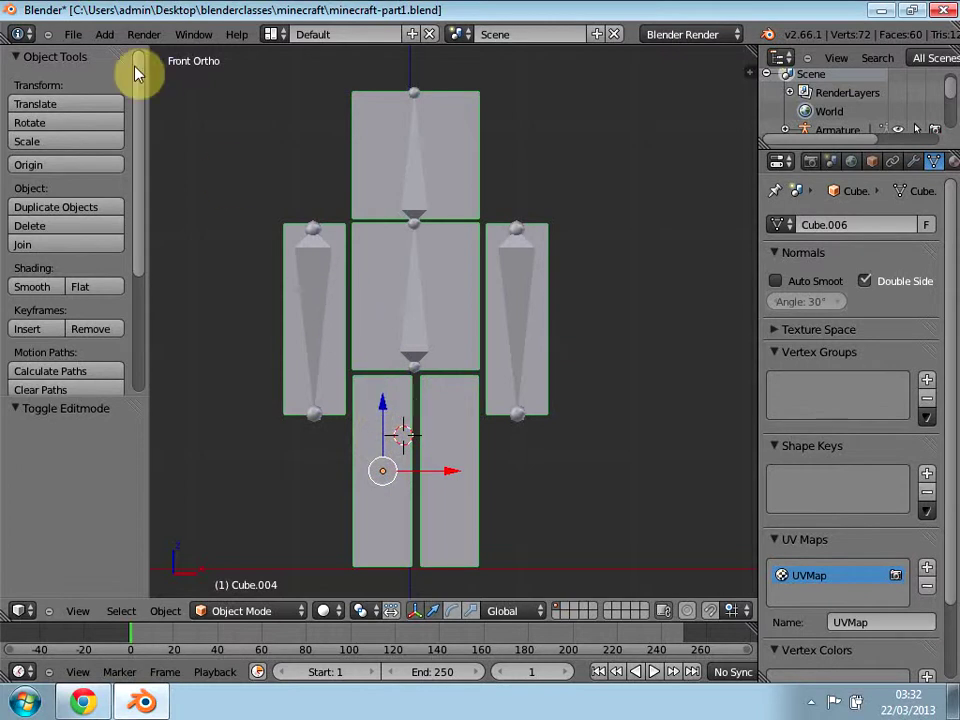
Step: Add a separate single-bone armature at the 3D cursor and turn on its X-Ray display
{"action": "left_click", "coordinate": [106, 36]}
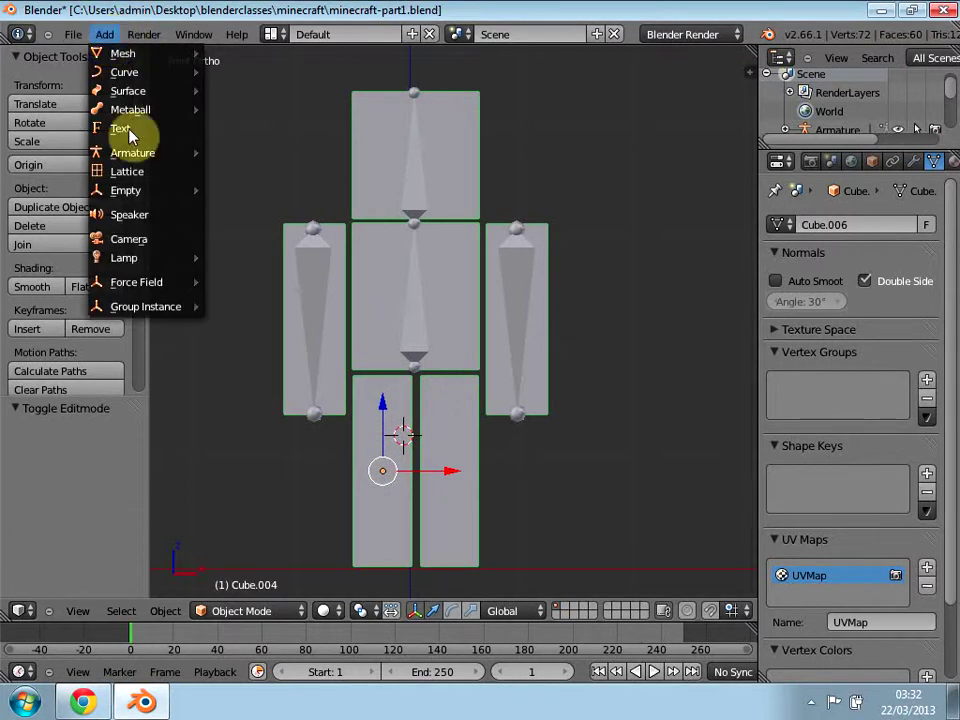
{"action": "mouse_move", "coordinate": [154, 155]}
{"action": "left_click", "coordinate": [243, 155]}
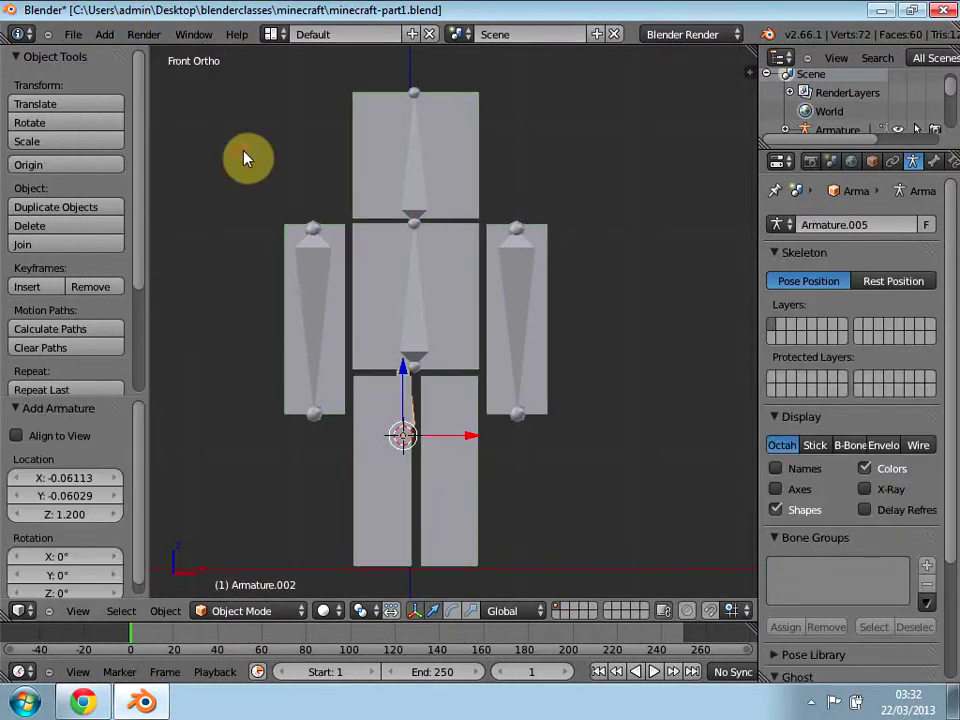
{"action": "left_click", "coordinate": [865, 490]}
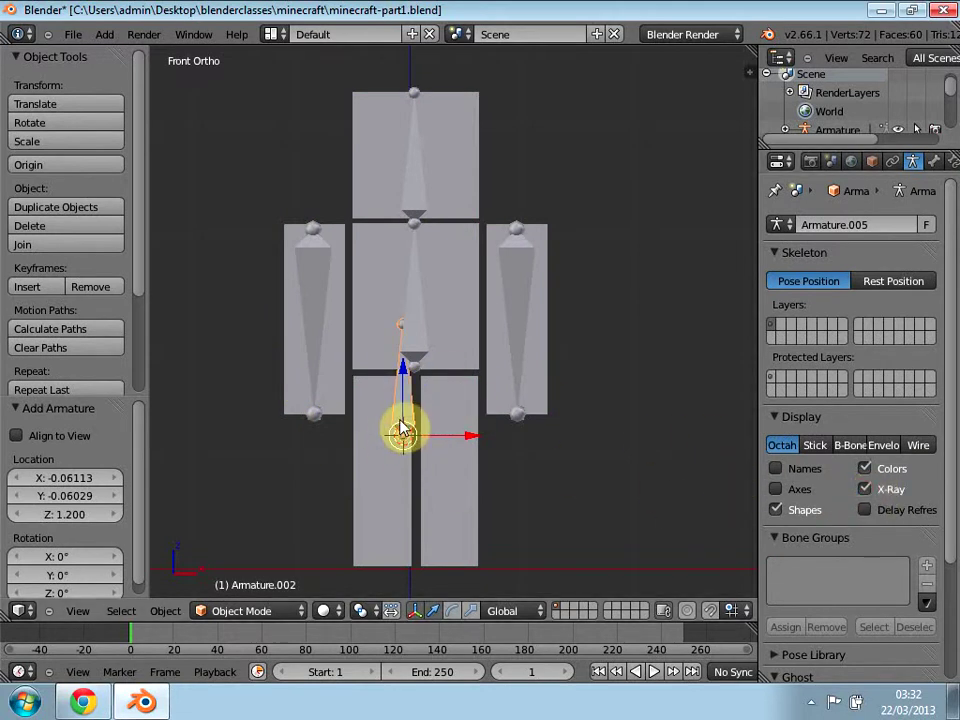
Step: Move the new armature about -0.177 in X and 0.531 in Z to the -X leg's top, and lower its bone tip about 1.567 to the knee
{"action": "key", "text": "g"}
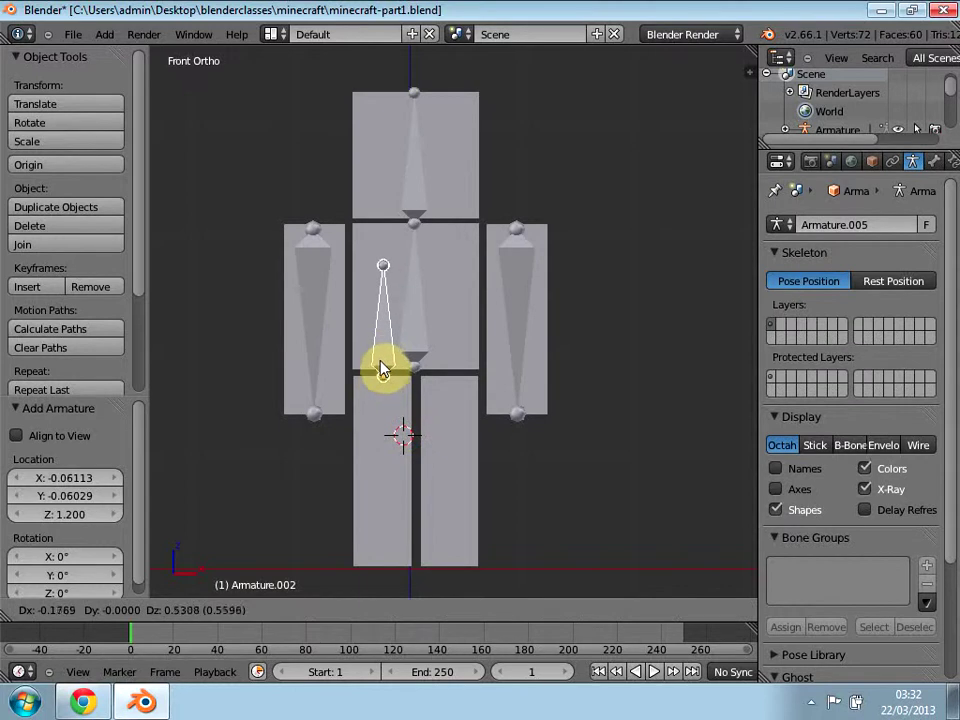
{"action": "left_click", "coordinate": [383, 375]}
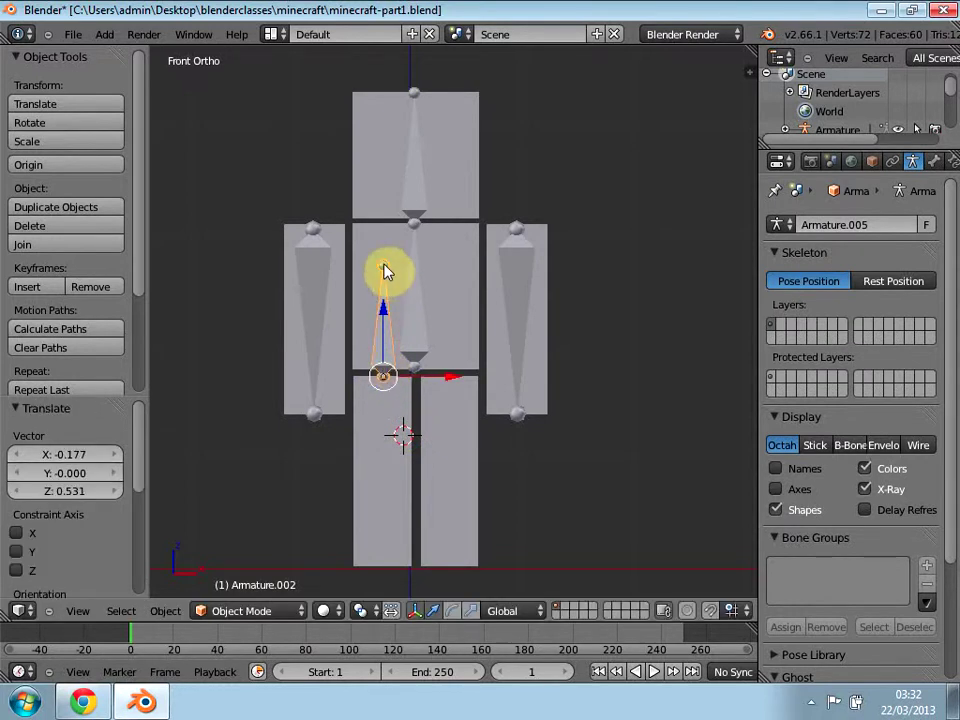
{"action": "key", "text": "Tab"}
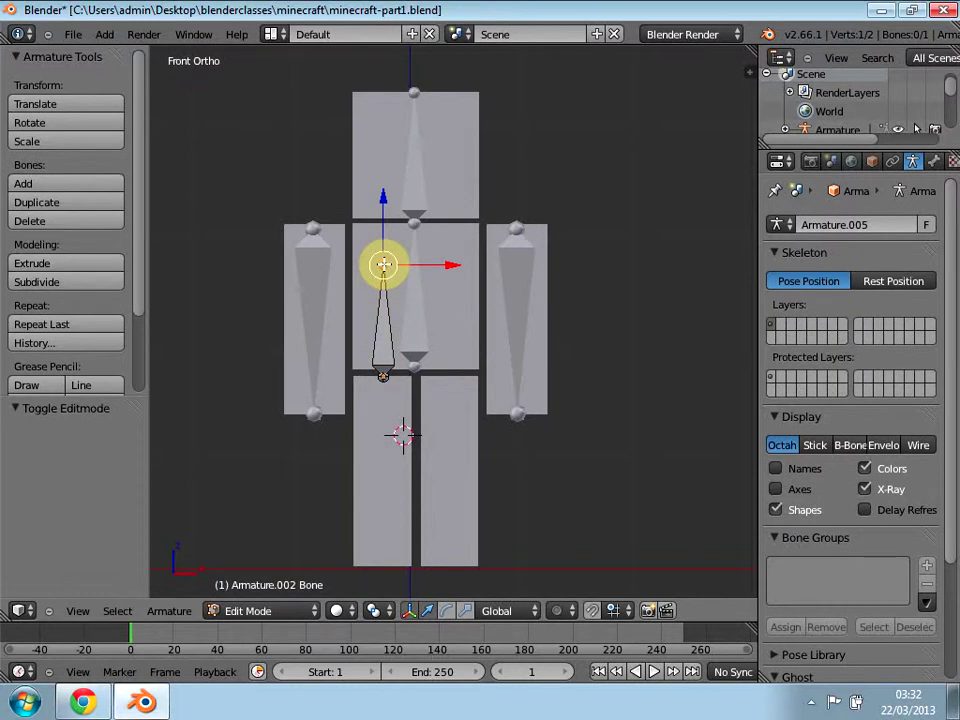
{"action": "key", "text": "g"}
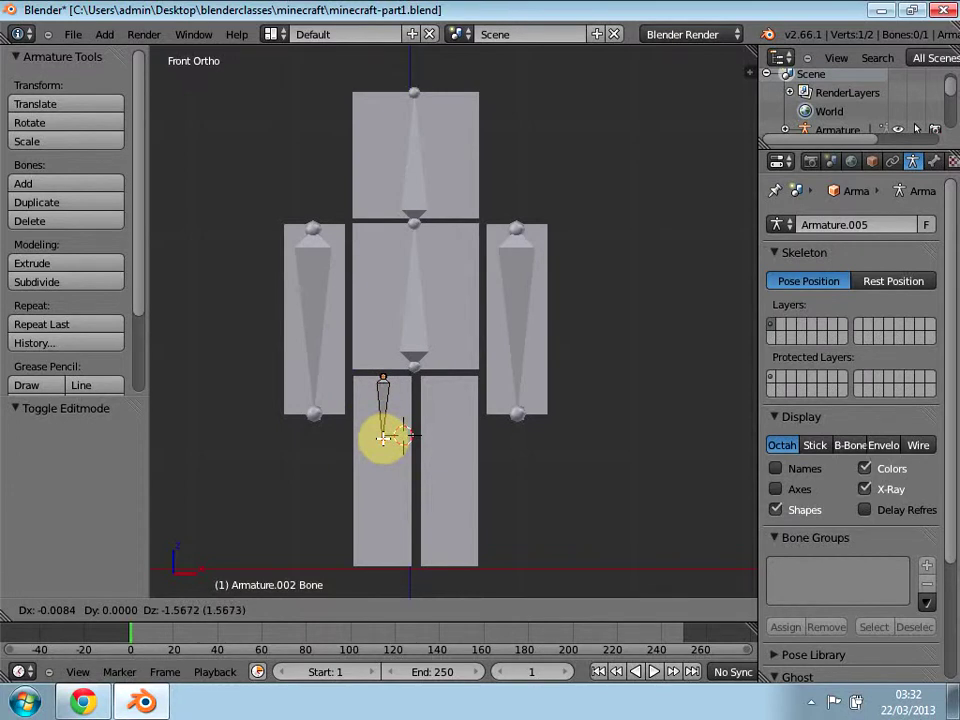
{"action": "left_click", "coordinate": [383, 437]}
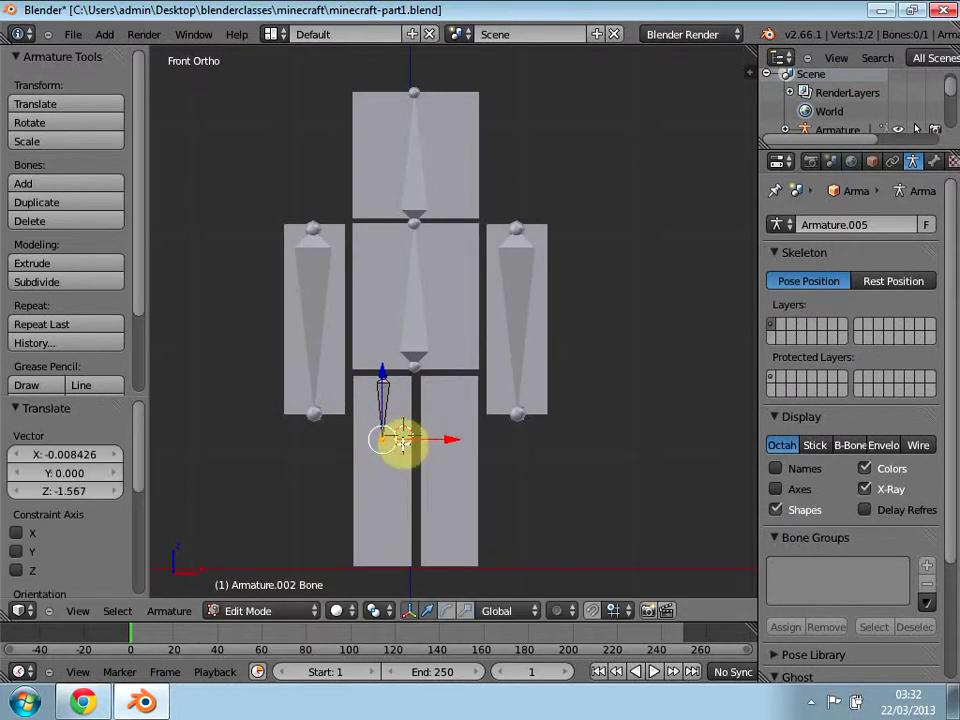
Step: Extrude a lower-leg bone about 1.138 down from the knee to the bottom of the -X leg
{"action": "key", "text": "e"}
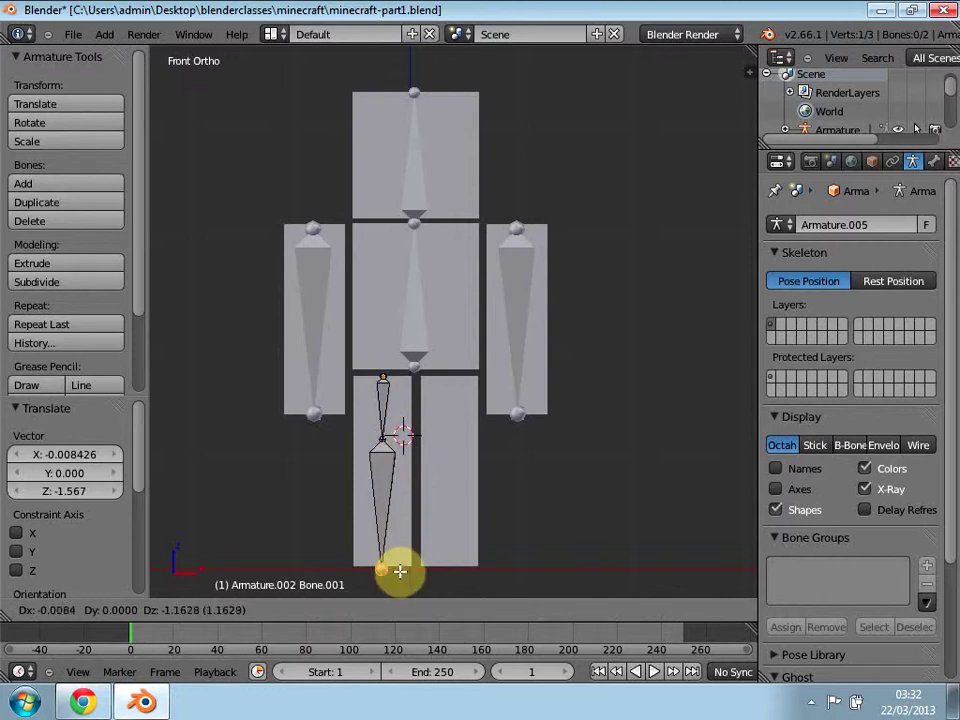
{"action": "left_click", "coordinate": [398, 567]}
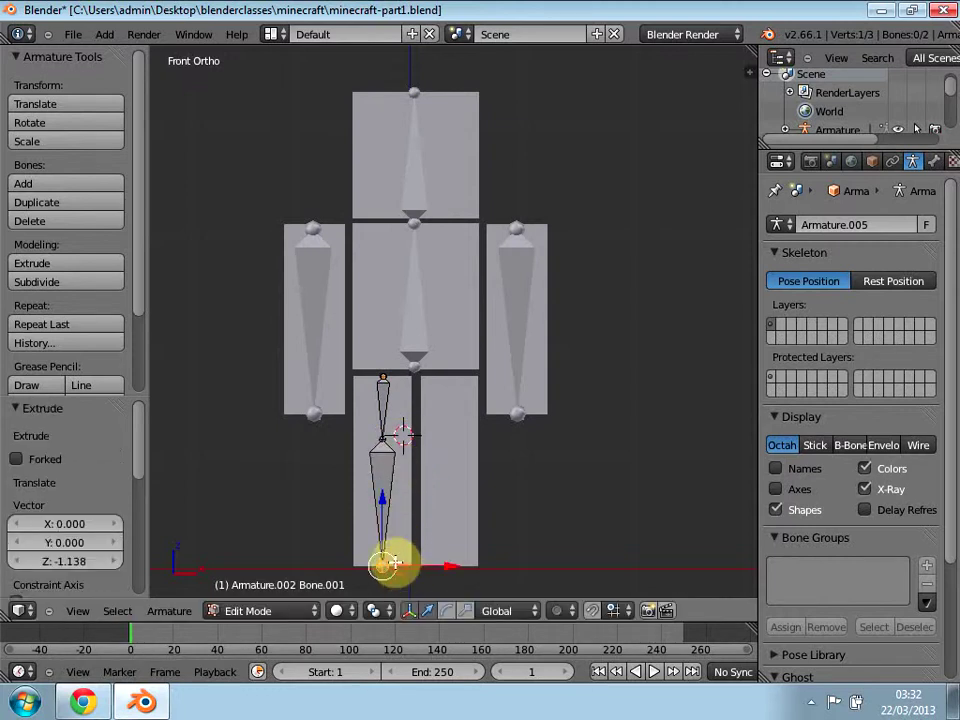
{"action": "scroll", "coordinate": [300, 448], "scroll_direction": "down", "scroll_amount": 2}
{"action": "middle_click_drag", "start_coordinate": [303, 425], "coordinate": [414, 364]}
{"action": "key", "text": "KP_1"}
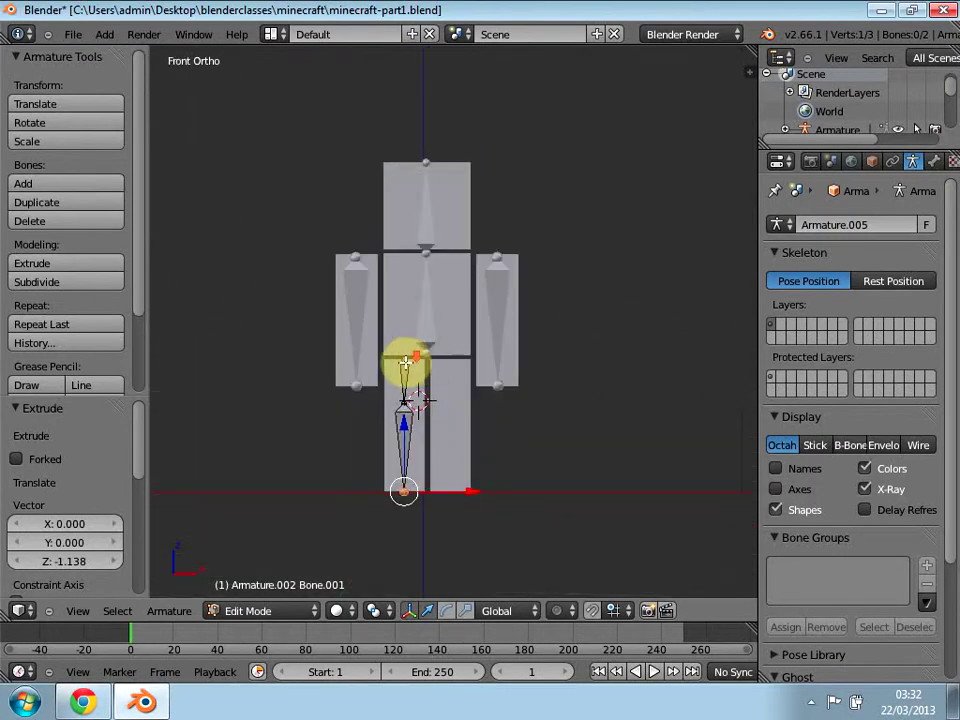
{"action": "scroll", "coordinate": [400, 400], "scroll_direction": "up", "scroll_amount": 2}
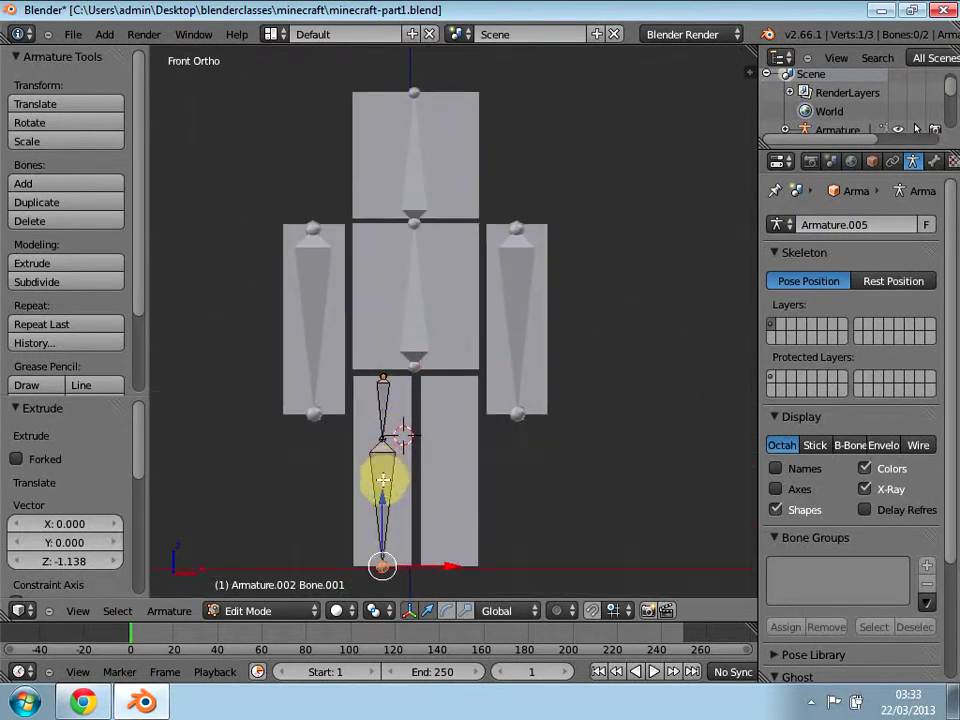
Step: Duplicate both leg bones along the X axis onto the +X leg, offset about 0.581
{"action": "left_click", "coordinate": [381, 470]}
{"action": "left_click", "coordinate": [382, 440], "text": "shift"}
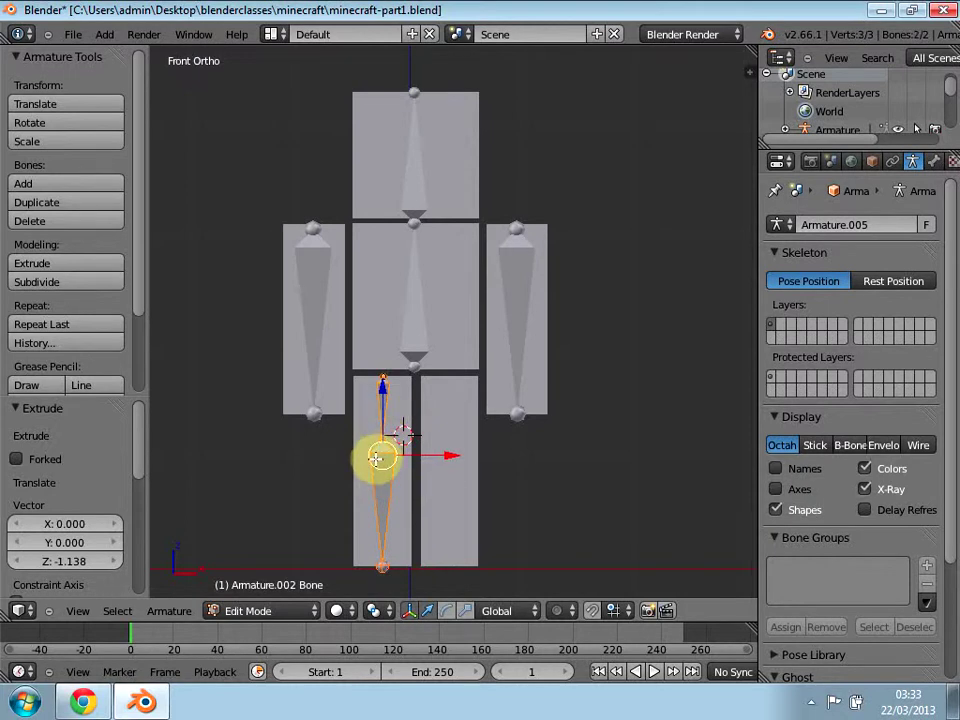
{"action": "key", "text": "shift+d"}
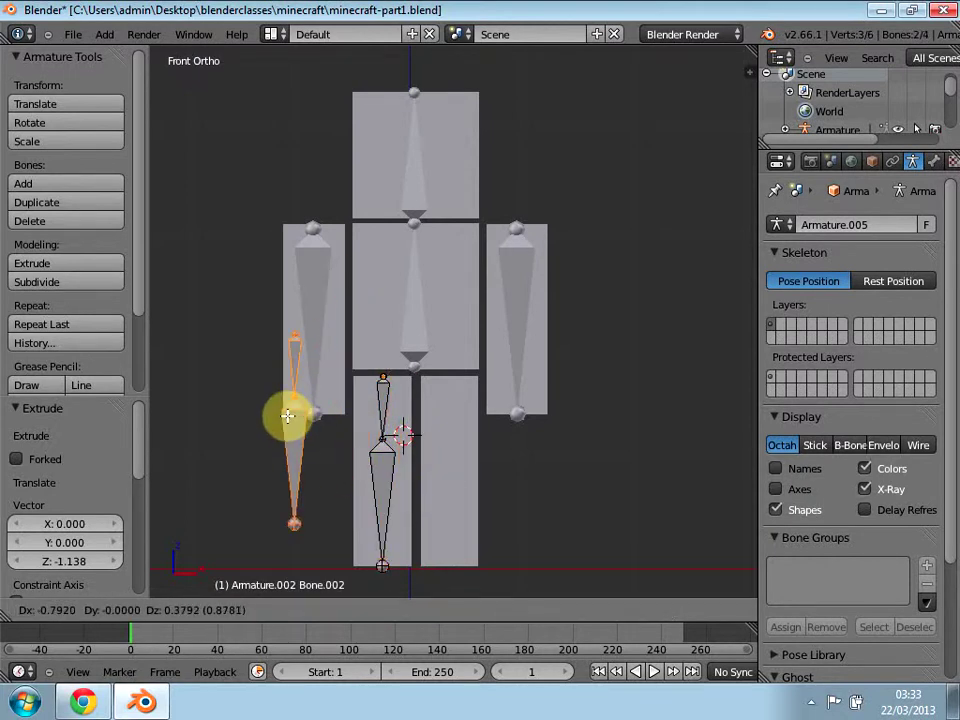
{"action": "key", "text": "x"}
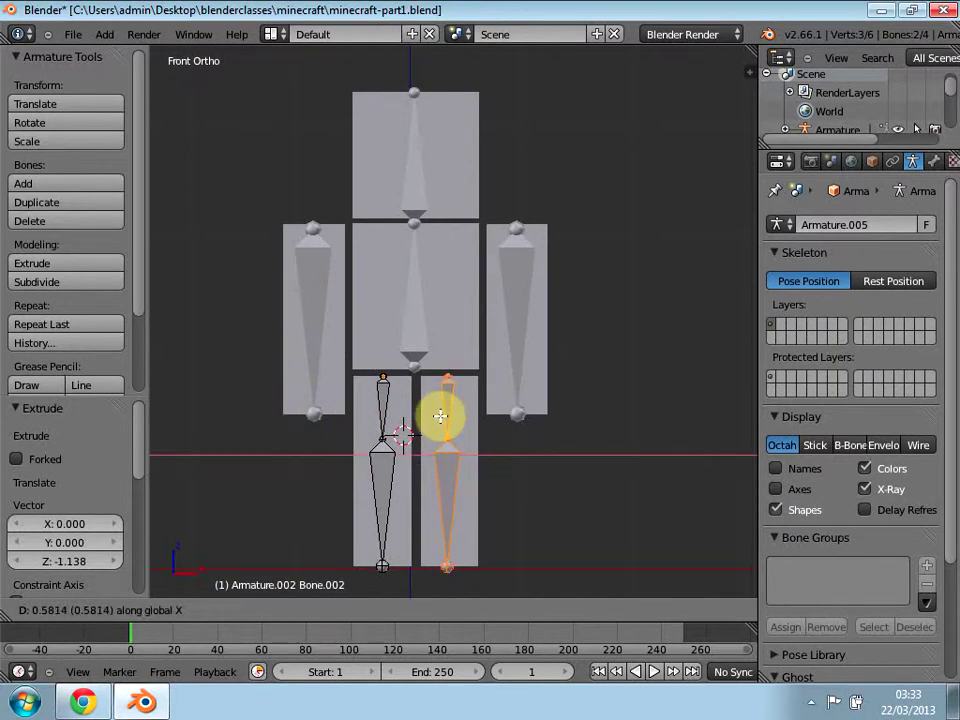
{"action": "left_click", "coordinate": [440, 416]}
{"action": "scroll", "coordinate": [253, 446], "scroll_direction": "up", "scroll_amount": 2}
{"action": "middle_click_drag", "start_coordinate": [253, 446], "coordinate": [275, 410]}
{"action": "scroll", "coordinate": [277, 408], "scroll_direction": "down", "scroll_amount": 5}
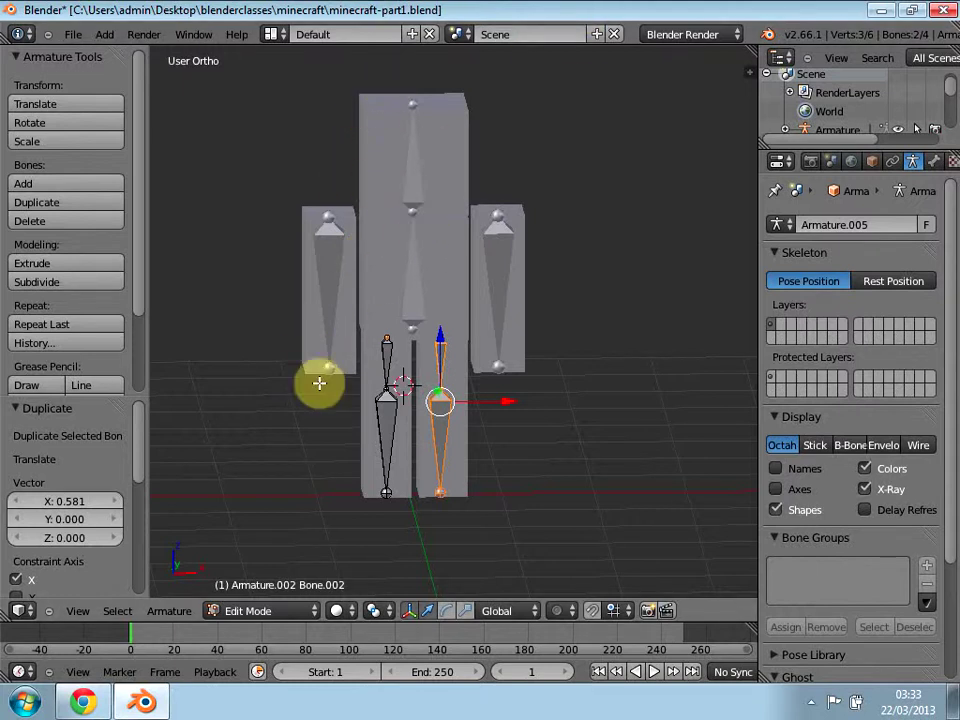
{"action": "middle_click_drag", "start_coordinate": [251, 384], "coordinate": [247, 350]}
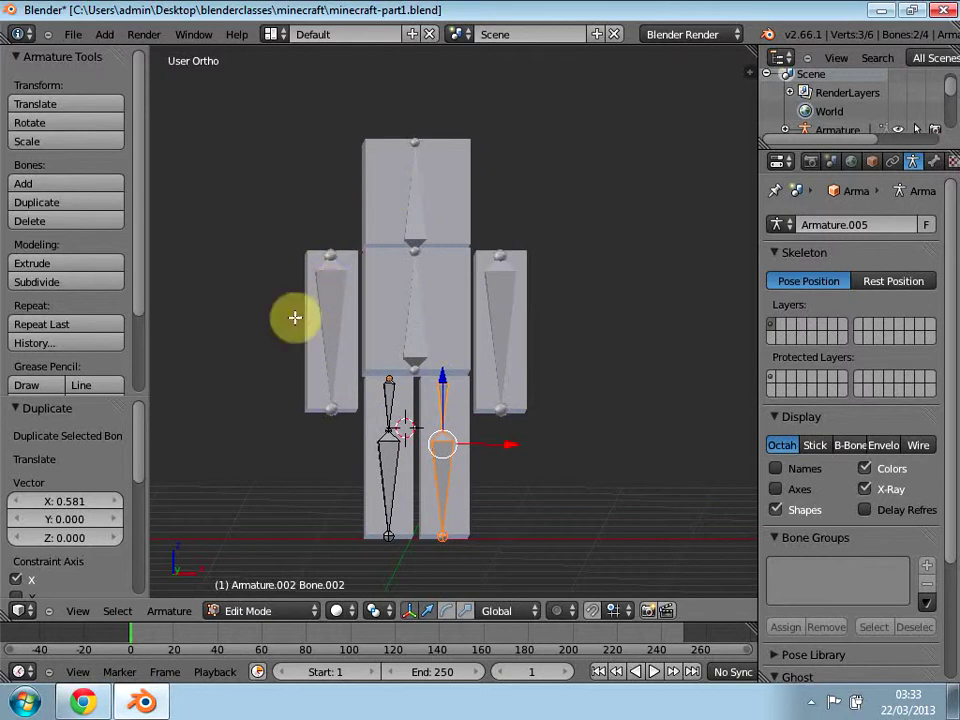
Step: Leave armature editing, select the character mesh with the body, leg and arm armatures, and parent them to the arm armature with automatic weights
{"action": "key", "text": "a"}
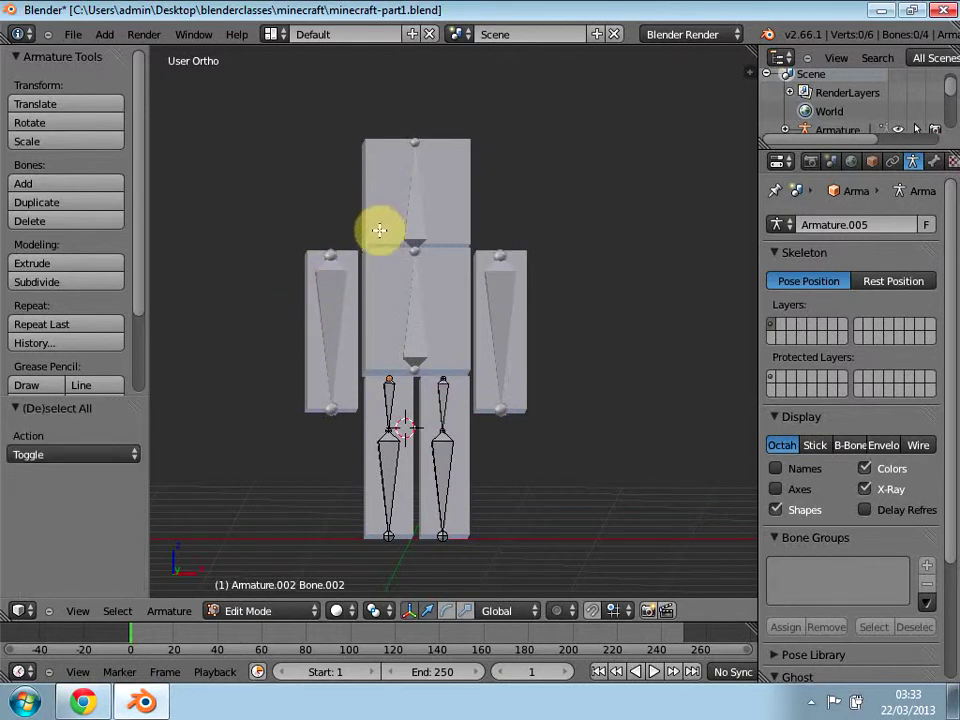
{"action": "key", "text": "Tab"}
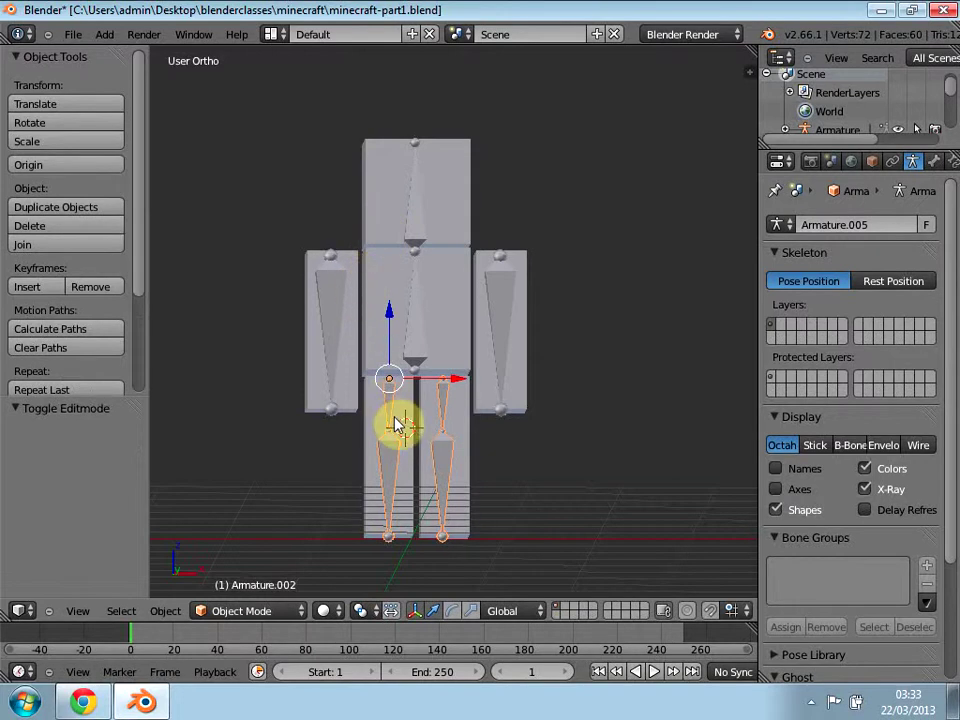
{"action": "key", "text": "a"}
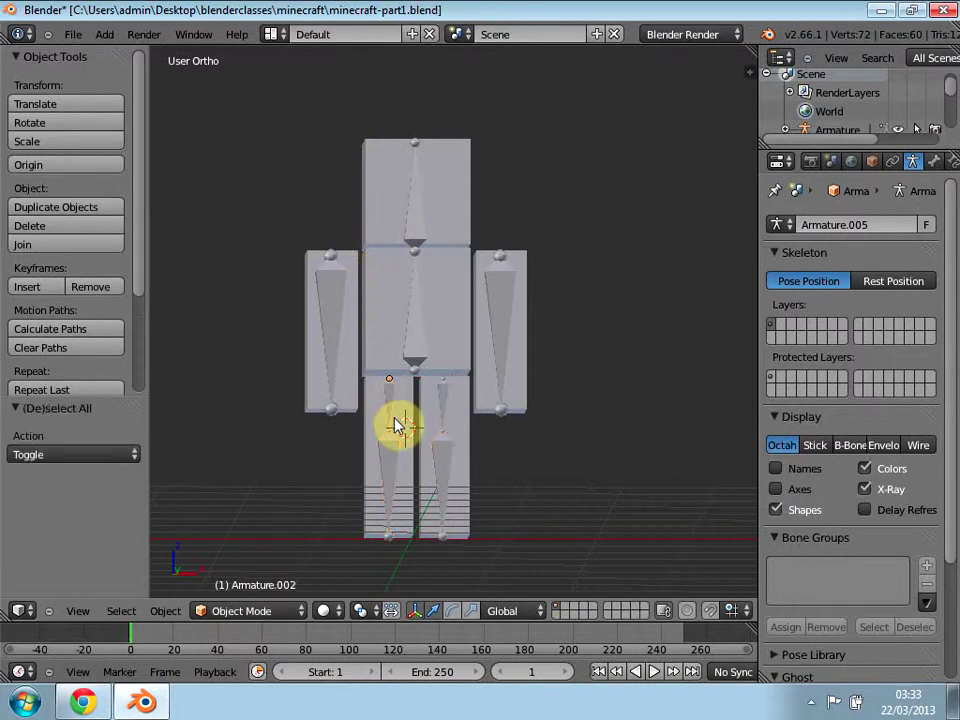
{"action": "right_click", "coordinate": [387, 192]}
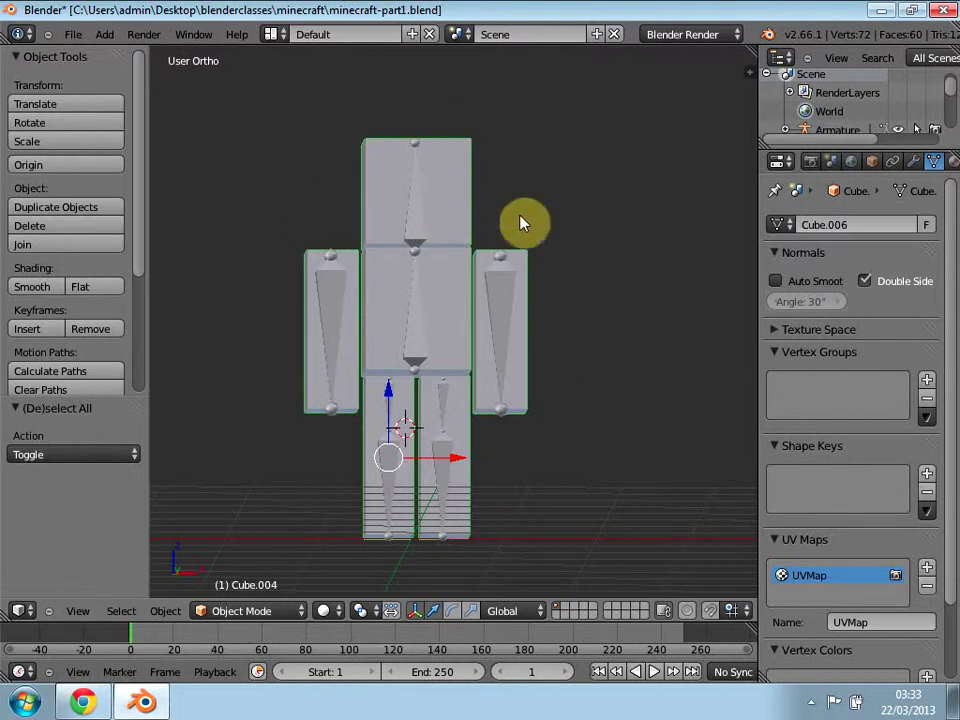
{"action": "right_click", "coordinate": [416, 342]}
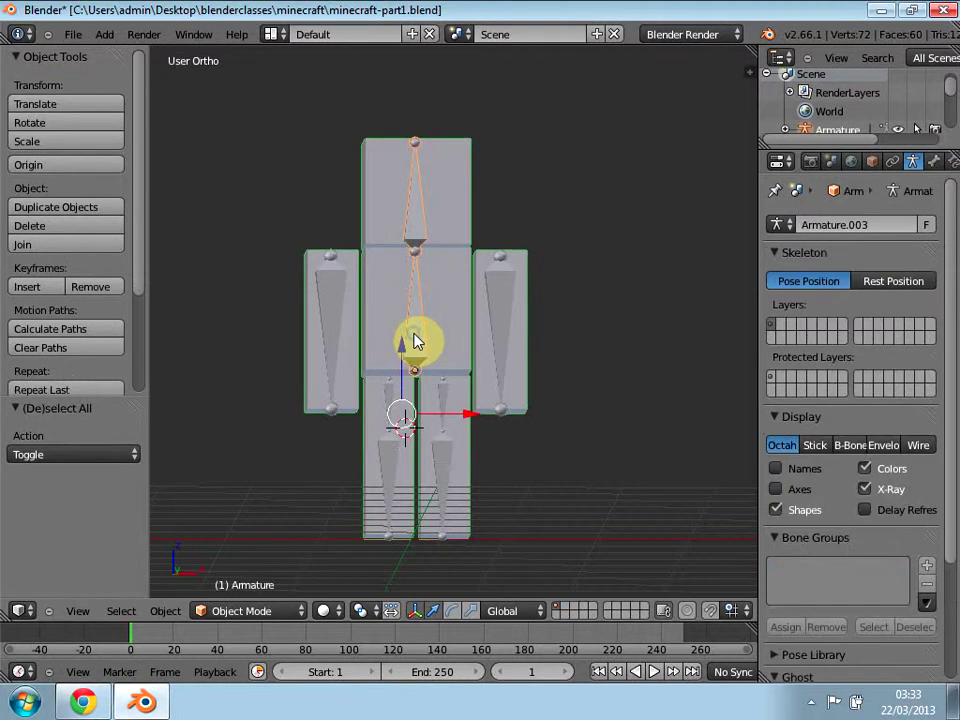
{"action": "right_click", "coordinate": [388, 472], "text": "shift"}
{"action": "right_click", "coordinate": [501, 330], "text": "shift"}
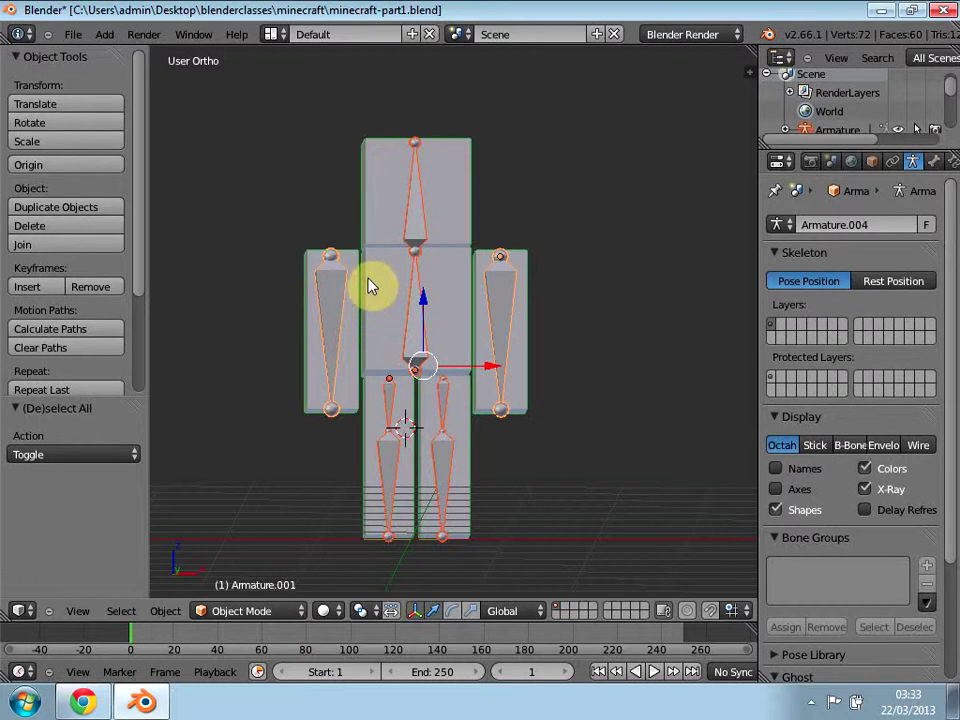
{"action": "key", "text": "ctrl+p"}
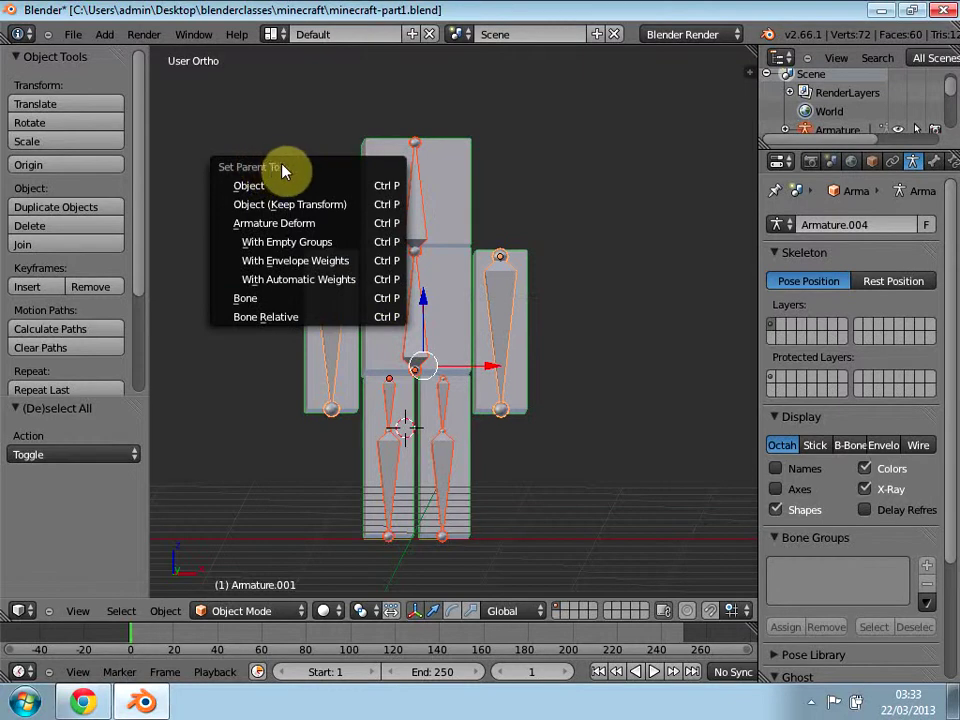
{"action": "left_click", "coordinate": [313, 282]}
{"action": "mouse_move", "coordinate": [317, 360]}
{"action": "middle_mouse_down"}
{"action": "mouse_move", "coordinate": [294, 336]}
{"action": "mouse_move", "coordinate": [356, 281]}
{"action": "mouse_move", "coordinate": [349, 393]}
{"action": "mouse_move", "coordinate": [315, 373]}
{"action": "middle_mouse_up"}
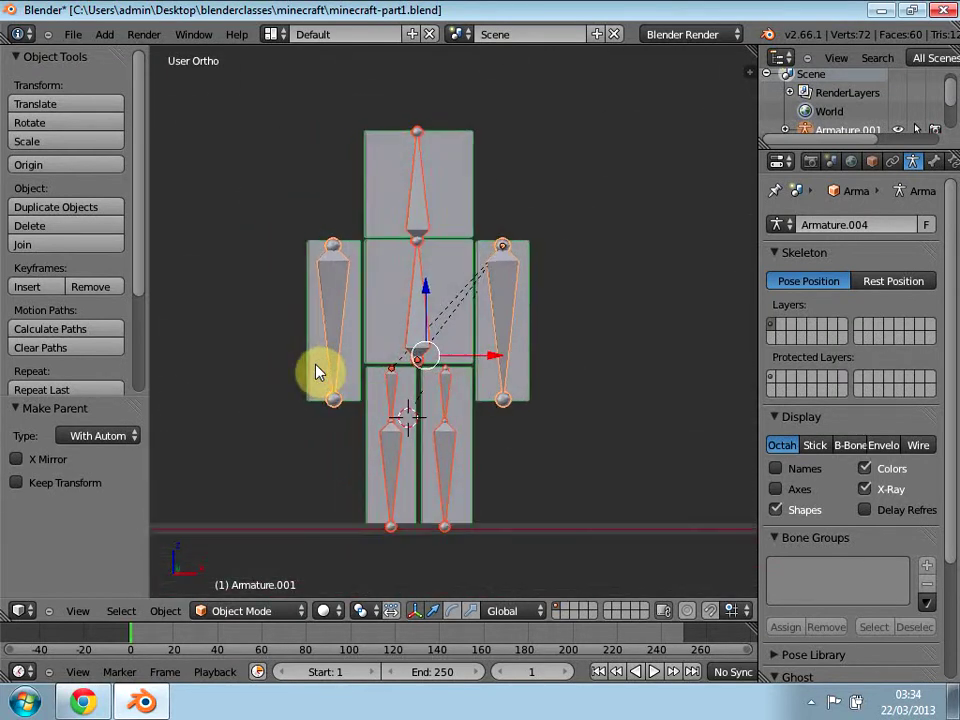
{"action": "right_click", "coordinate": [339, 291]}
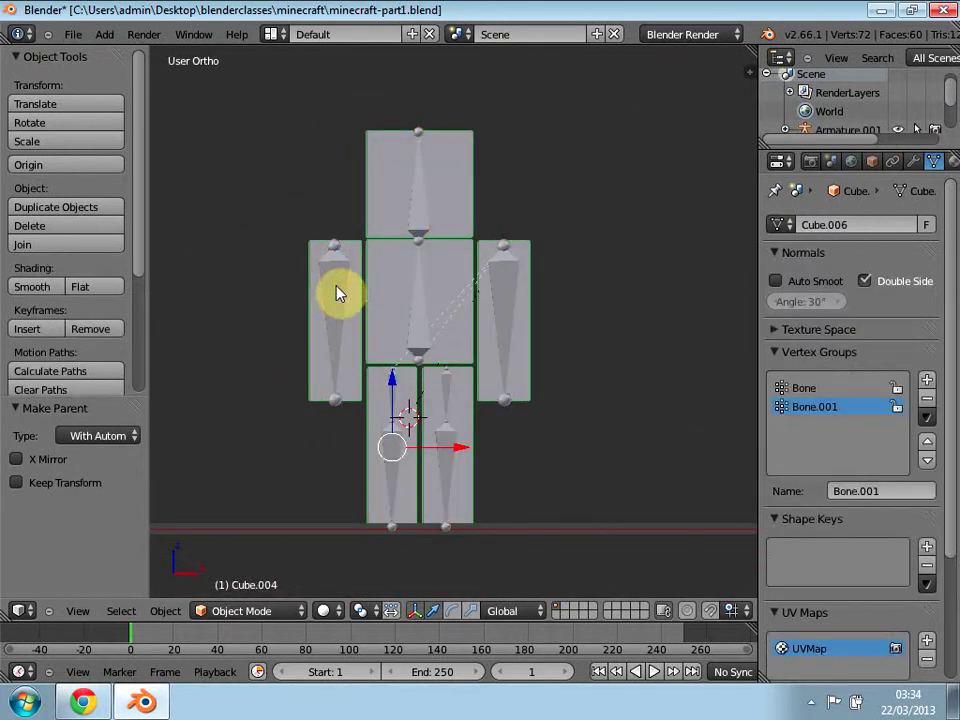
{"action": "right_click", "coordinate": [337, 293]}
{"action": "right_click", "coordinate": [423, 318], "text": "shift"}
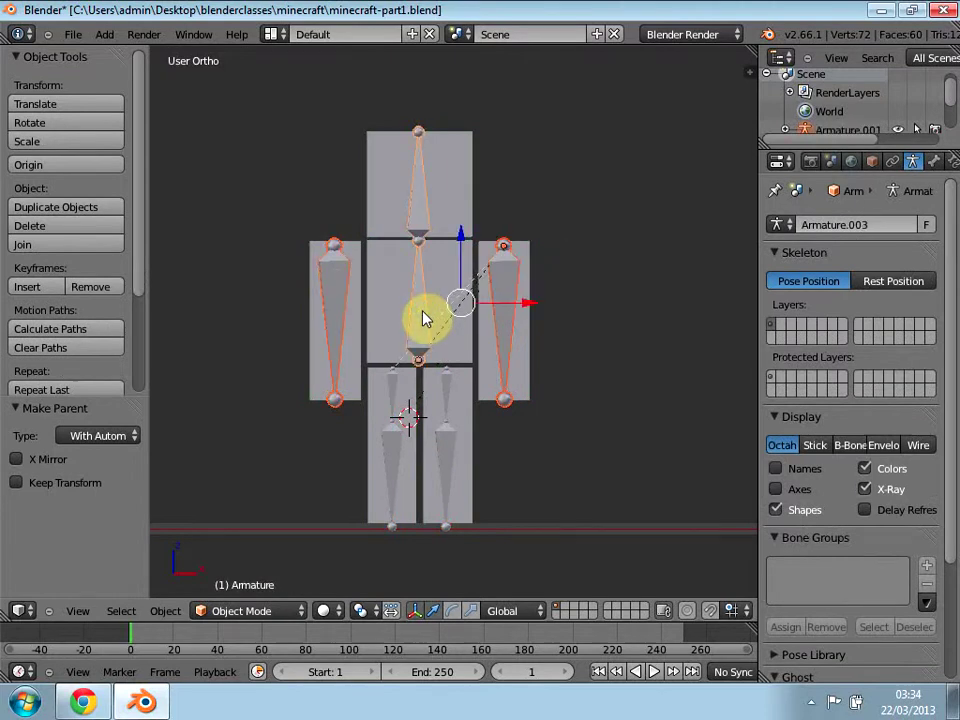
{"action": "right_click", "coordinate": [428, 274], "text": "shift"}
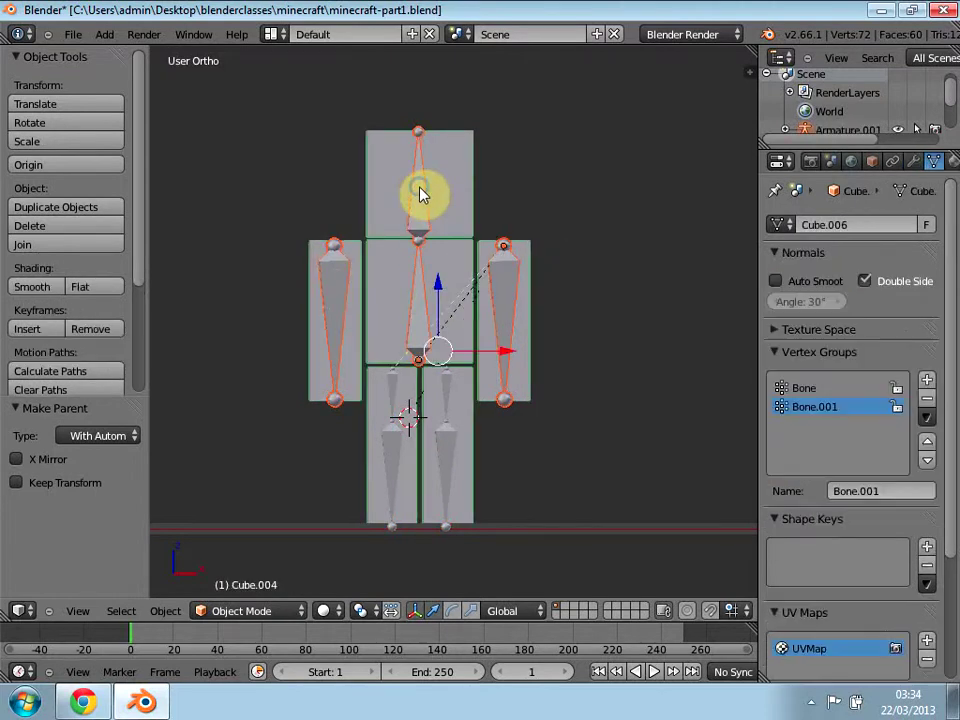
{"action": "right_click", "coordinate": [422, 256], "text": "shift"}
{"action": "key", "text": "a"}
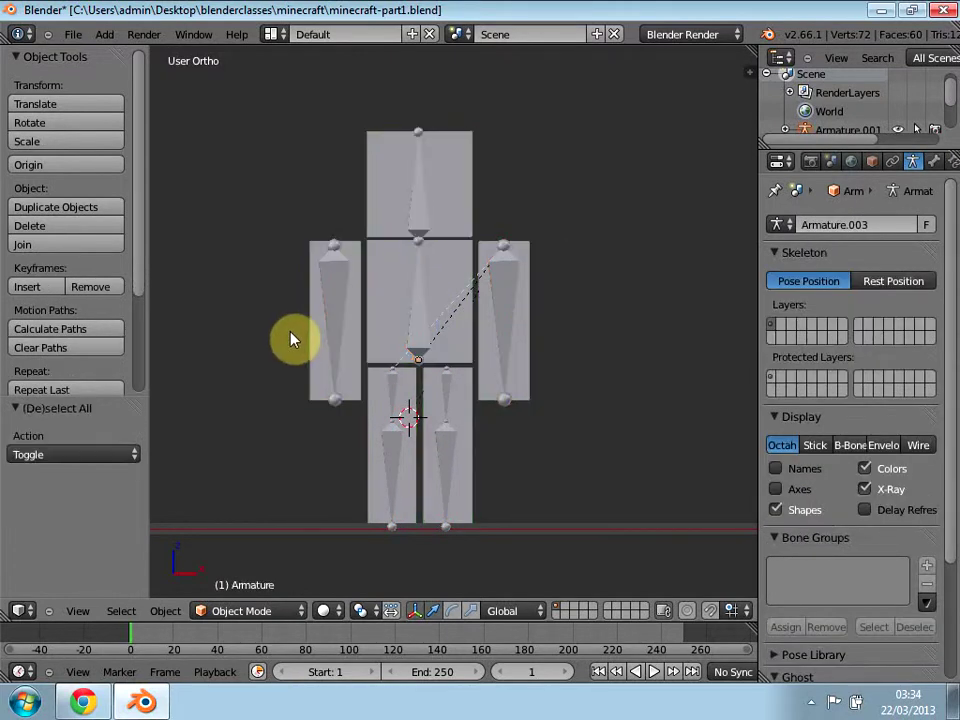
{"action": "left_click", "coordinate": [250, 612]}
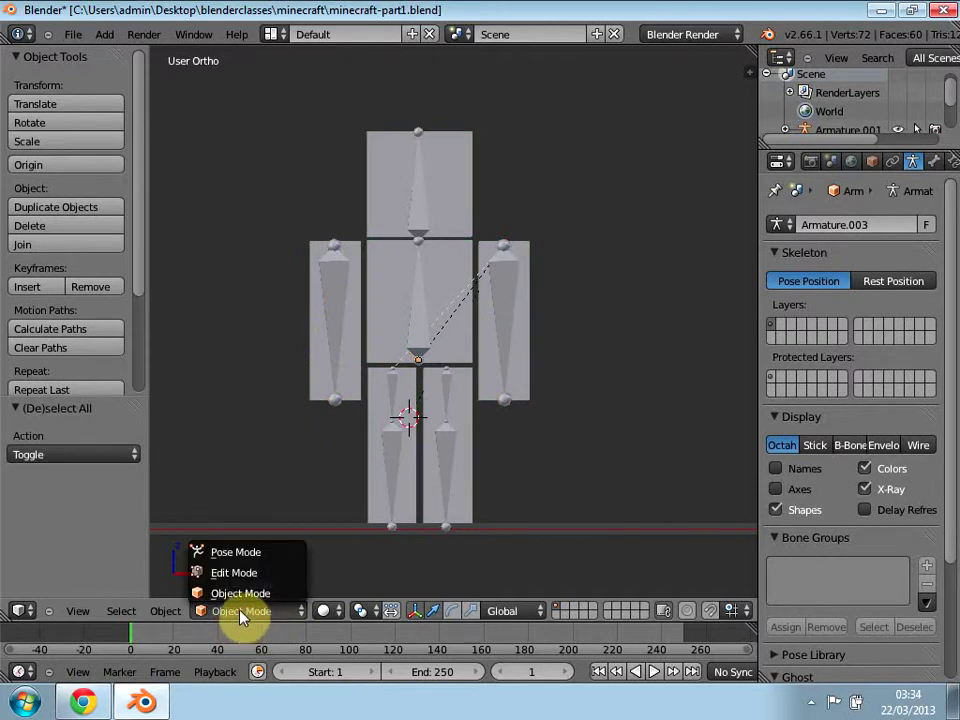
{"action": "left_click", "coordinate": [238, 554]}
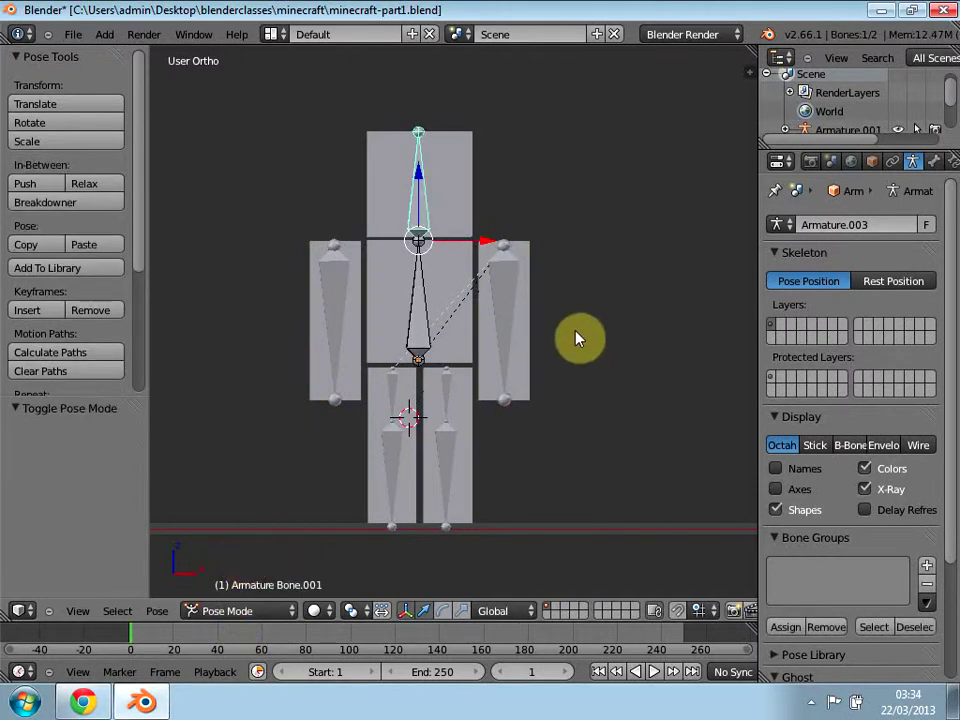
{"action": "key", "text": "ctrl+Tab"}
Step: Make the arm armature active, select everything, and join the body and leg armatures into it
{"action": "right_click", "coordinate": [336, 405]}
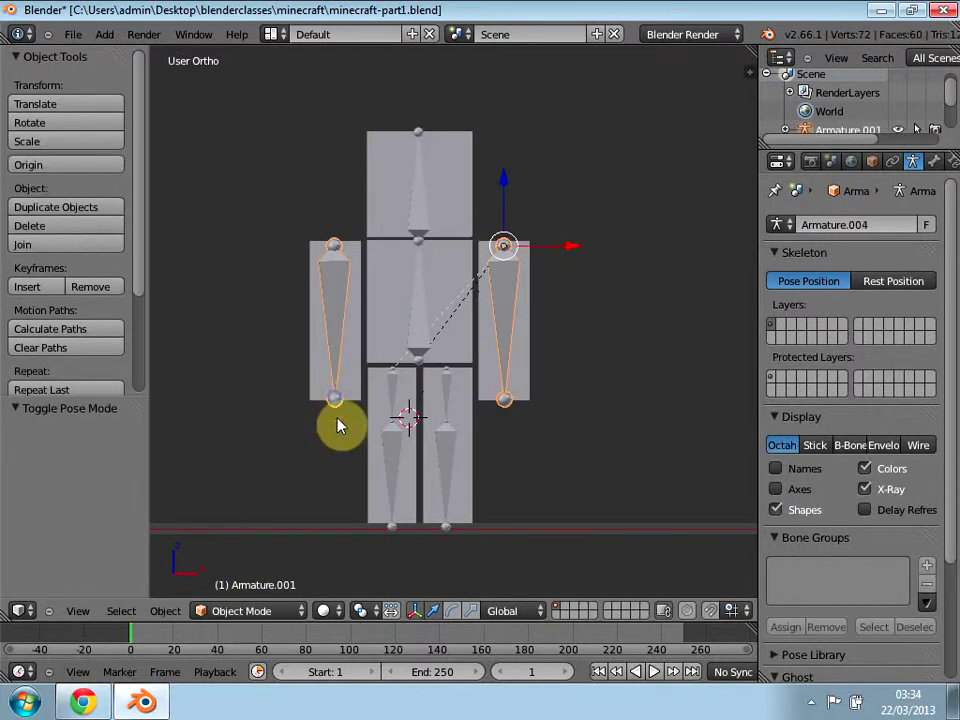
{"action": "key", "text": "a"}
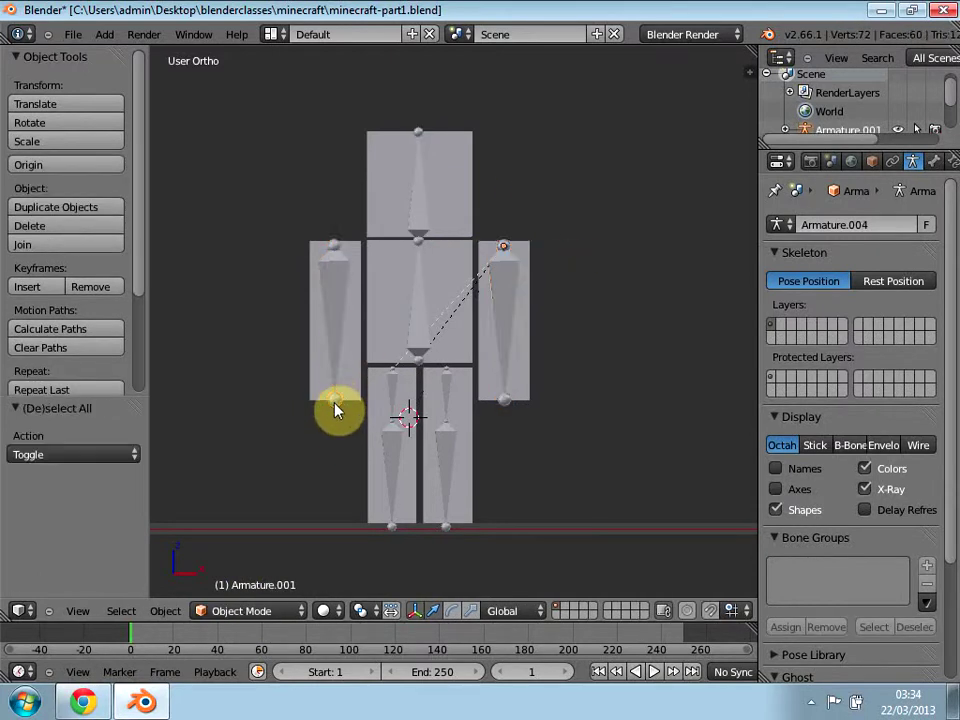
{"action": "key", "text": "a"}
{"action": "key", "text": "ctrl+j"}
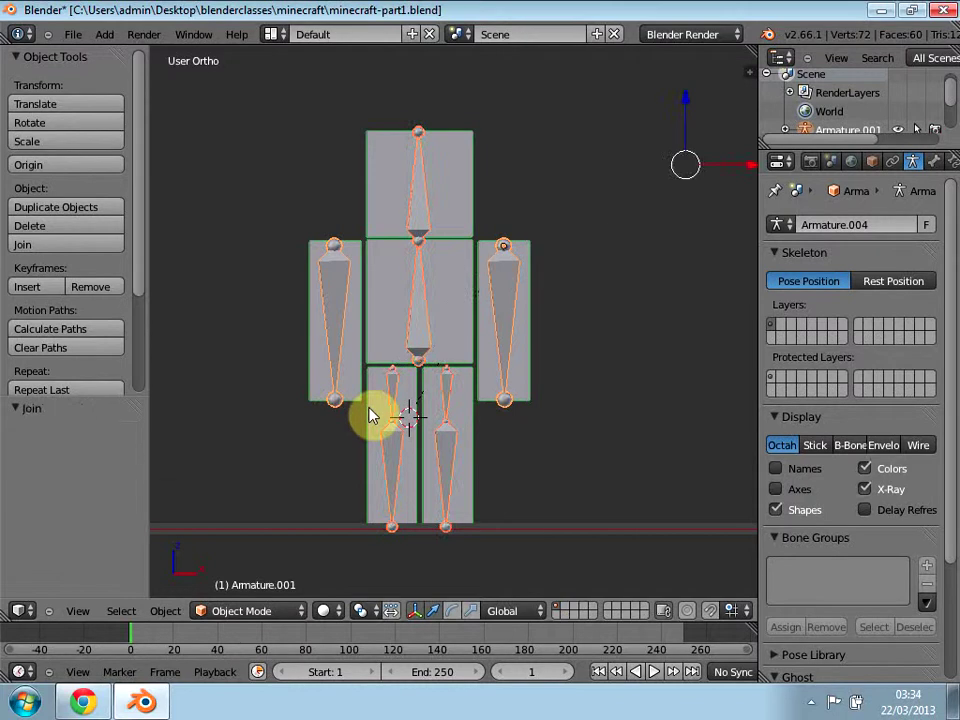
Step: Select the joined armature and switch it to Pose Mode
{"action": "right_click", "coordinate": [337, 407]}
{"action": "right_click", "coordinate": [337, 407]}
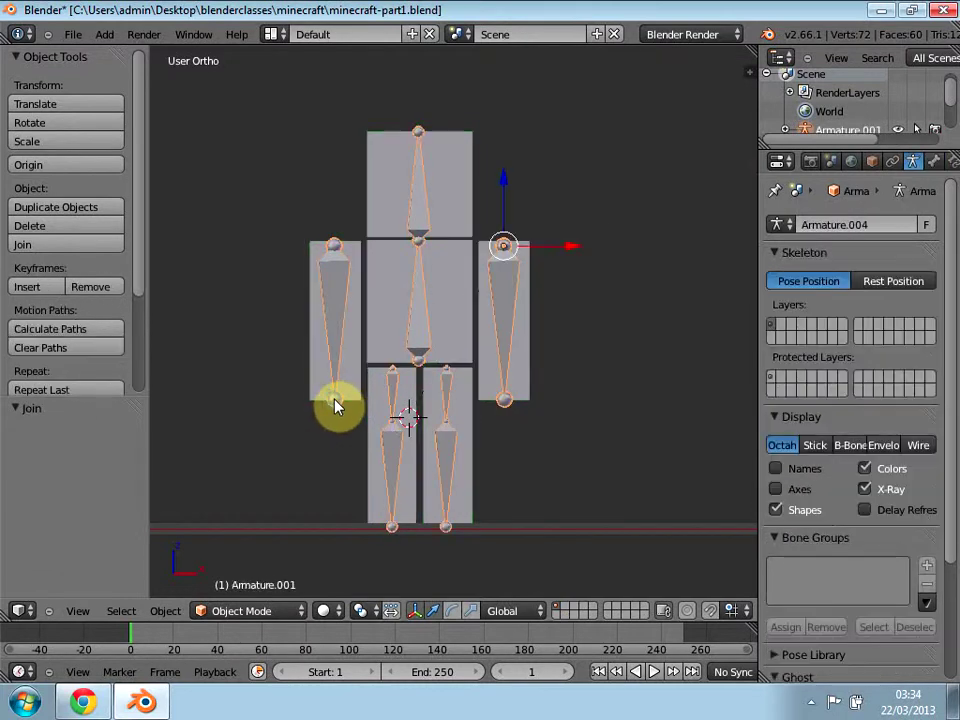
{"action": "left_click", "coordinate": [255, 608]}
{"action": "left_click", "coordinate": [251, 552]}
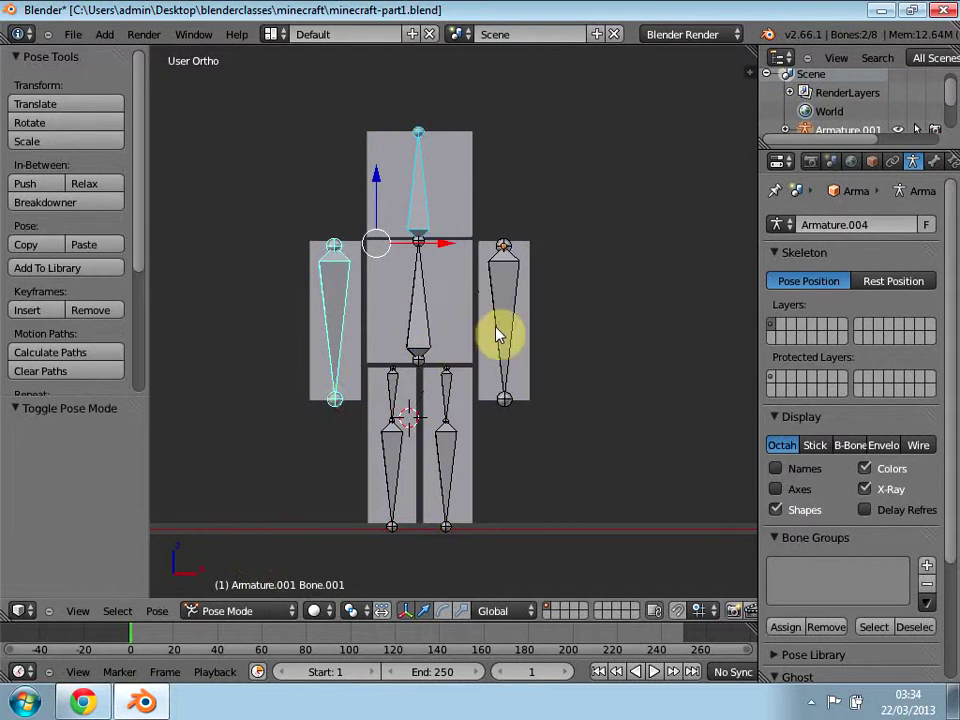
Step: Check the joined rig by selecting the arm and head bones individually, followed by all bones together
{"action": "right_click", "coordinate": [503, 400]}
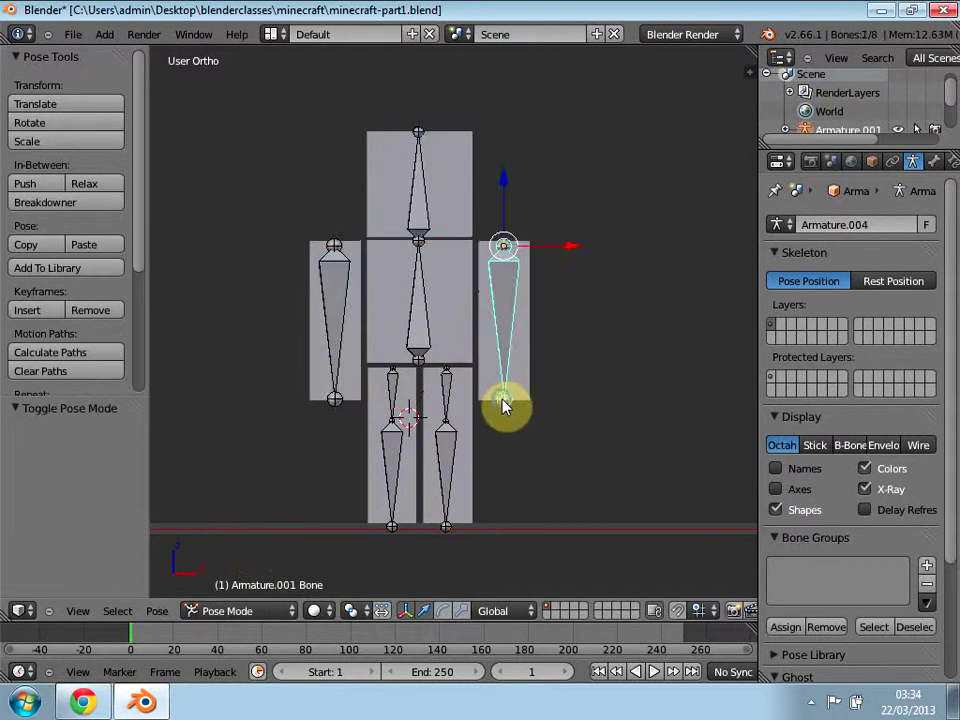
{"action": "right_click", "coordinate": [341, 345]}
{"action": "right_click", "coordinate": [429, 214]}
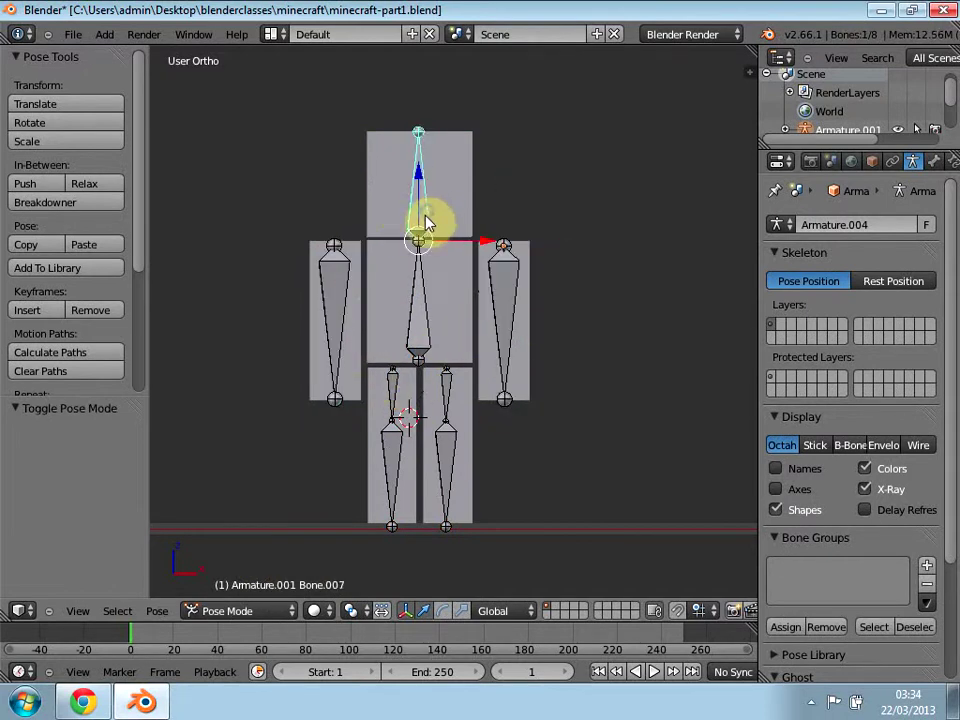
{"action": "right_click", "coordinate": [345, 319]}
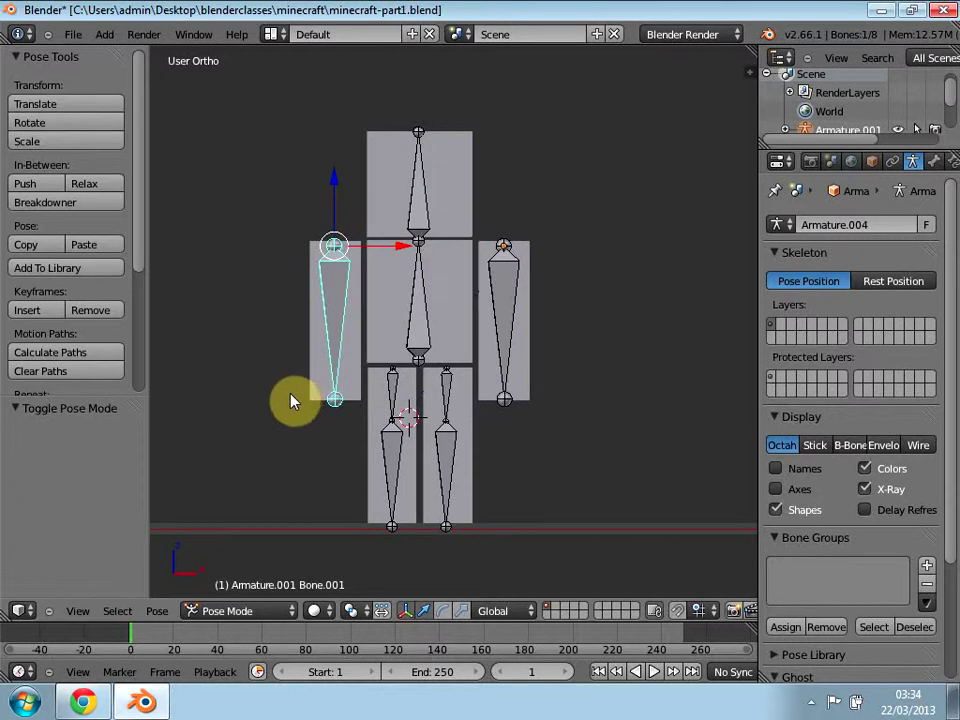
{"action": "key", "text": "a"}
{"action": "key", "text": "a"}
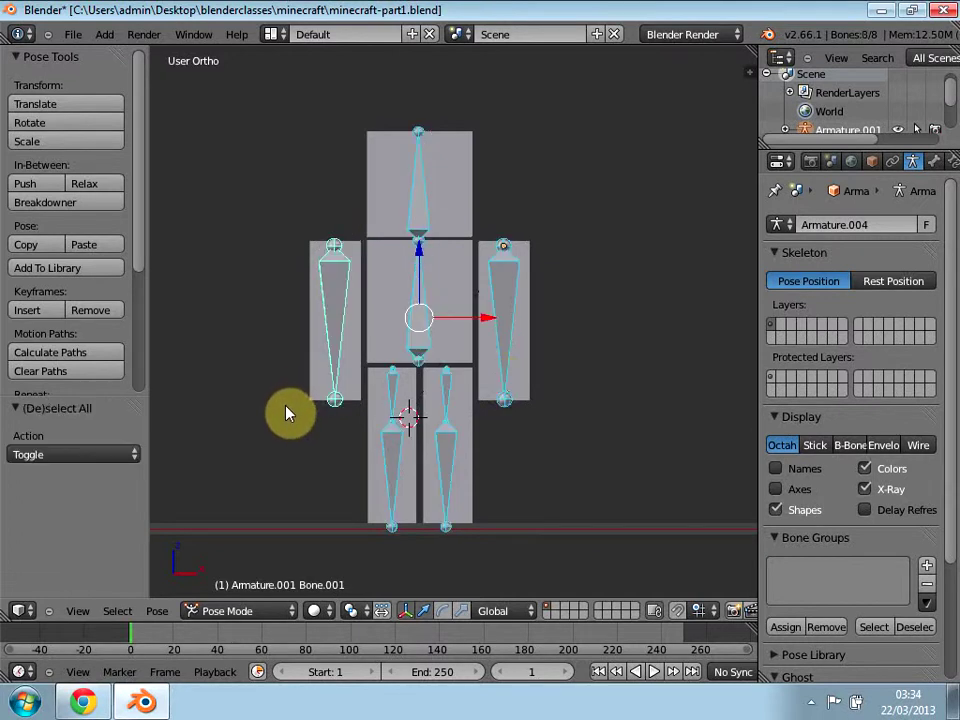
{"action": "key", "text": "a"}
{"action": "key", "text": "a"}
Step: Try moving the -X arm bone about -0.597 in X, then undo the move
{"action": "right_click", "coordinate": [336, 401]}
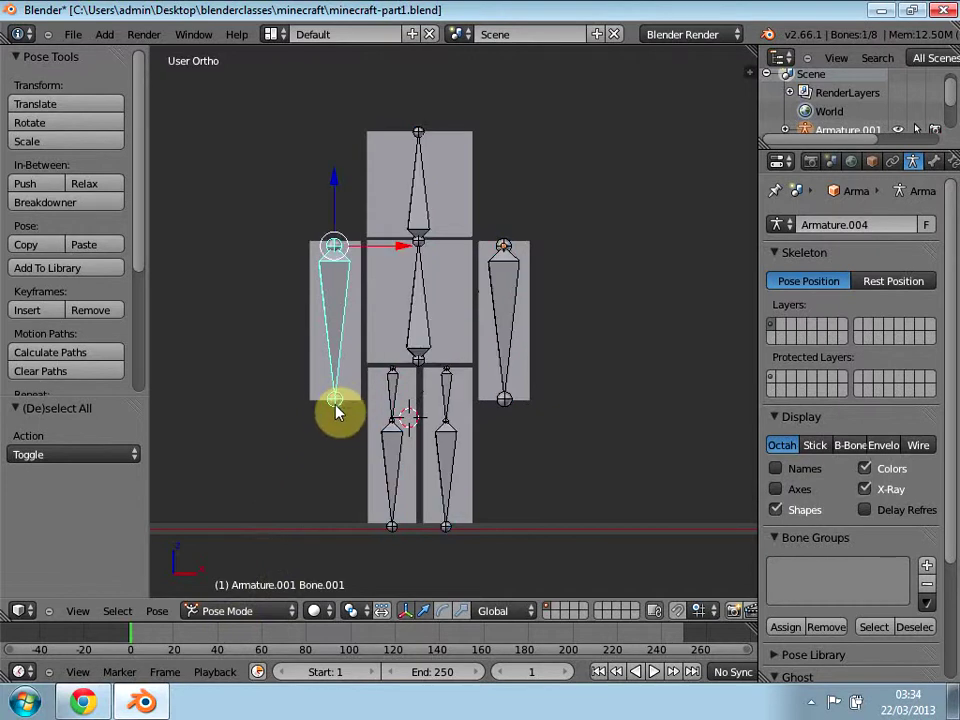
{"action": "key", "text": "g"}
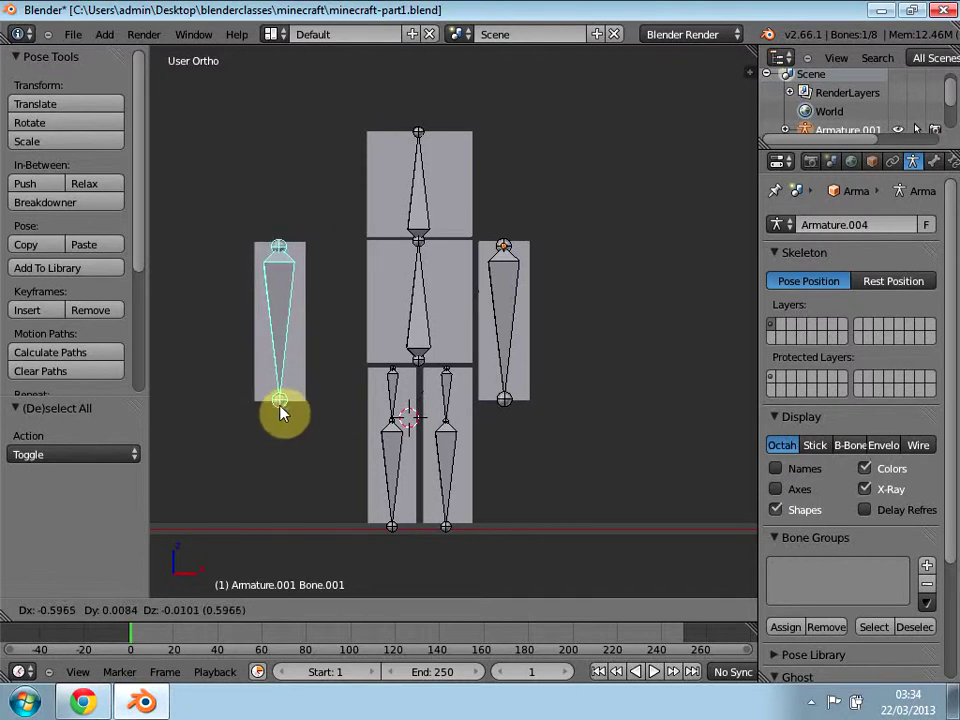
{"action": "left_click", "coordinate": [280, 413]}
{"action": "key", "text": "ctrl+z"}
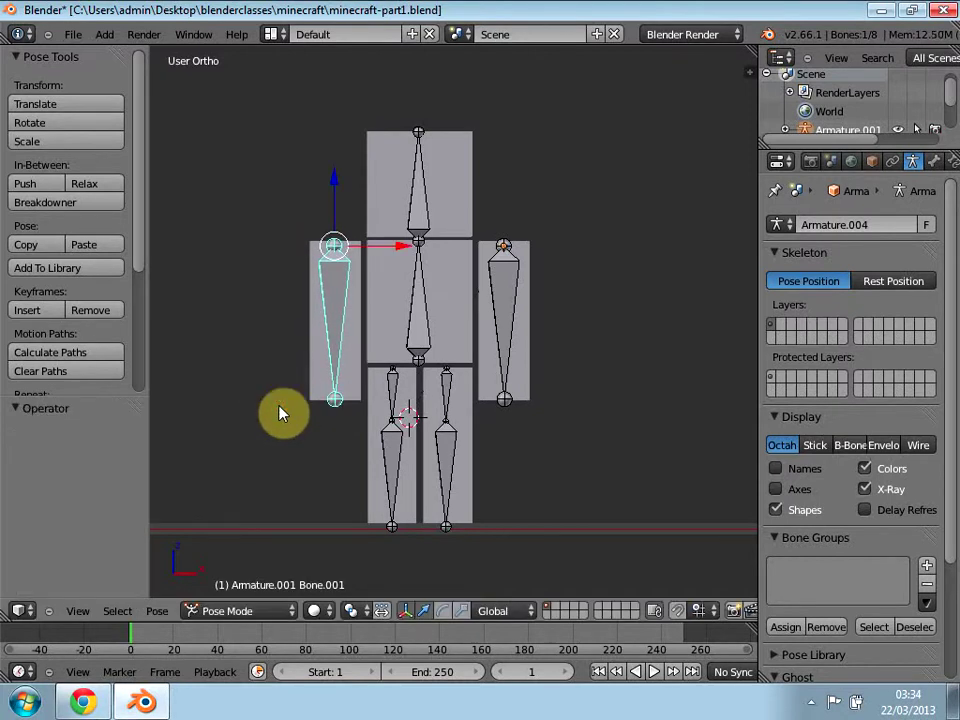
Step: Try rotating the -X arm bone outward about the shoulder, then return it to its rest pose
{"action": "key", "text": "g"}
{"action": "key", "text": "r"}
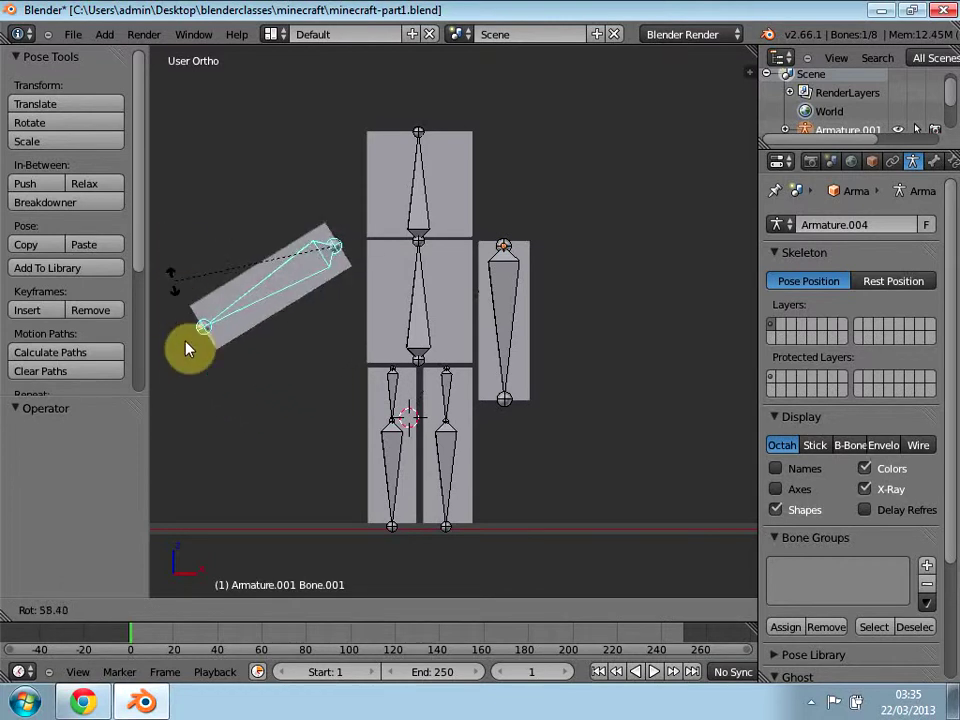
{"action": "left_click", "coordinate": [222, 400]}
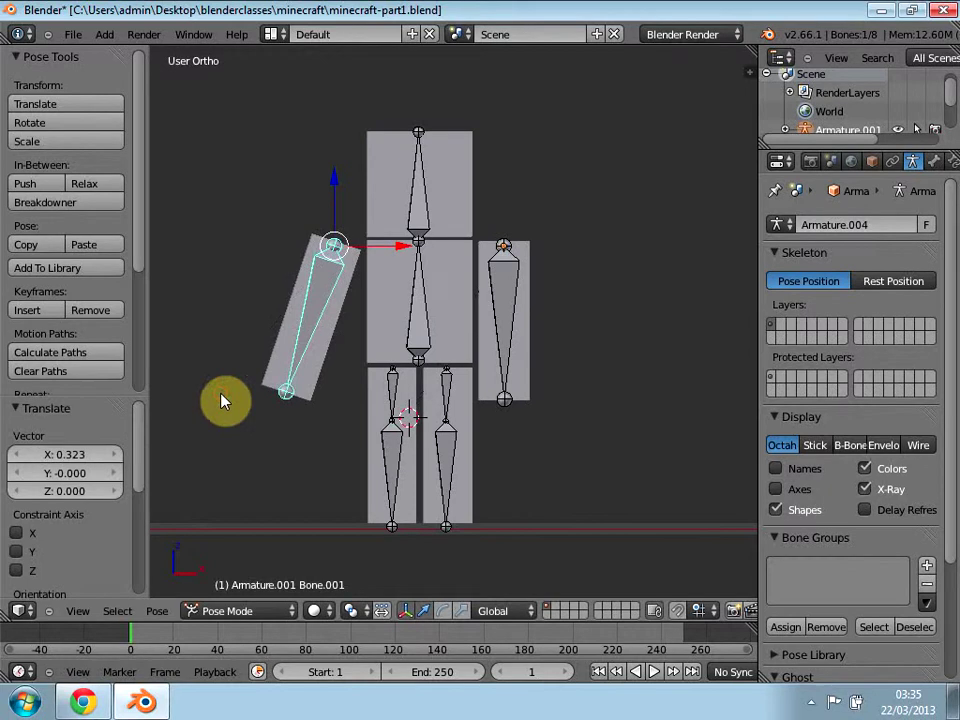
{"action": "key", "text": "alt+r"}
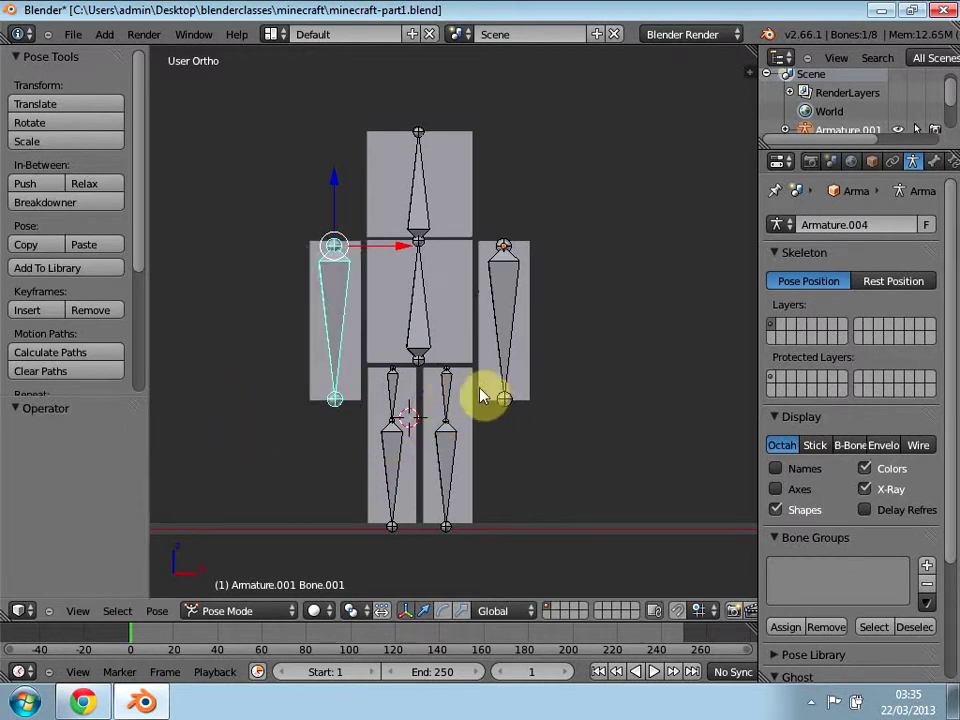
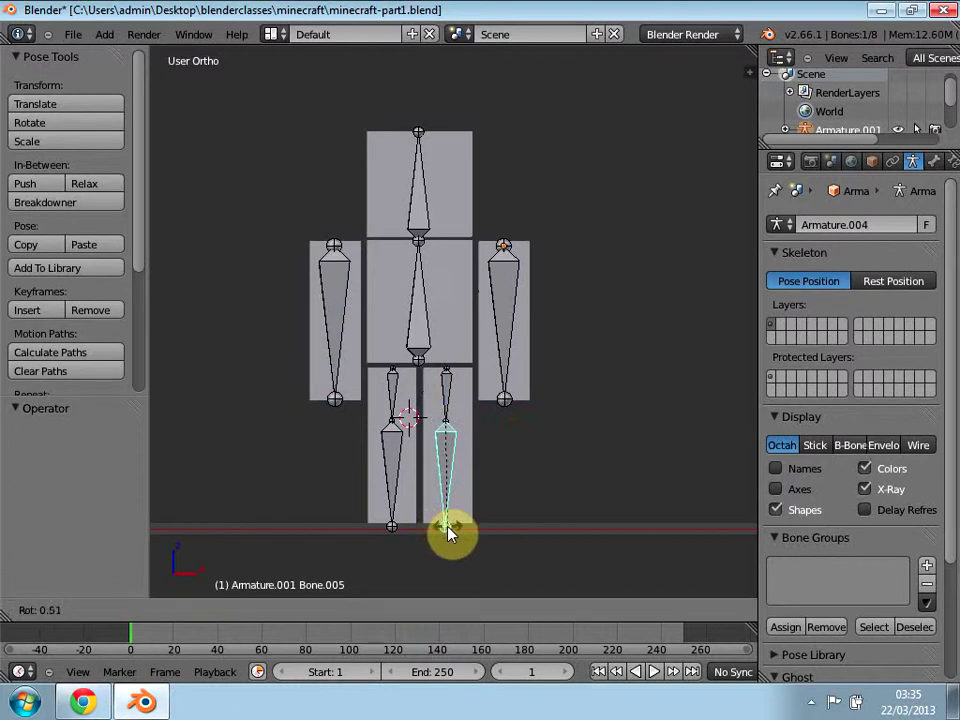
Step: Try rotating the +X lower-leg bone about the knee, cancelling each rotation
{"action": "key", "text": "r"}
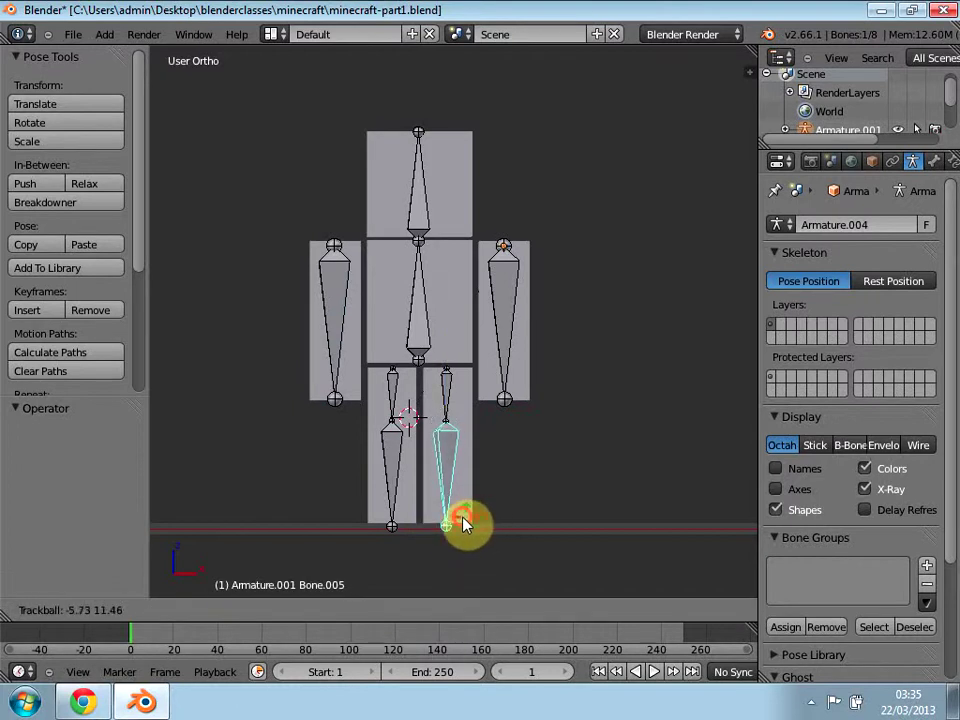
{"action": "key", "text": "Escape"}
{"action": "middle_click_drag", "start_coordinate": [543, 488], "coordinate": [450, 506]}
{"action": "key", "text": "r"}
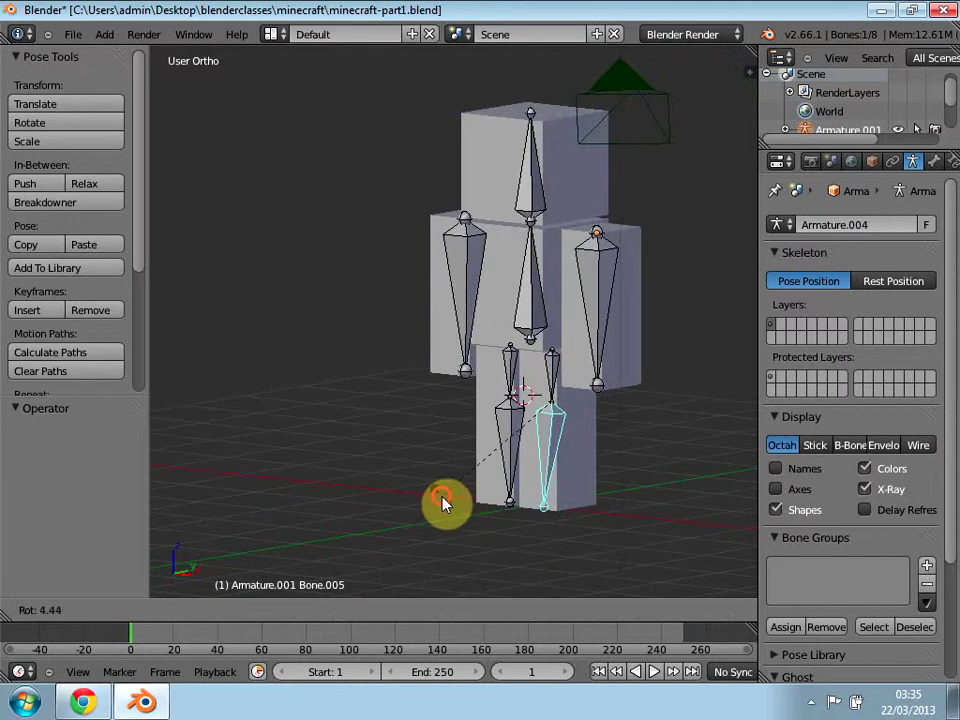
{"action": "key", "text": "Escape"}
Step: In front view, select both arm bones, the torso bone and both upper-leg bones together
{"action": "middle_click_drag", "start_coordinate": [561, 499], "coordinate": [650, 503]}
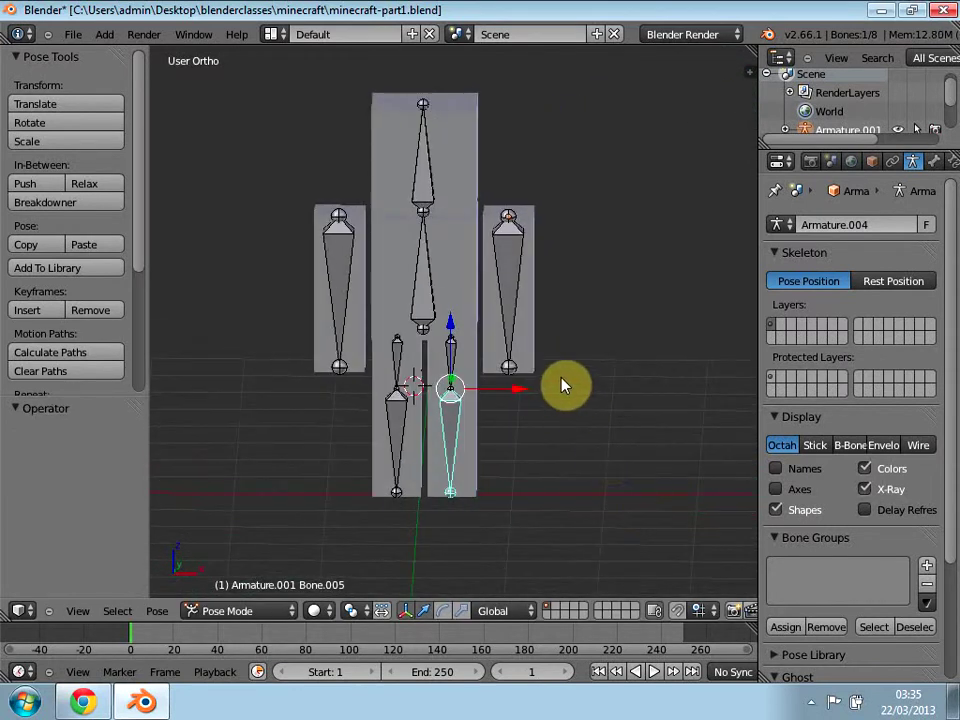
{"action": "key", "text": "KP_1"}
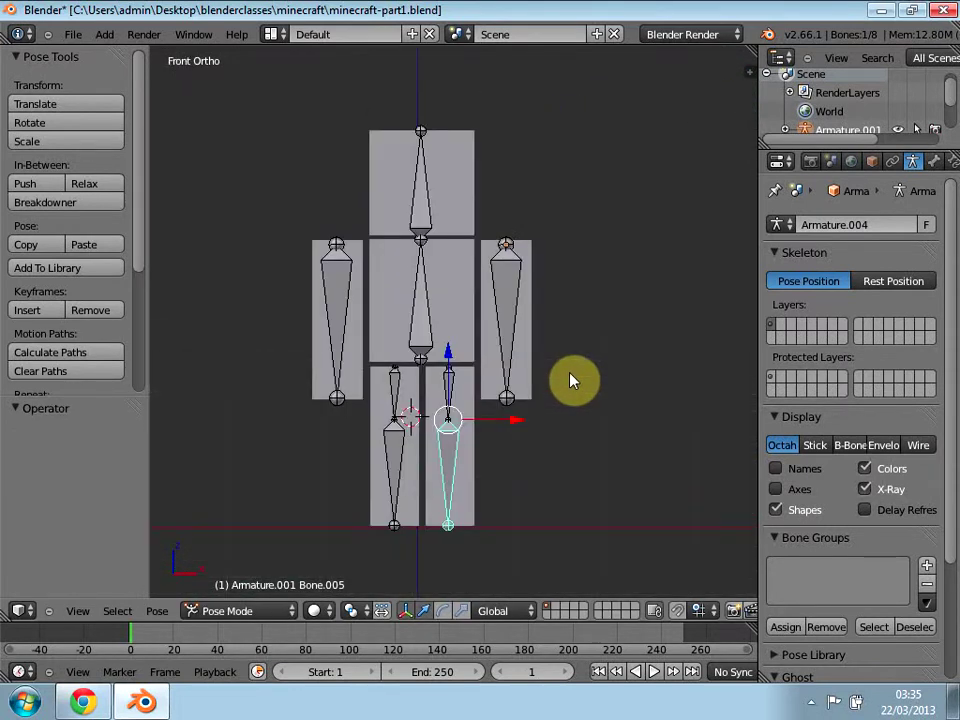
{"action": "right_click", "coordinate": [336, 296]}
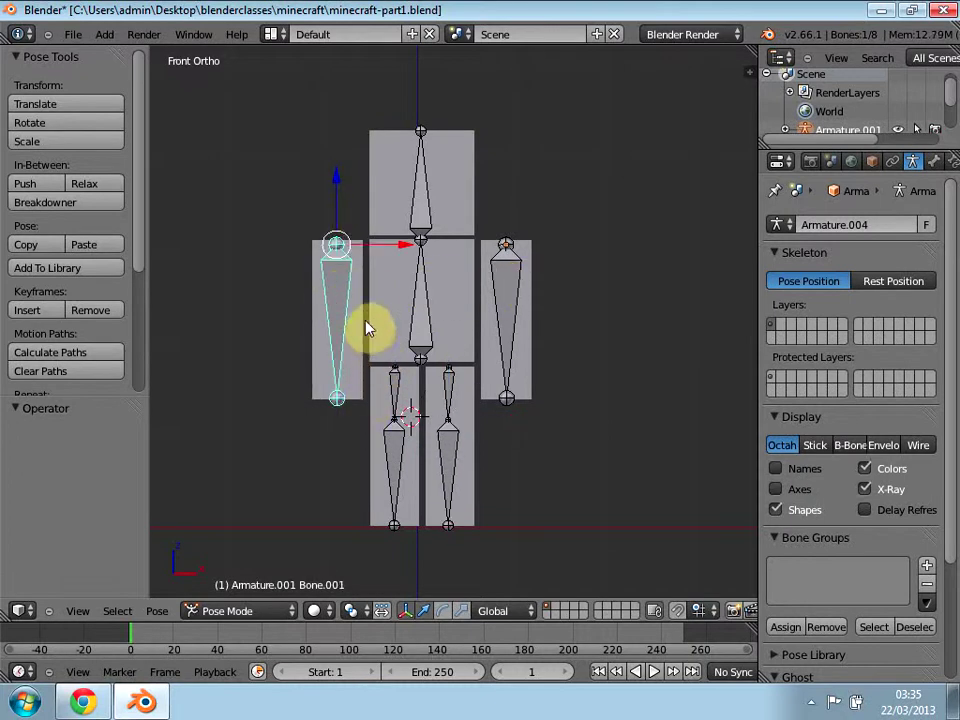
{"action": "right_click", "coordinate": [425, 320], "text": "shift"}
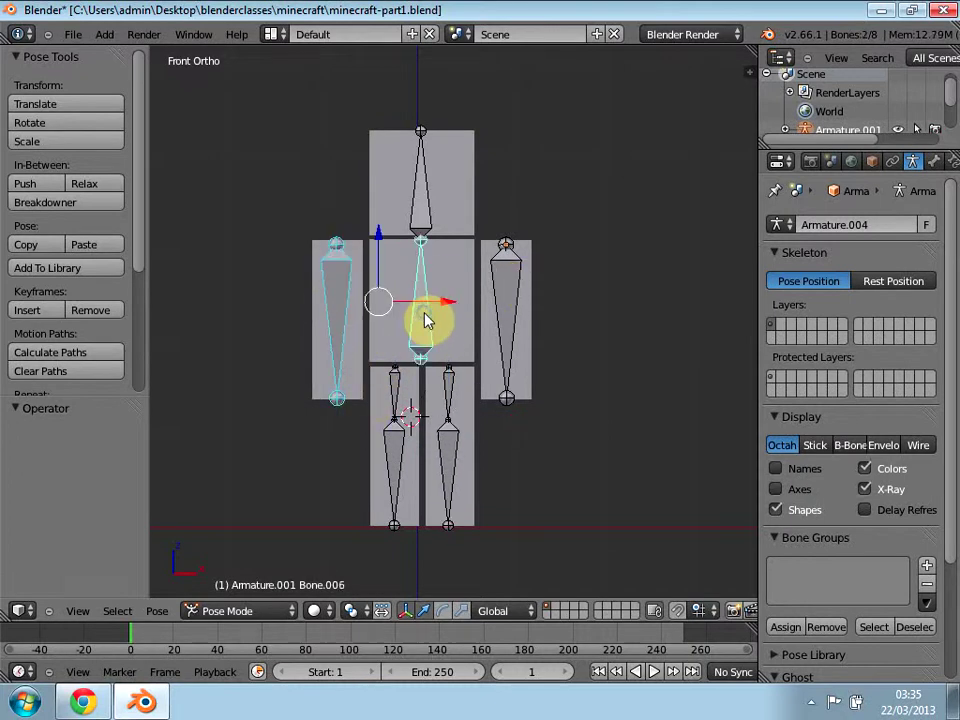
{"action": "right_click", "coordinate": [511, 310], "text": "shift"}
{"action": "right_click", "coordinate": [450, 388], "text": "shift"}
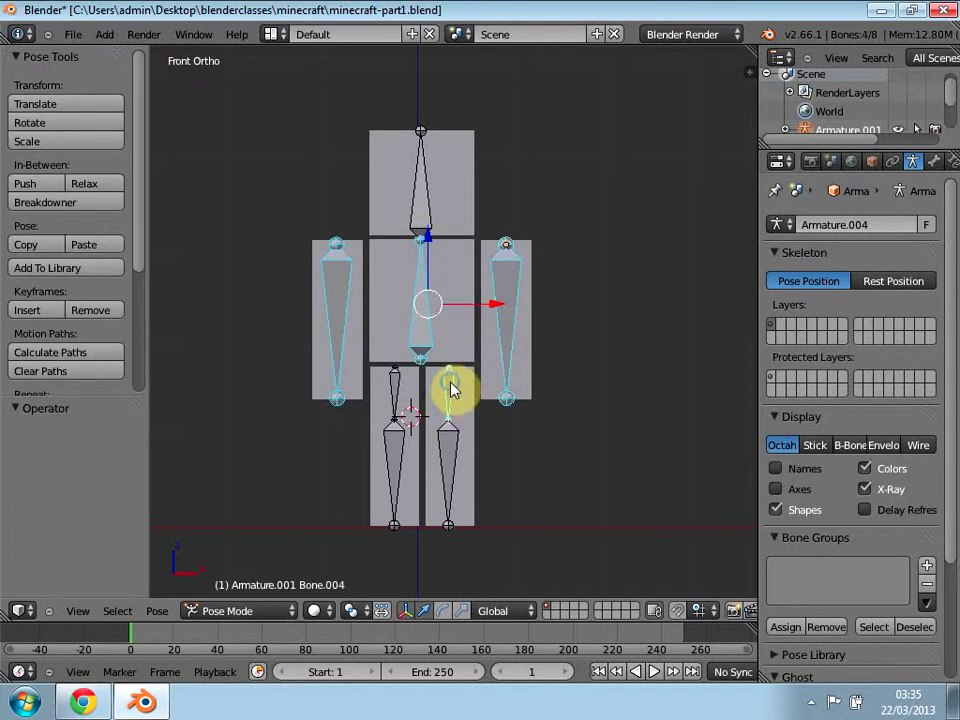
{"action": "right_click", "coordinate": [396, 393], "text": "shift"}
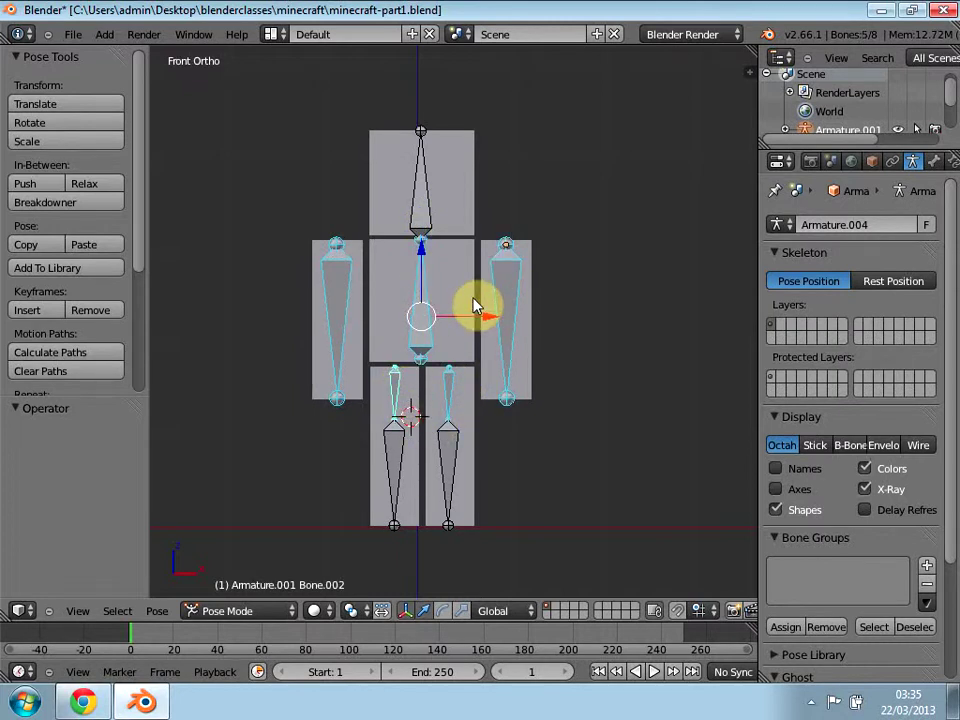
Step: Try parenting the selected arm, torso and upper-leg bones with automatic weights, then switch the armature to Edit Mode
{"action": "key", "text": "ctrl+p"}
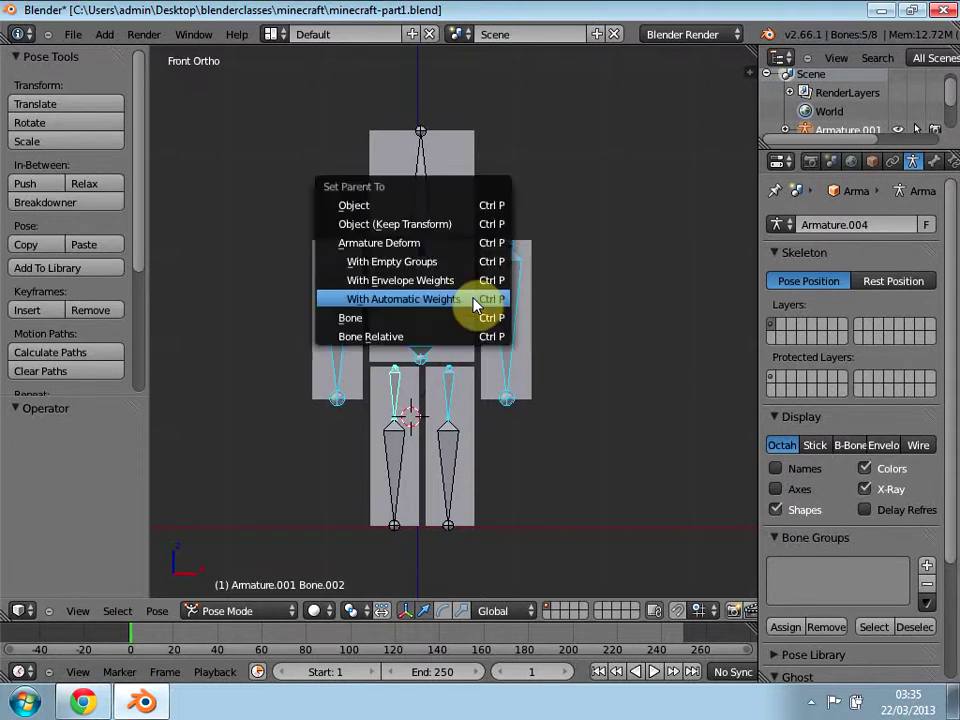
{"action": "key", "text": "w"}
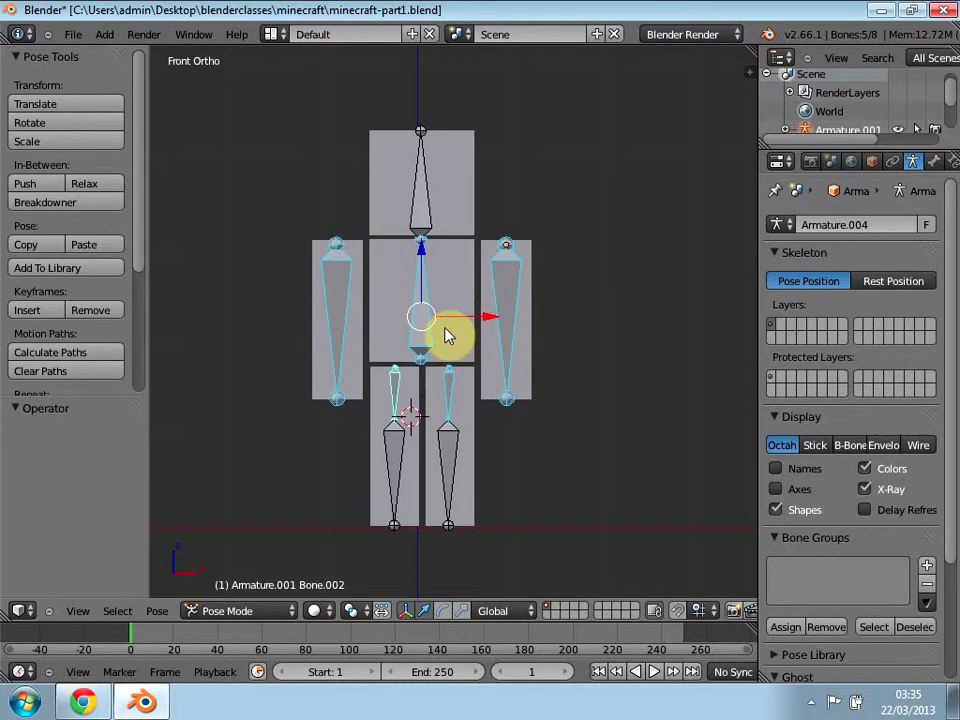
{"action": "middle_click_drag", "start_coordinate": [279, 349], "coordinate": [265, 458]}
{"action": "left_click", "coordinate": [268, 612]}
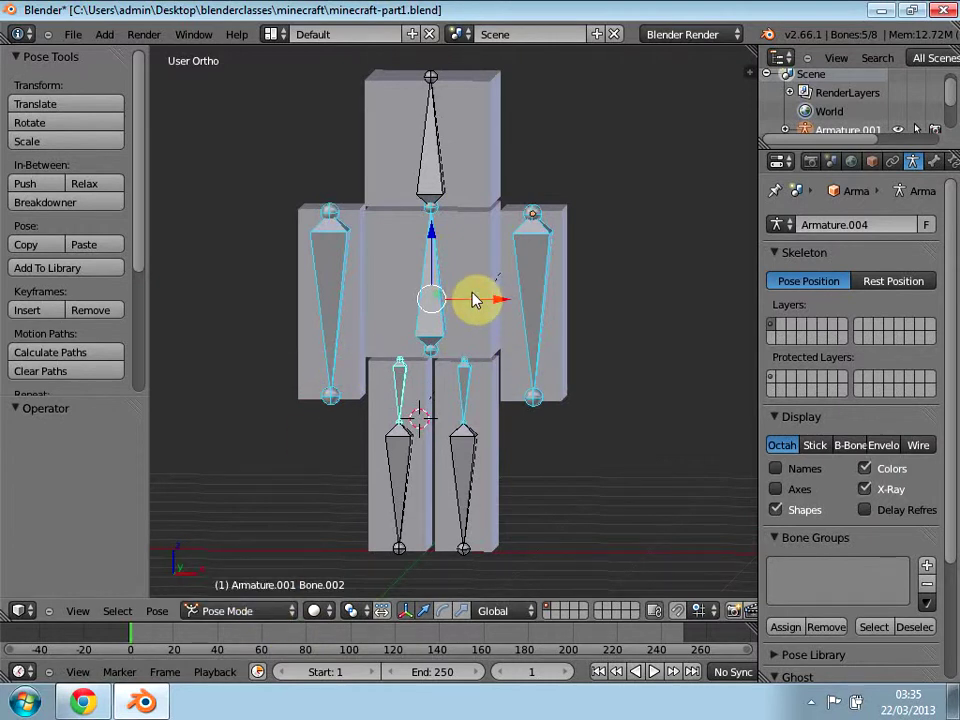
{"action": "scroll", "coordinate": [480, 388], "scroll_direction": "up", "scroll_amount": 2}
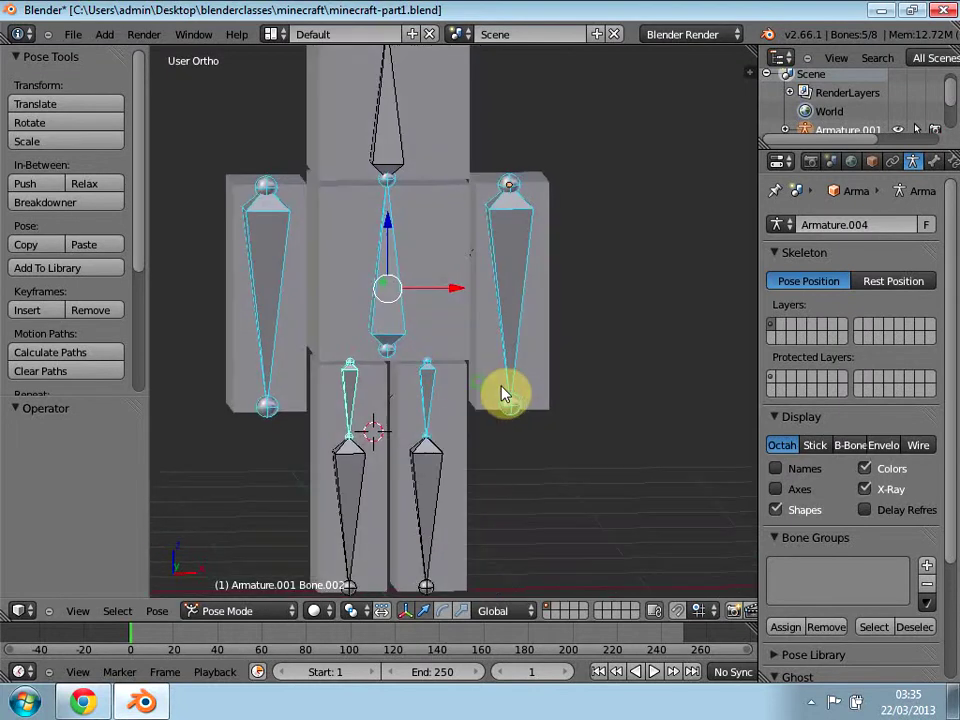
{"action": "key", "text": "ctrl+p"}
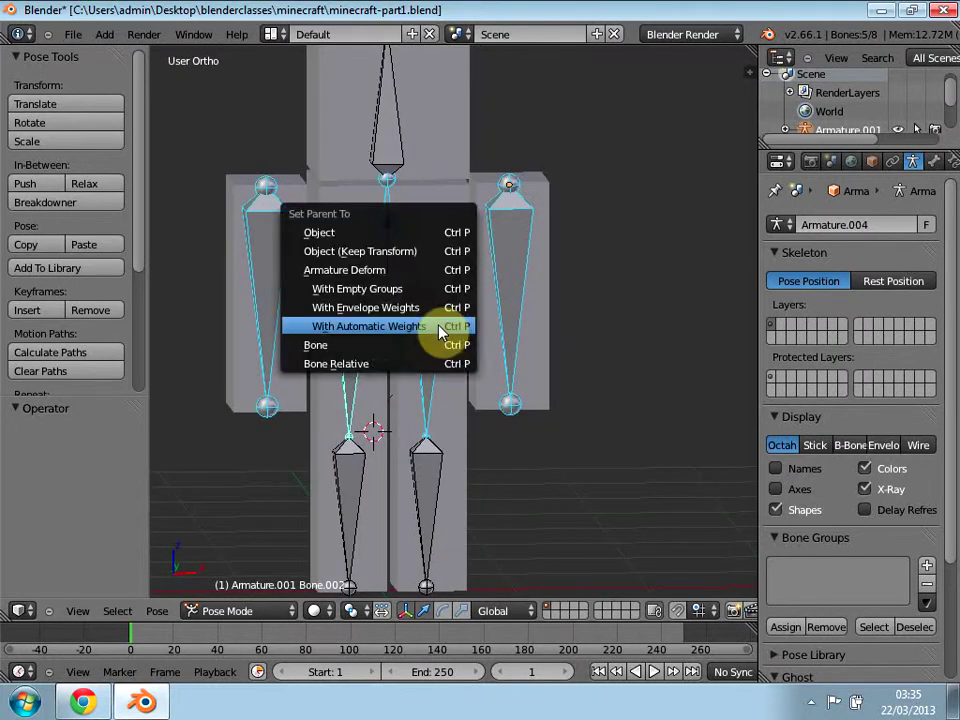
{"action": "left_click", "coordinate": [439, 328]}
{"action": "key", "text": "Tab"}
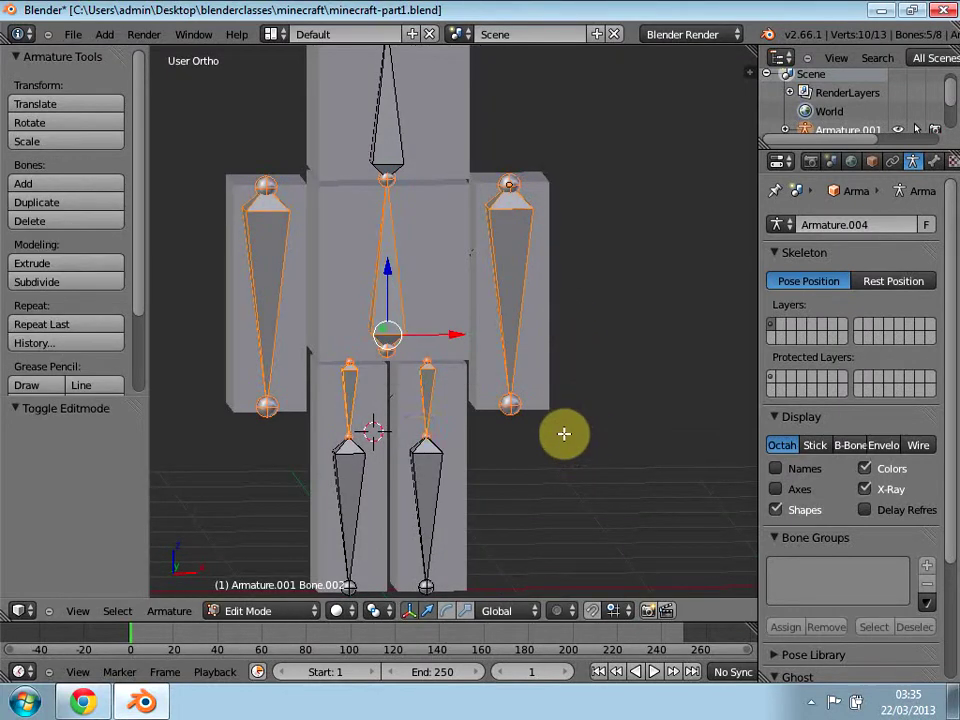
Step: Parent the selected arm, torso and +X upper-leg bones to the -X upper-leg bone with Keep Offset, and return to Pose Mode
{"action": "left_click", "coordinate": [350, 368]}
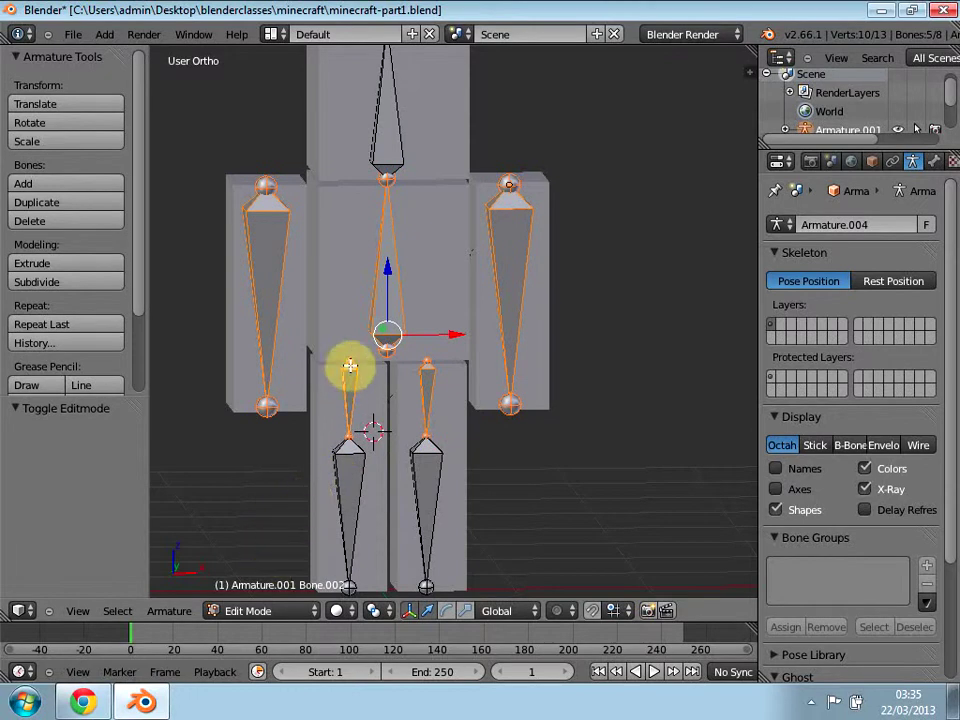
{"action": "key", "text": "ctrl+p"}
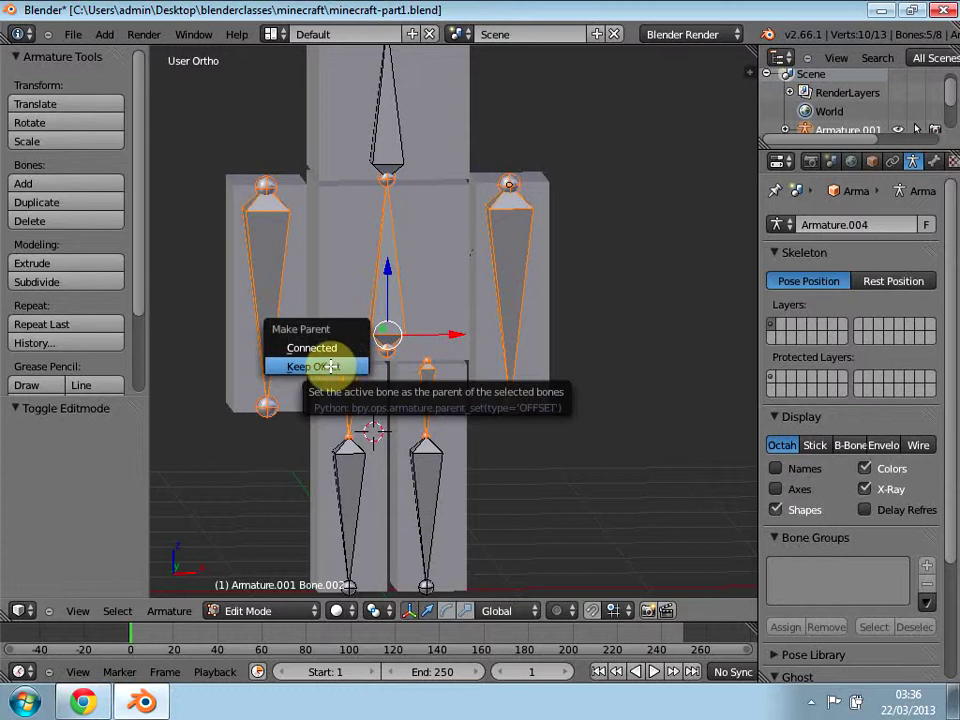
{"action": "left_click", "coordinate": [330, 366]}
{"action": "middle_click_drag", "start_coordinate": [569, 482], "coordinate": [589, 454]}
{"action": "key", "text": "ctrl+Tab"}
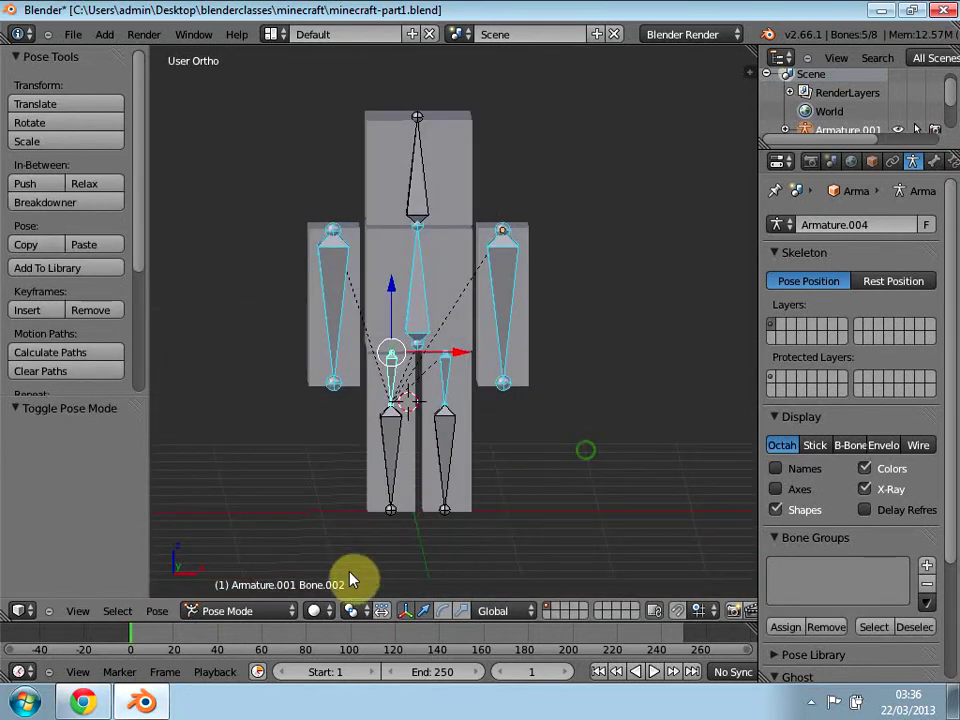
Step: Try rotating the +X arm bone outward about 22 degrees at the shoulder, and clear its rotation
{"action": "right_click", "coordinate": [502, 390]}
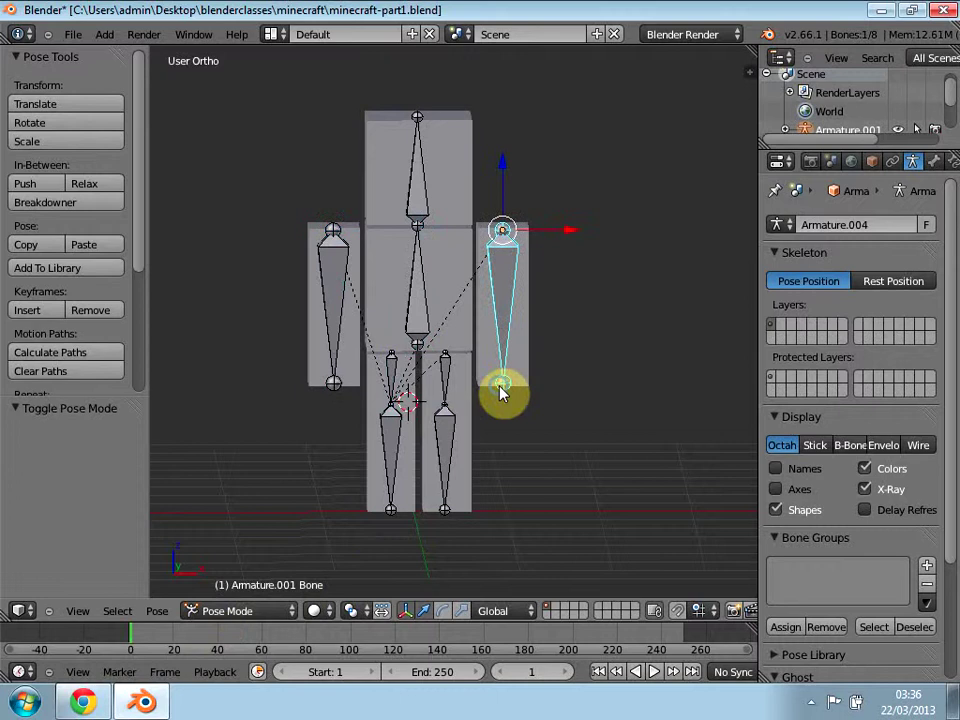
{"action": "key", "text": "g"}
{"action": "key", "text": "r"}
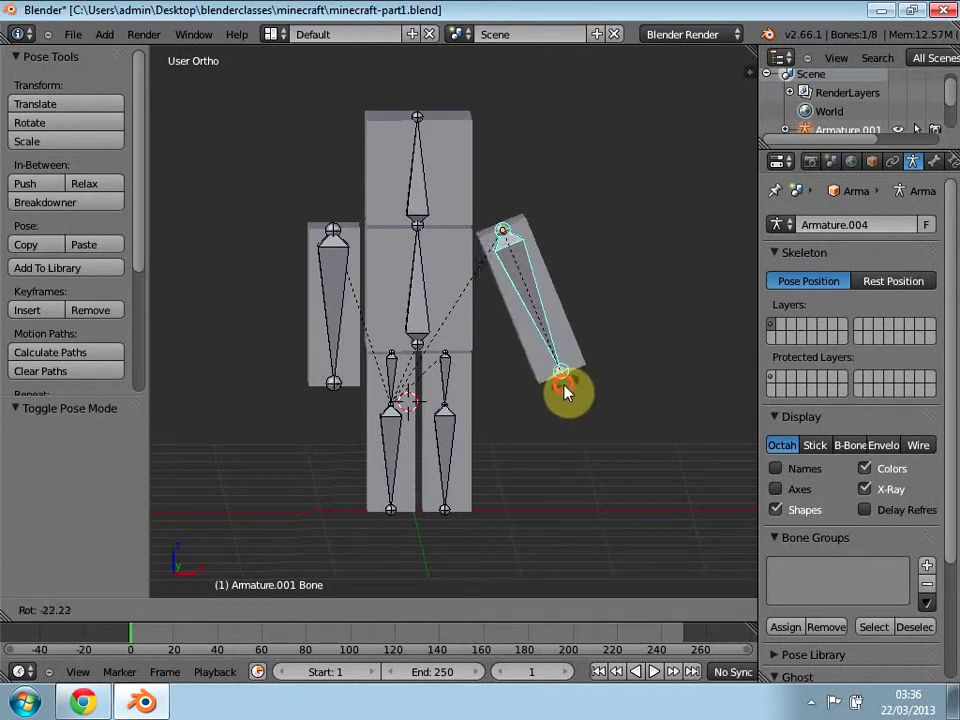
{"action": "left_click", "coordinate": [565, 392]}
{"action": "key", "text": "alt+r"}
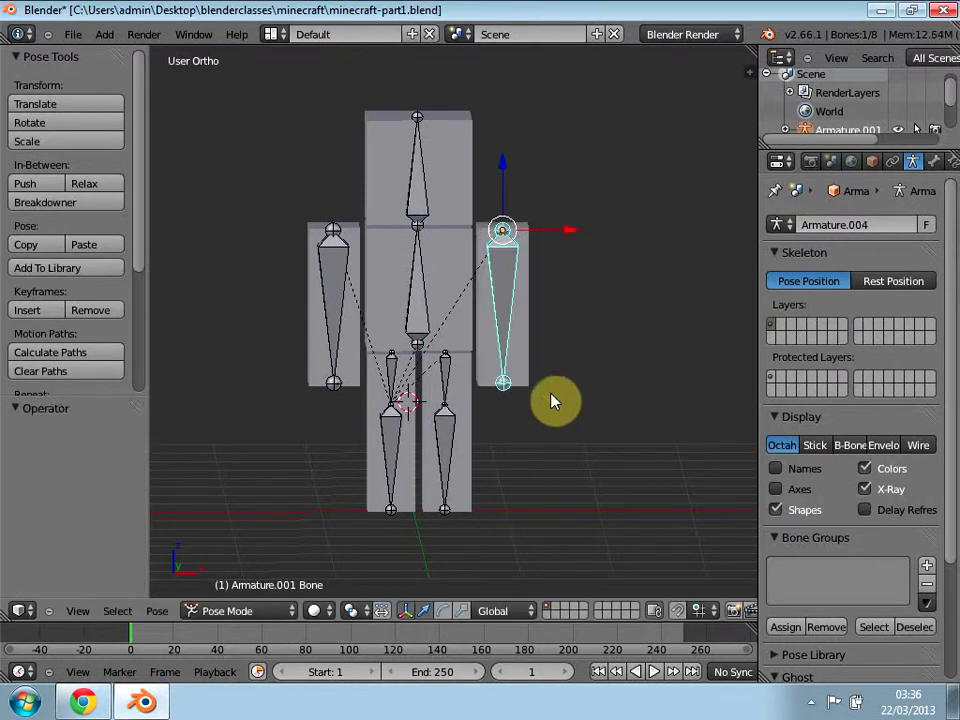
Step: Try rotating the +X lower-leg bone about the knee, and return it to its rest pose
{"action": "right_click", "coordinate": [444, 510]}
{"action": "key", "text": "r"}
{"action": "key", "text": "r"}
{"action": "right_click", "coordinate": [457, 513]}
{"action": "key", "text": "ctrl+z"}
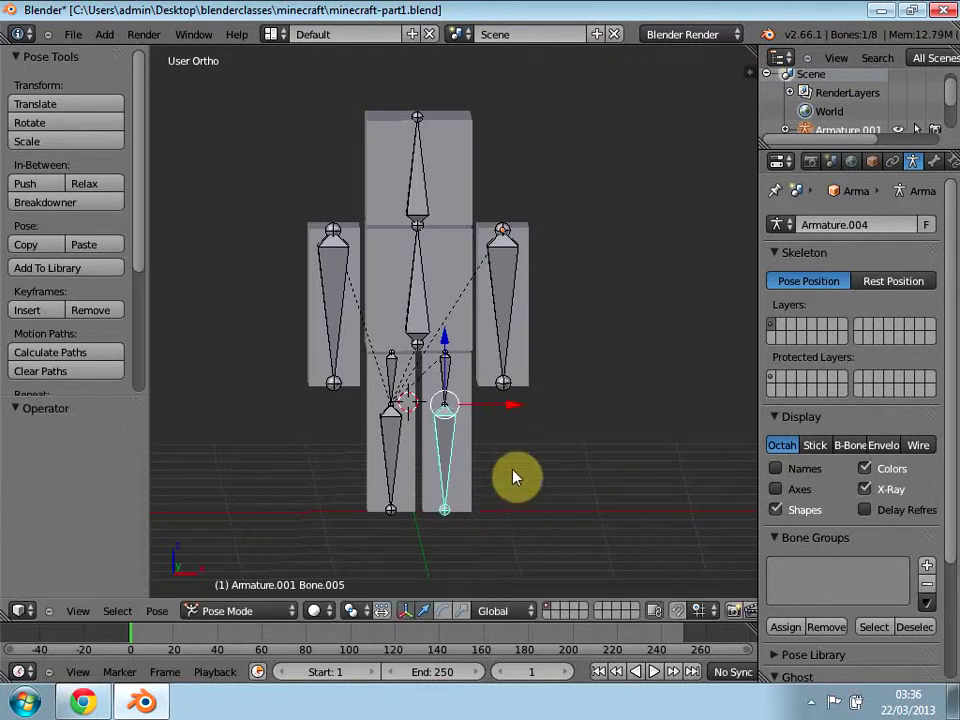
Step: Try rotating the +X upper-leg bone inward about the hip, and cancel the rotation
{"action": "right_click", "coordinate": [447, 362]}
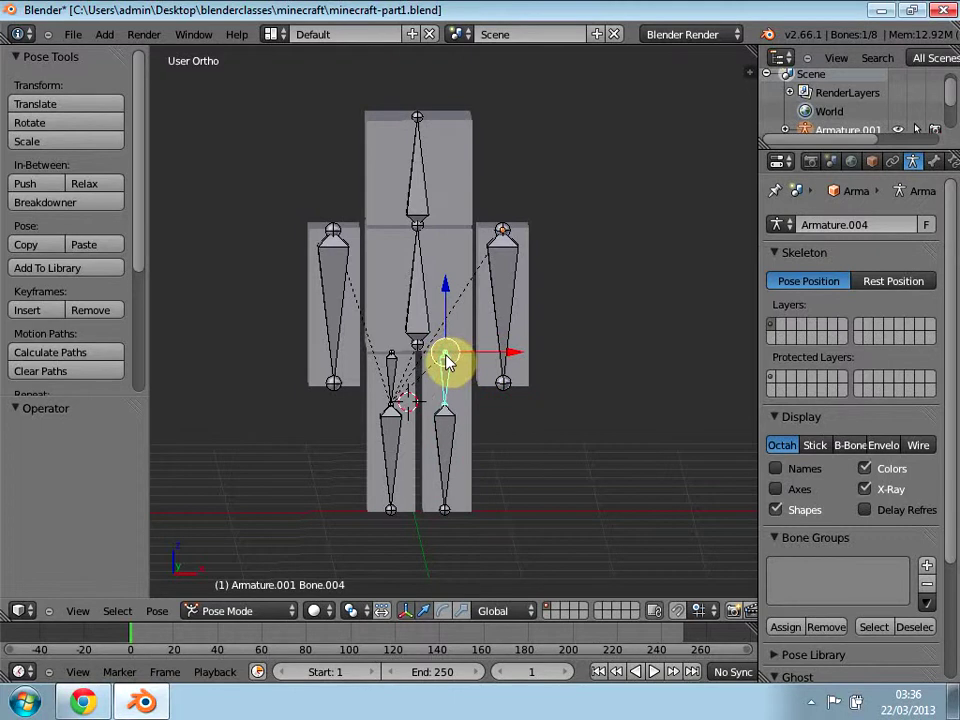
{"action": "key", "text": "g"}
{"action": "key", "text": "r"}
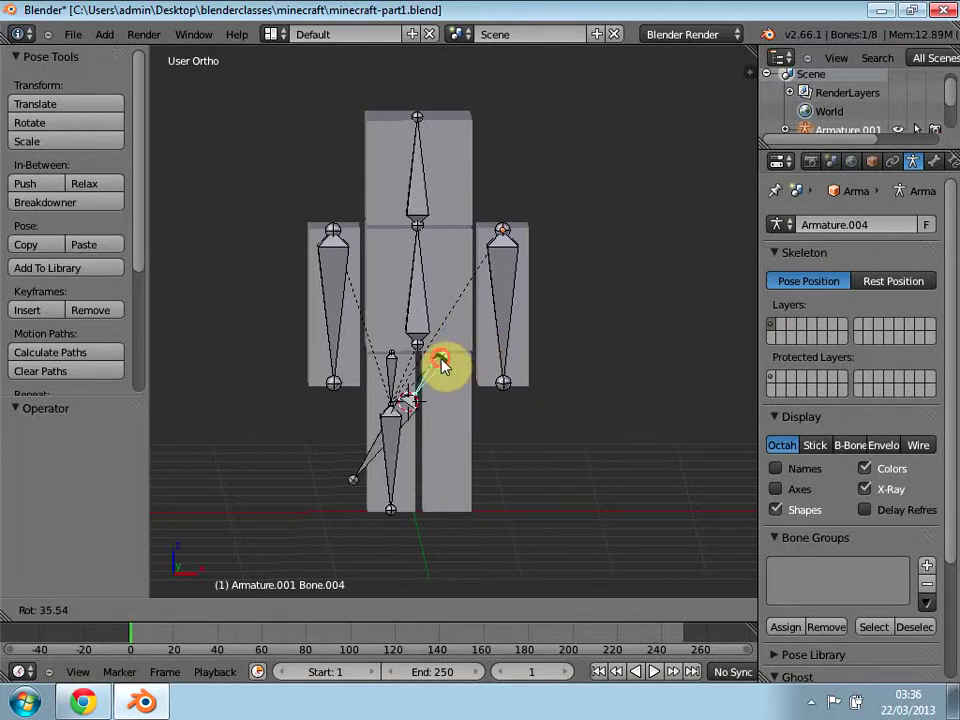
{"action": "key", "text": "Escape"}
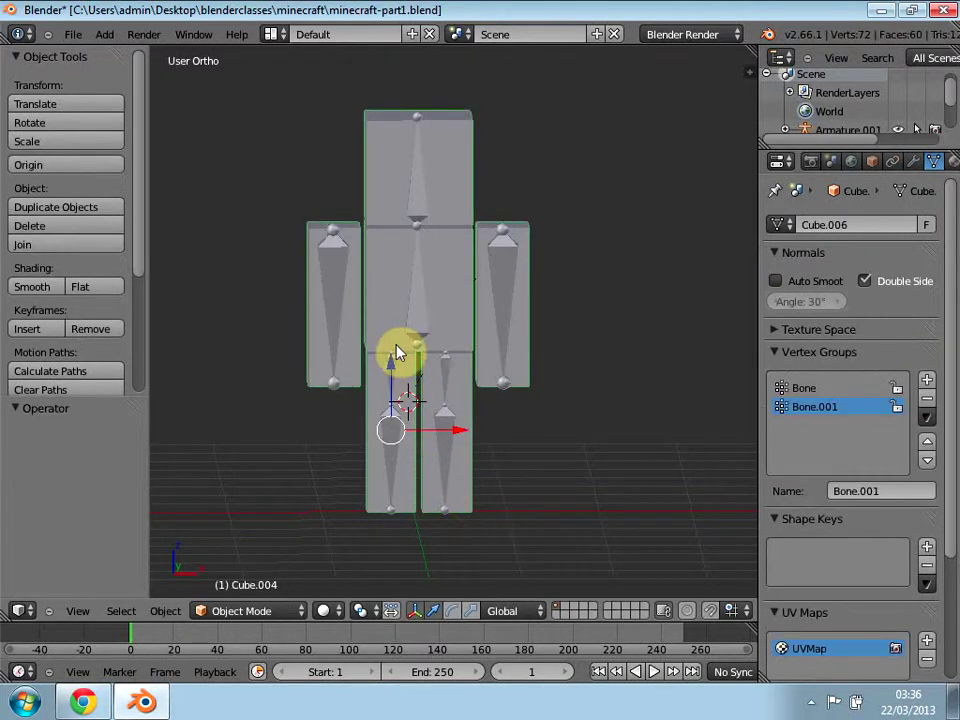
Step: With the character mesh selected, activate the torso bone and parent the mesh to the armature with automatic weights
{"action": "right_click", "coordinate": [420, 328]}
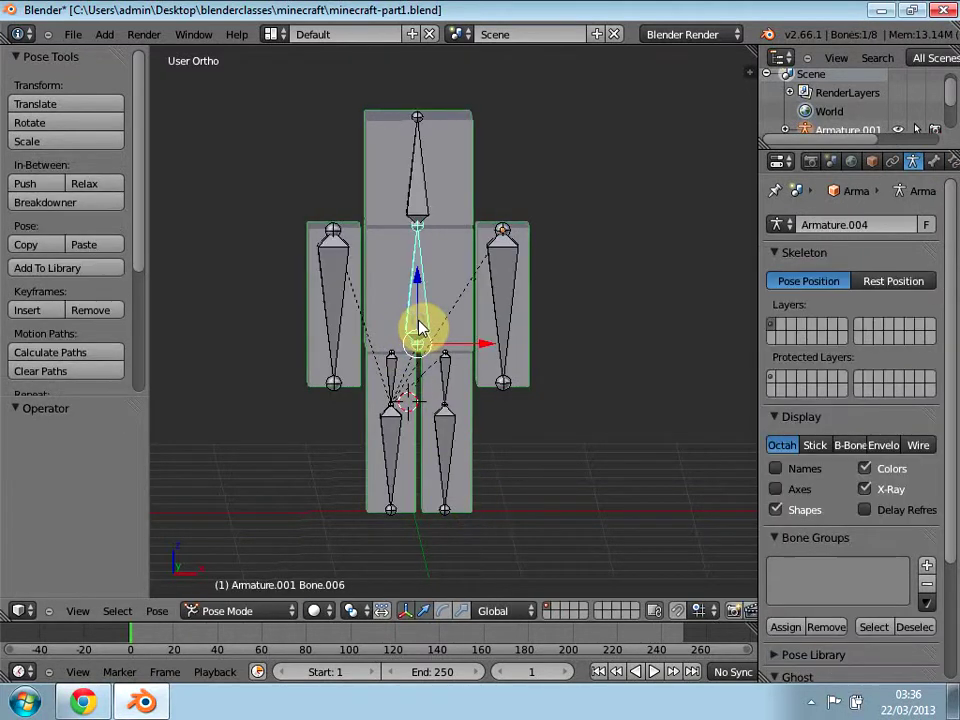
{"action": "key", "text": "ctrl+p"}
{"action": "left_click", "coordinate": [497, 369]}
Step: Try swinging the +X lower-leg bone outward about the knee, and undo the change
{"action": "right_click", "coordinate": [448, 514]}
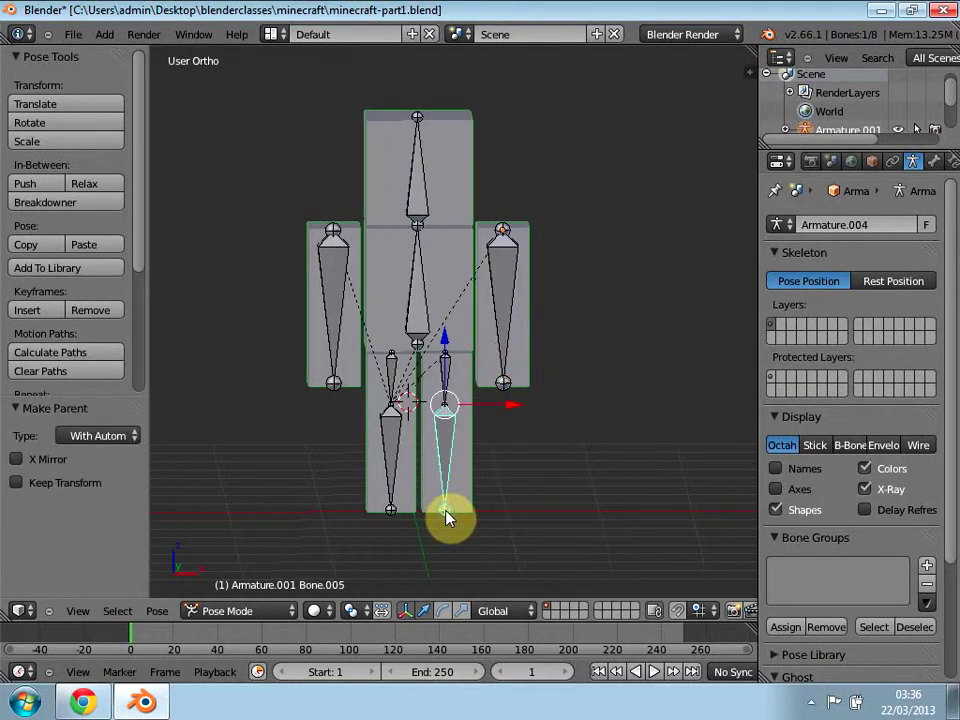
{"action": "key", "text": "r"}
{"action": "left_click", "coordinate": [463, 509]}
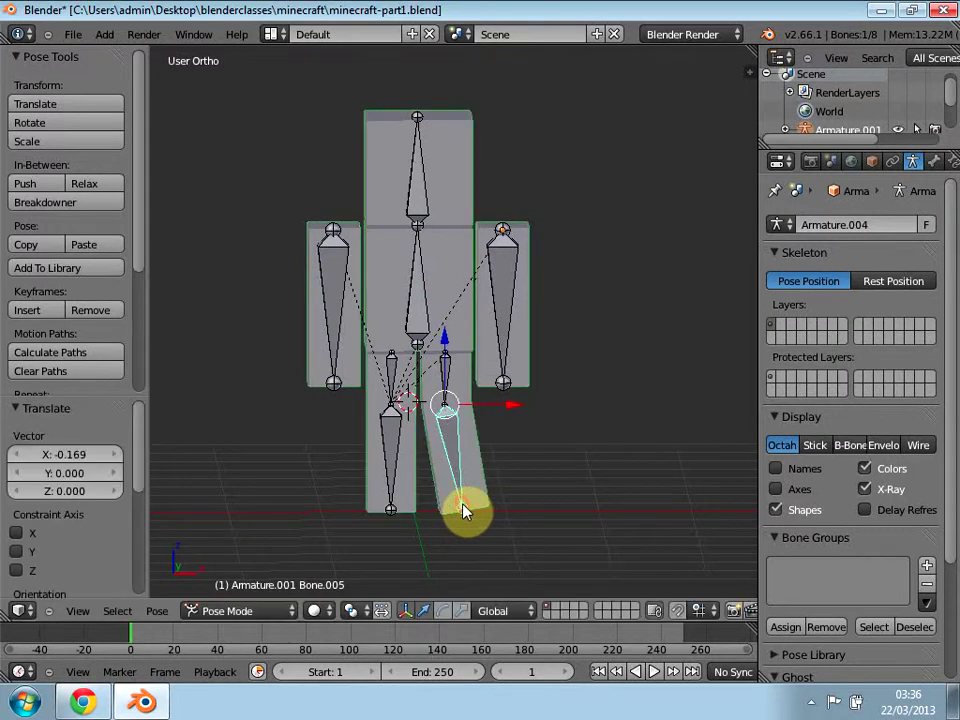
{"action": "key", "text": "ctrl+z"}
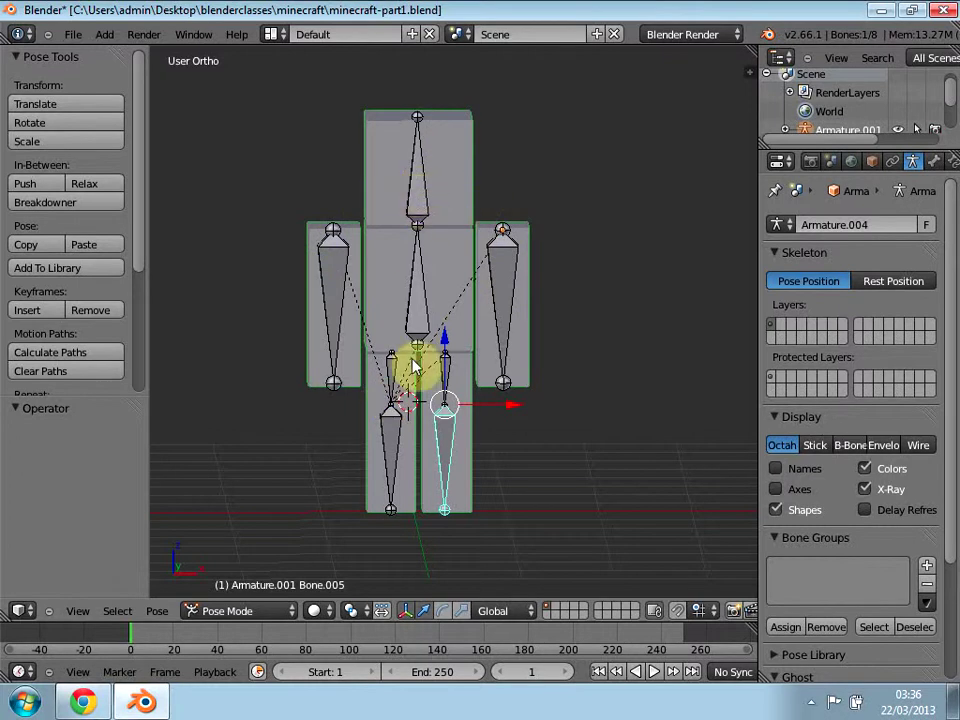
Step: Try rotating the -X lower-leg bone freely with trackball rotation, cancel it, and try moving the bone
{"action": "right_click", "coordinate": [370, 178]}
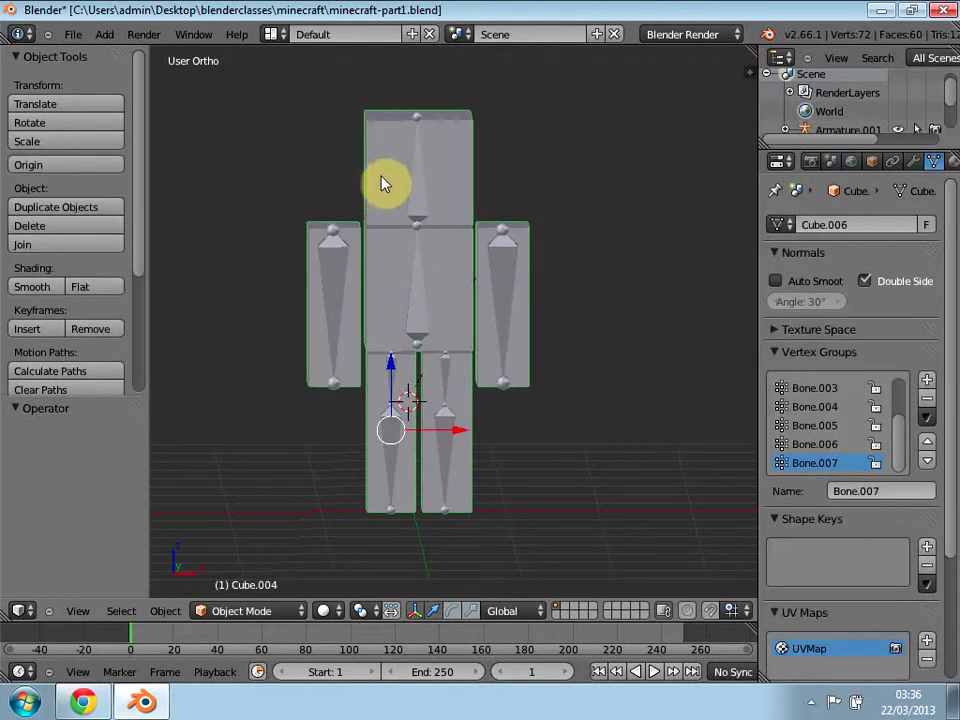
{"action": "right_click", "coordinate": [411, 208]}
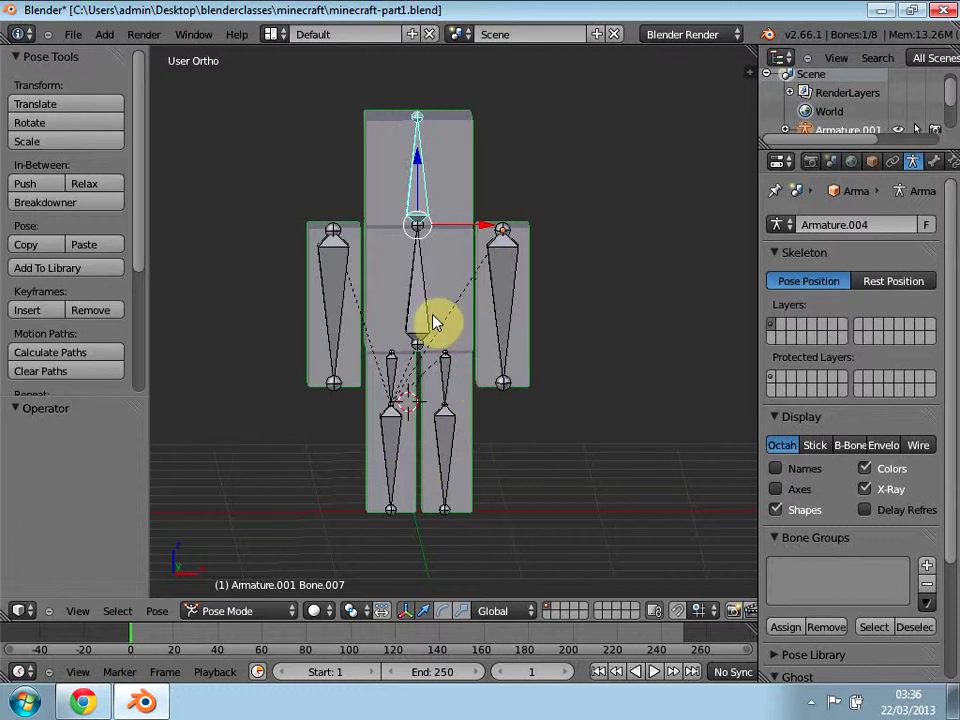
{"action": "right_click", "coordinate": [393, 512]}
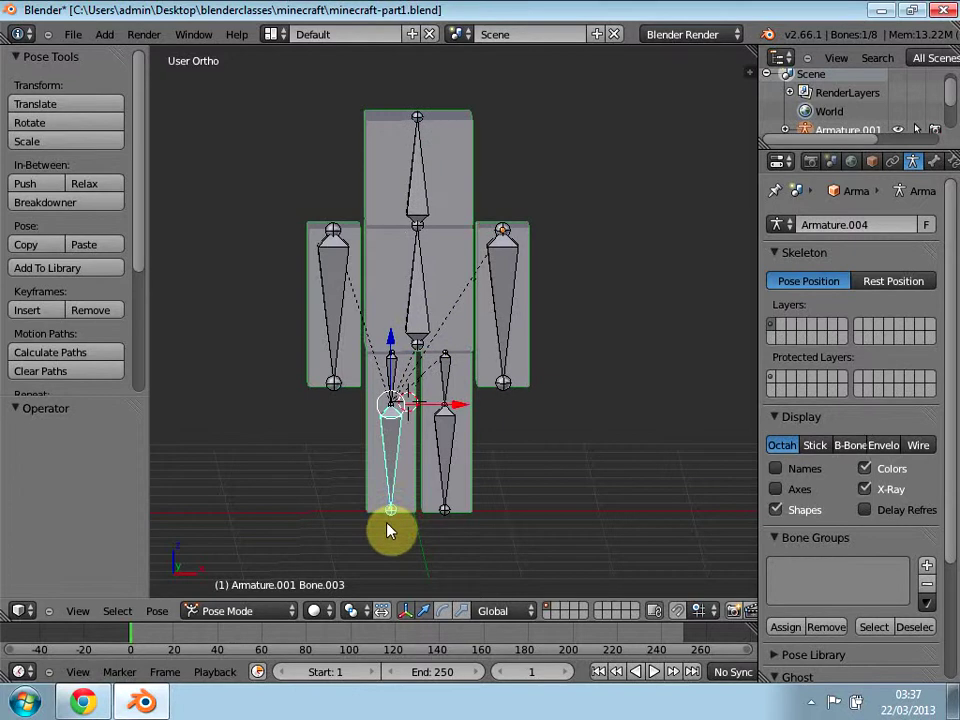
{"action": "key", "text": "r"}
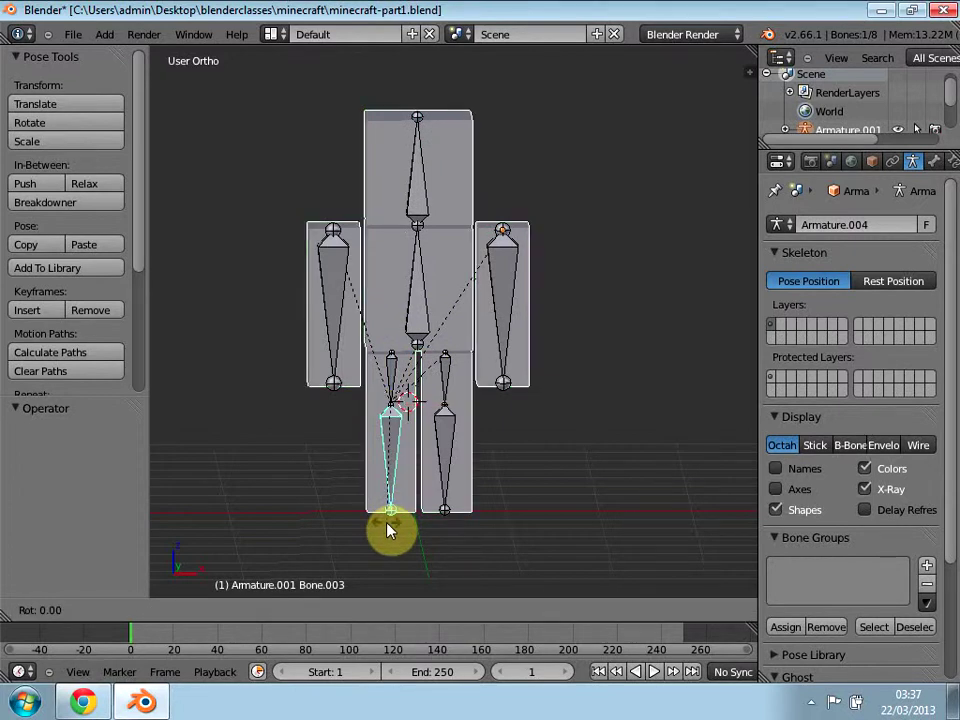
{"action": "key", "text": "r"}
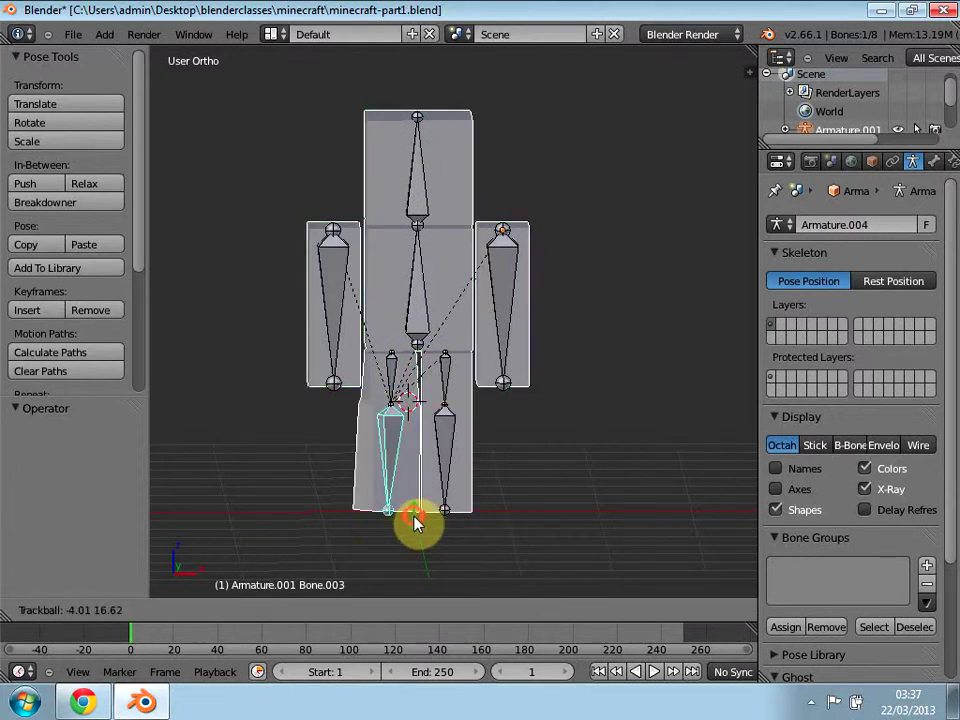
{"action": "key", "text": "Escape"}
{"action": "key", "text": "r"}
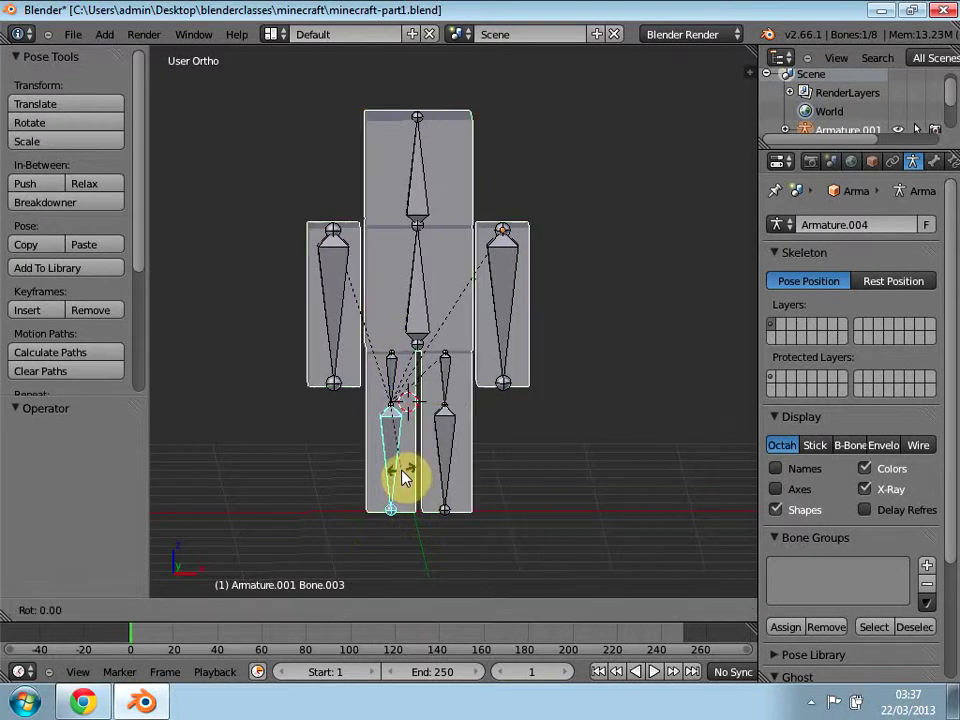
{"action": "key", "text": "g"}
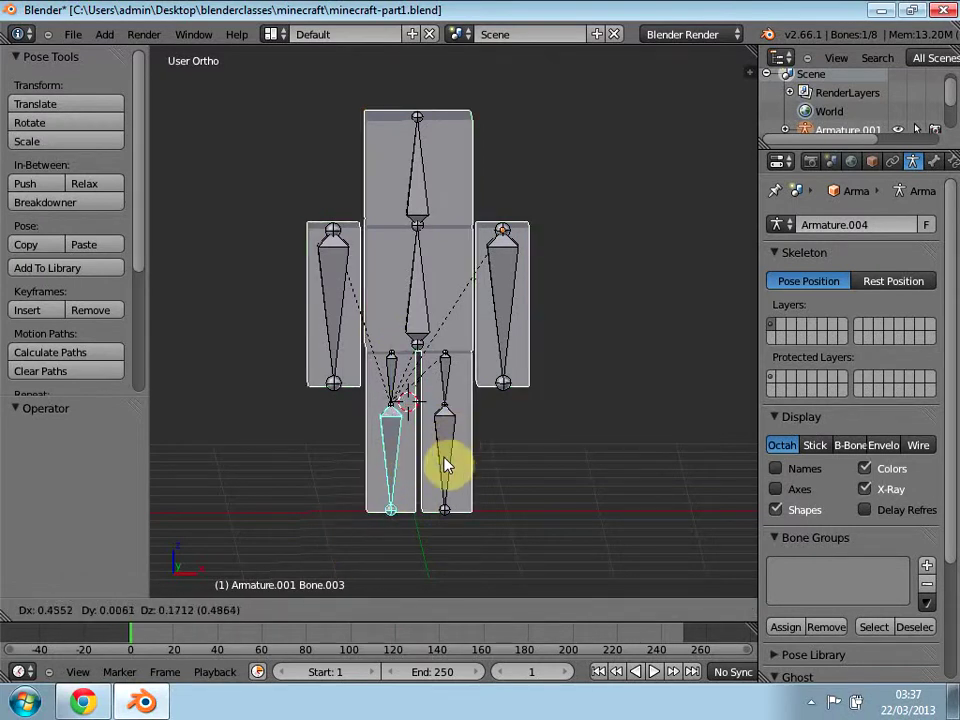
{"action": "left_click", "coordinate": [455, 445]}
Step: Try rotating the -X arm bone outward about 20 degrees at the shoulder, and clear its rotation
{"action": "right_click", "coordinate": [510, 348]}
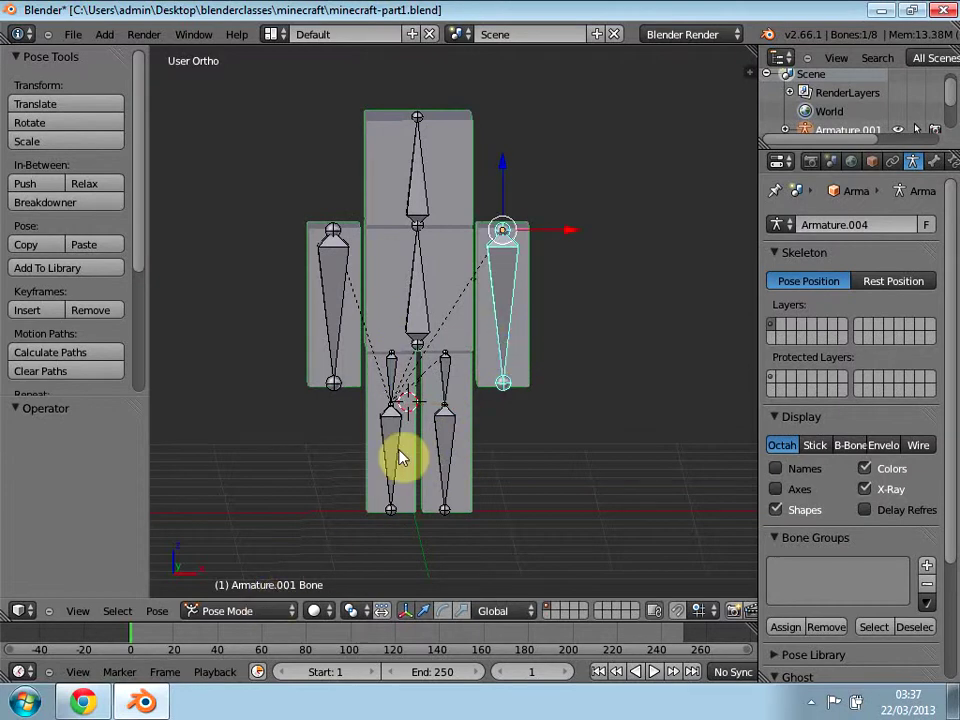
{"action": "right_click", "coordinate": [341, 395]}
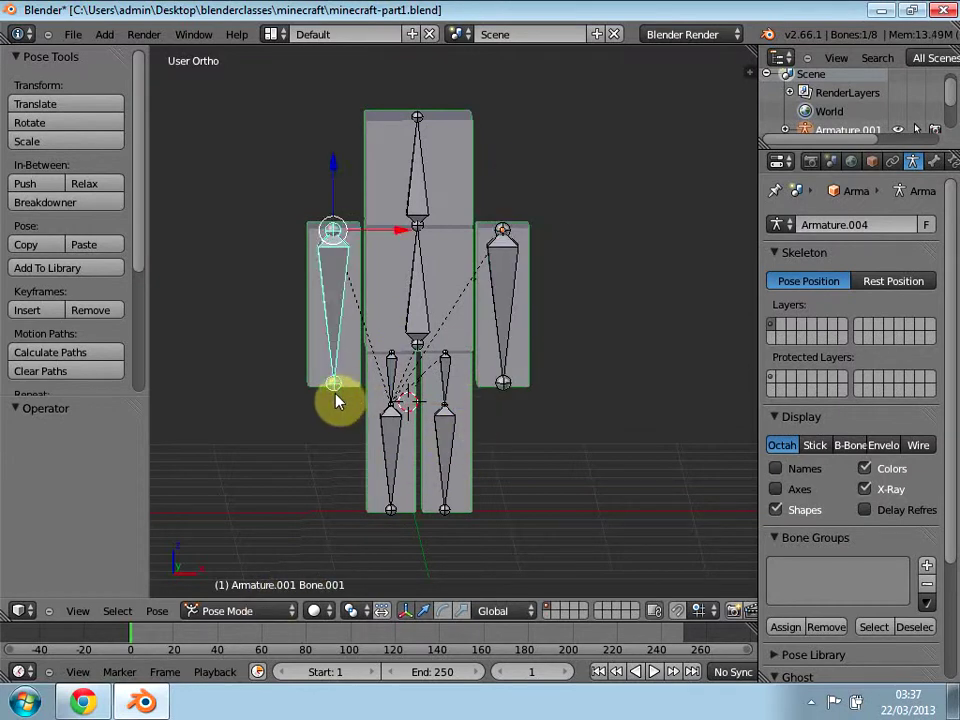
{"action": "key", "text": "g"}
{"action": "left_click", "coordinate": [312, 398]}
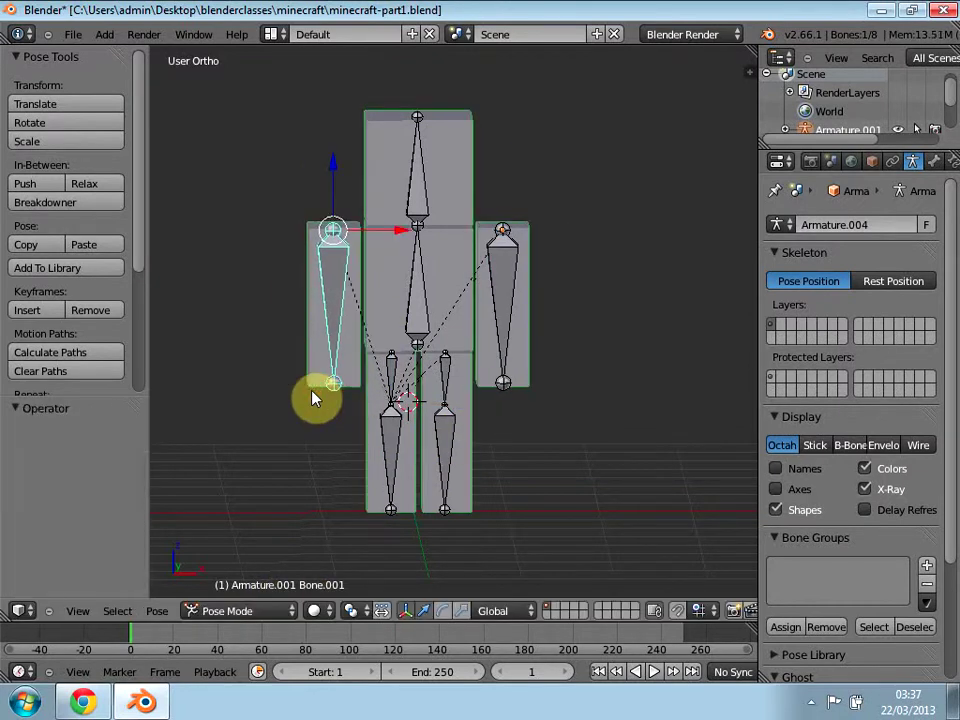
{"action": "key", "text": "r"}
{"action": "left_click", "coordinate": [261, 378]}
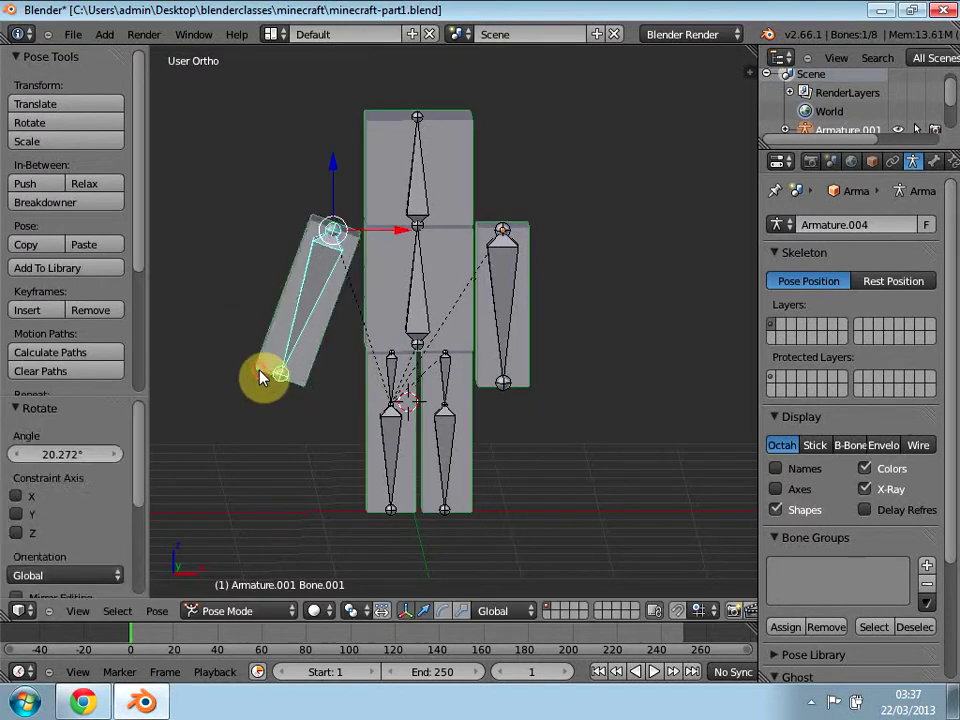
{"action": "key", "text": "alt+r"}
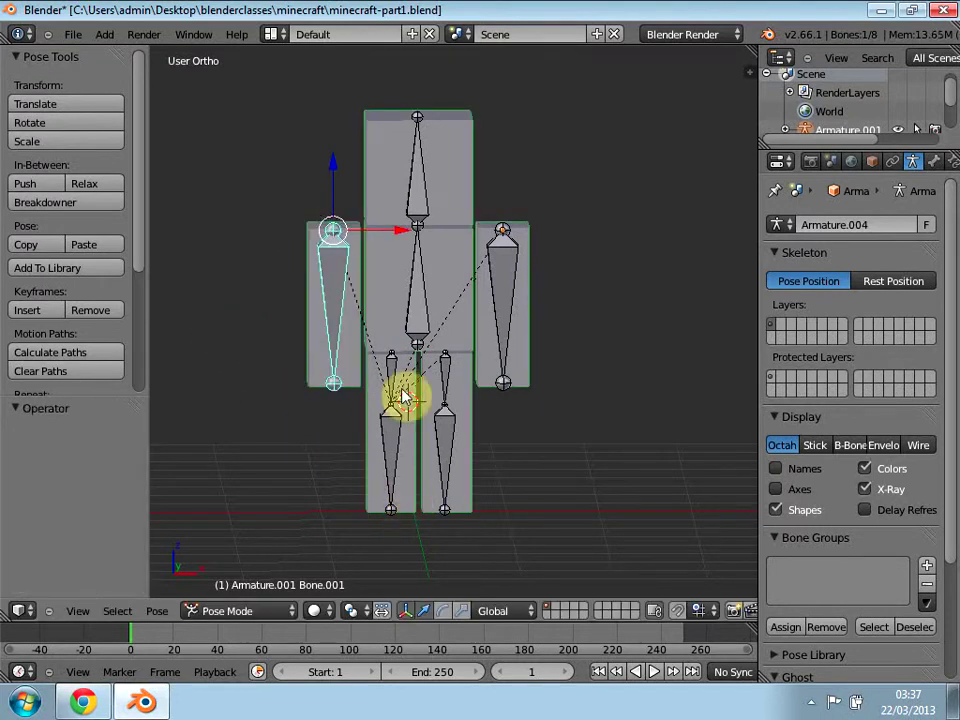
Step: Try tilting the head bone freely with trackball rotation, and cancel the rotation
{"action": "right_click", "coordinate": [422, 124]}
{"action": "key", "text": "r"}
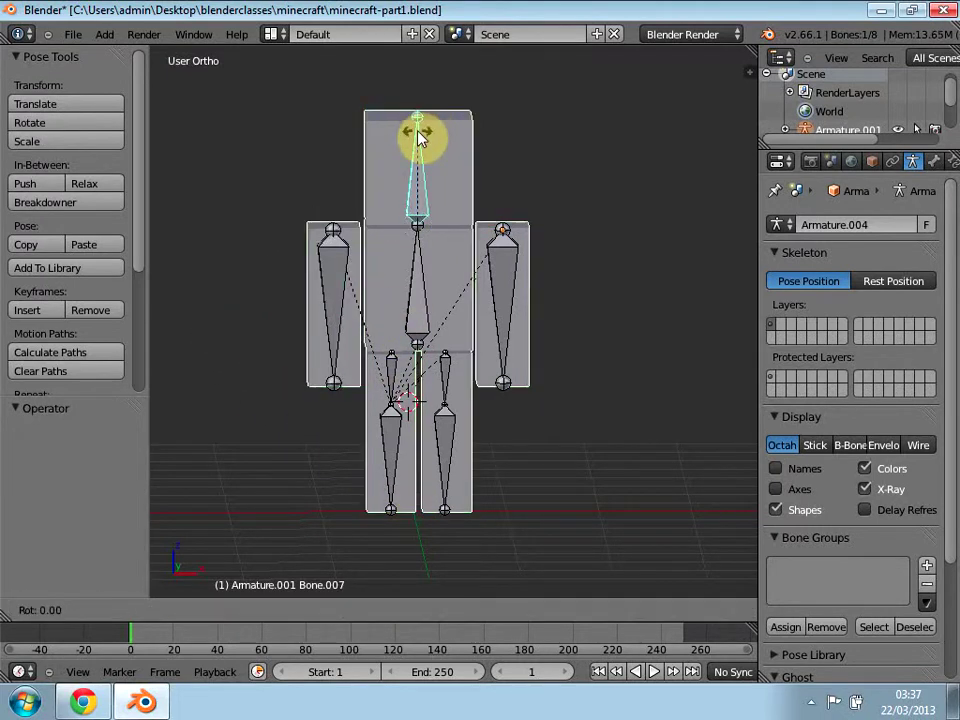
{"action": "key", "text": "r"}
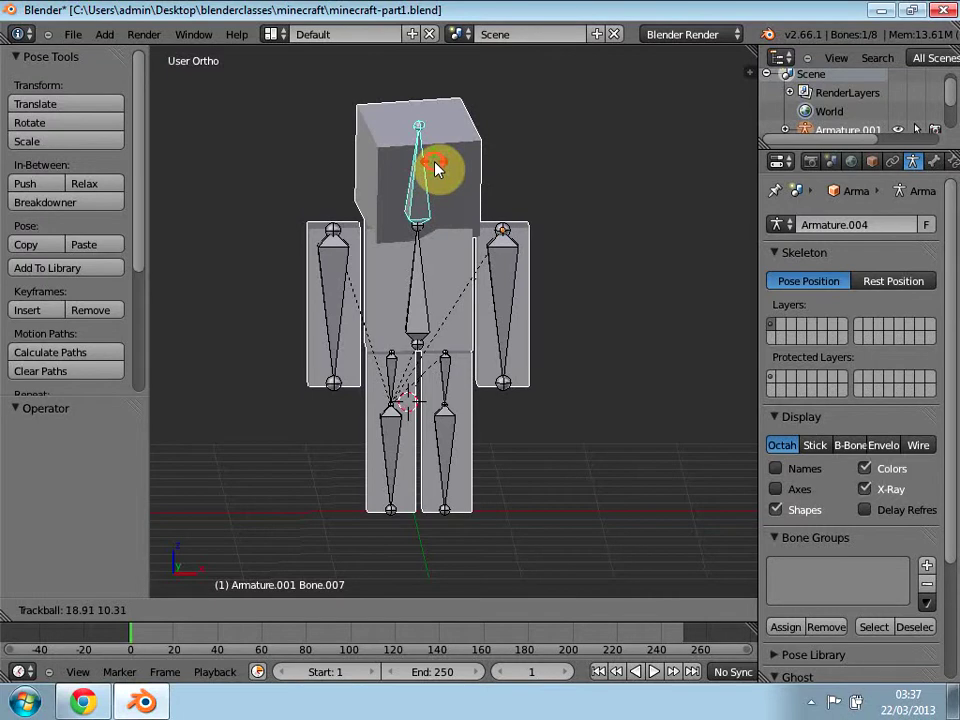
{"action": "key", "text": "Escape"}
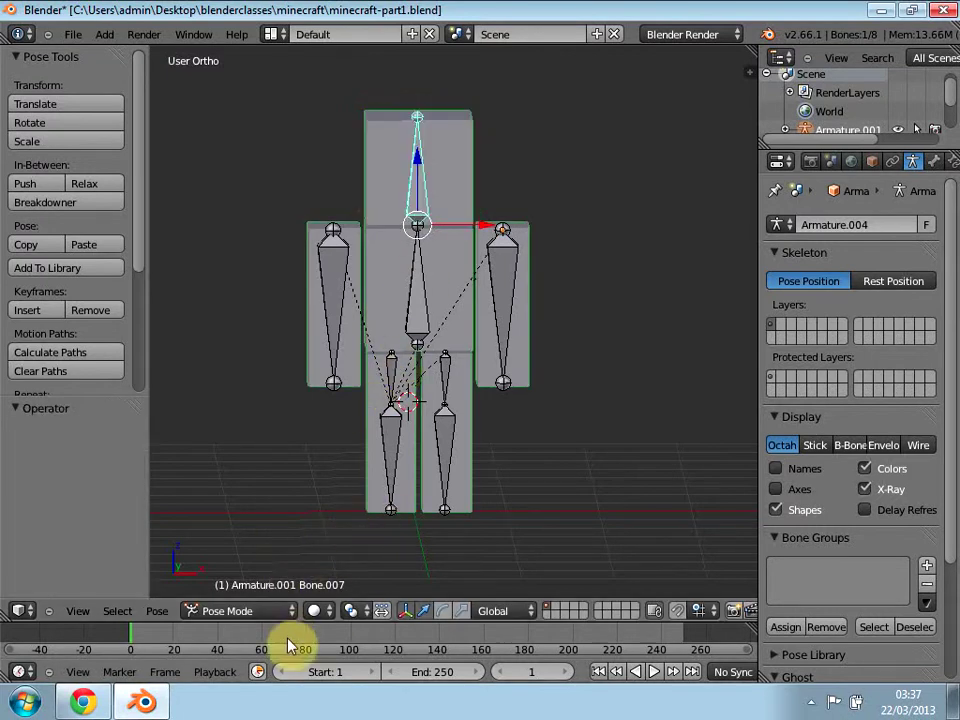
Step: Switch the armature to Object Mode, select the character mesh and display it in Texture Paint mode
{"action": "left_click", "coordinate": [250, 612]}
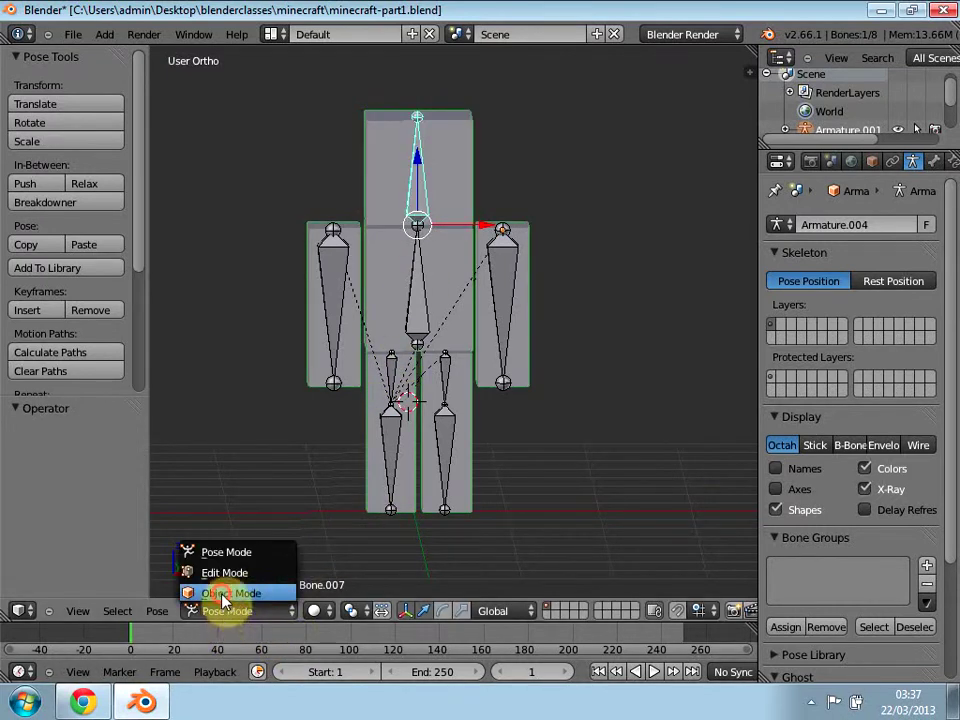
{"action": "left_click", "coordinate": [224, 593]}
{"action": "left_click", "coordinate": [218, 610]}
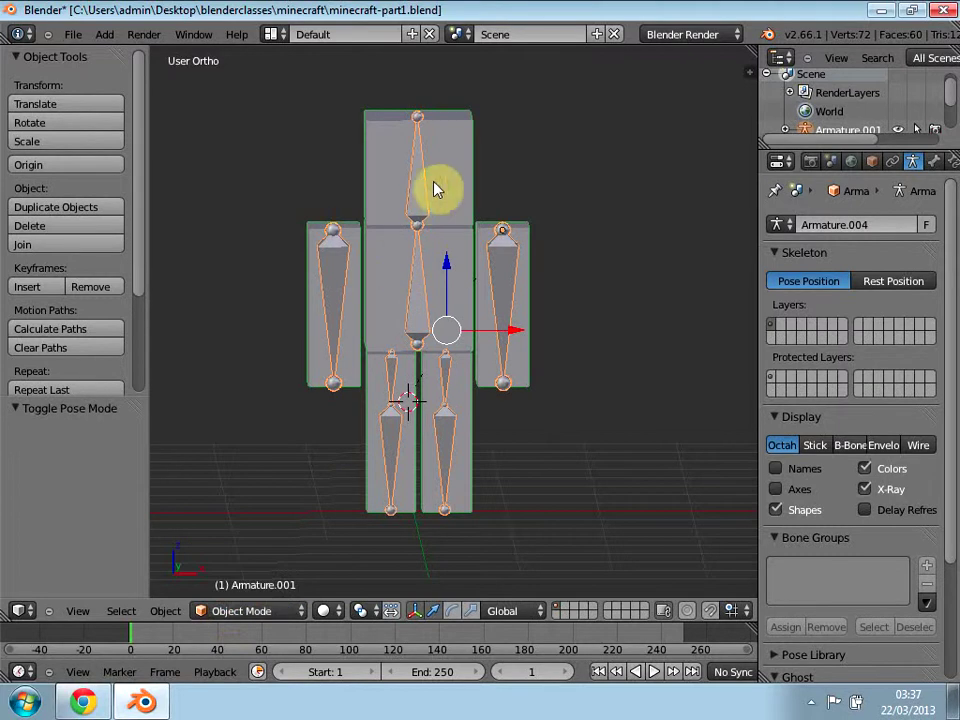
{"action": "right_click", "coordinate": [436, 186]}
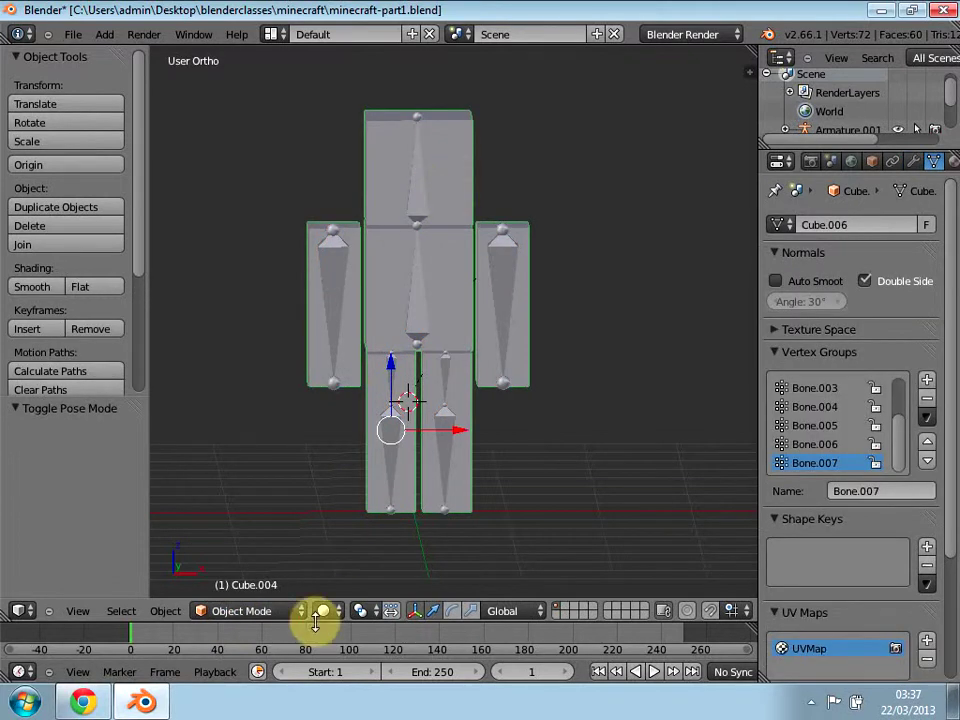
{"action": "left_click", "coordinate": [268, 611]}
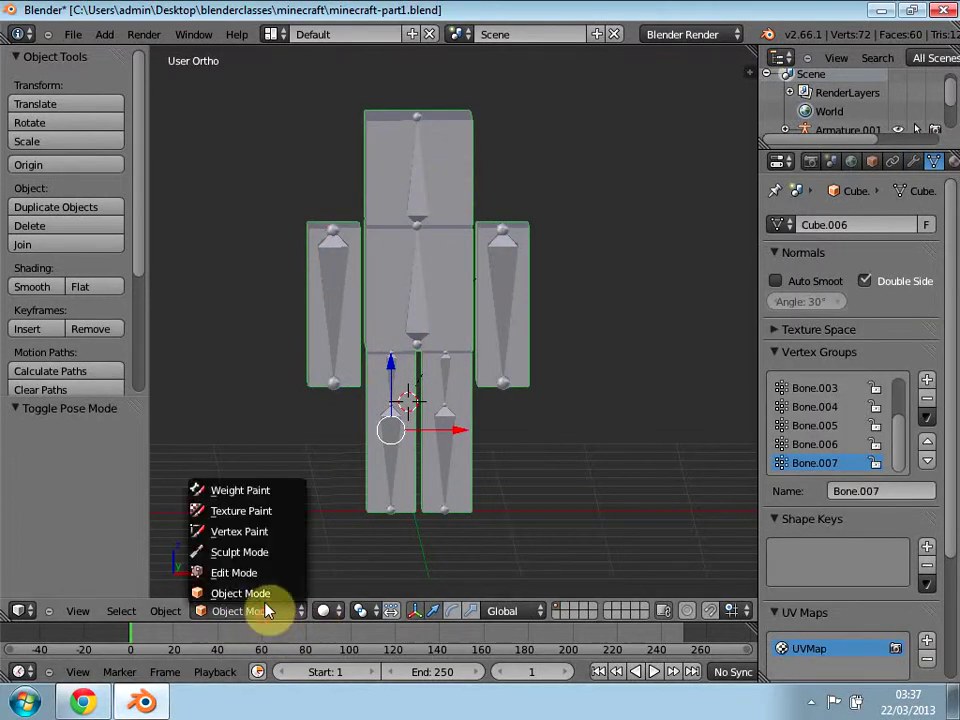
{"action": "left_click", "coordinate": [262, 512]}
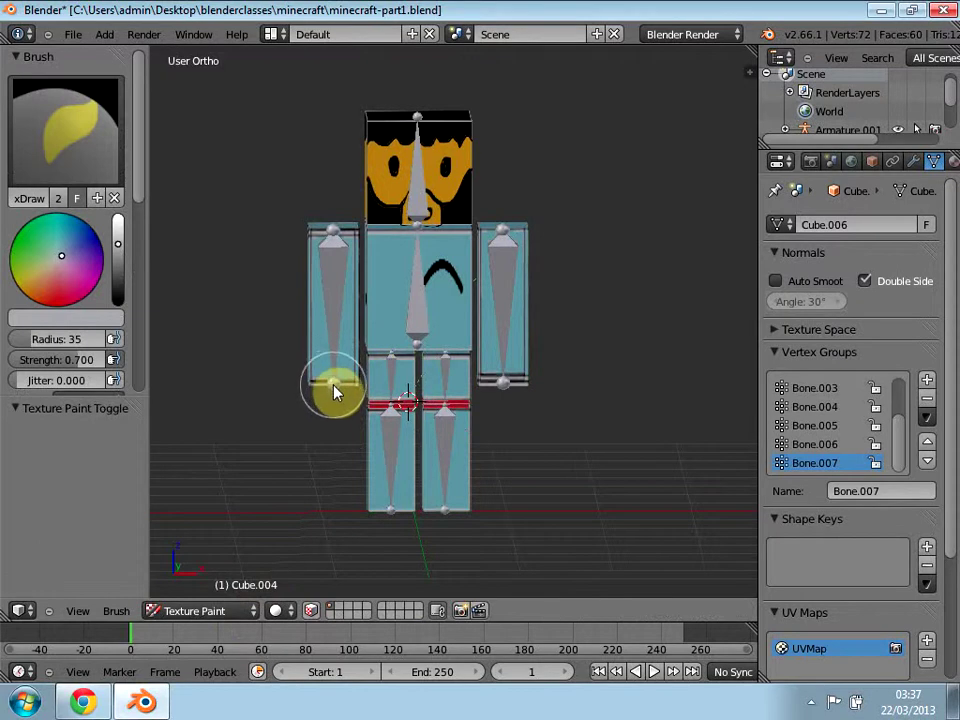
{"action": "key", "text": "s"}
{"action": "key", "text": "Tab"}
{"action": "key", "text": "Tab"}
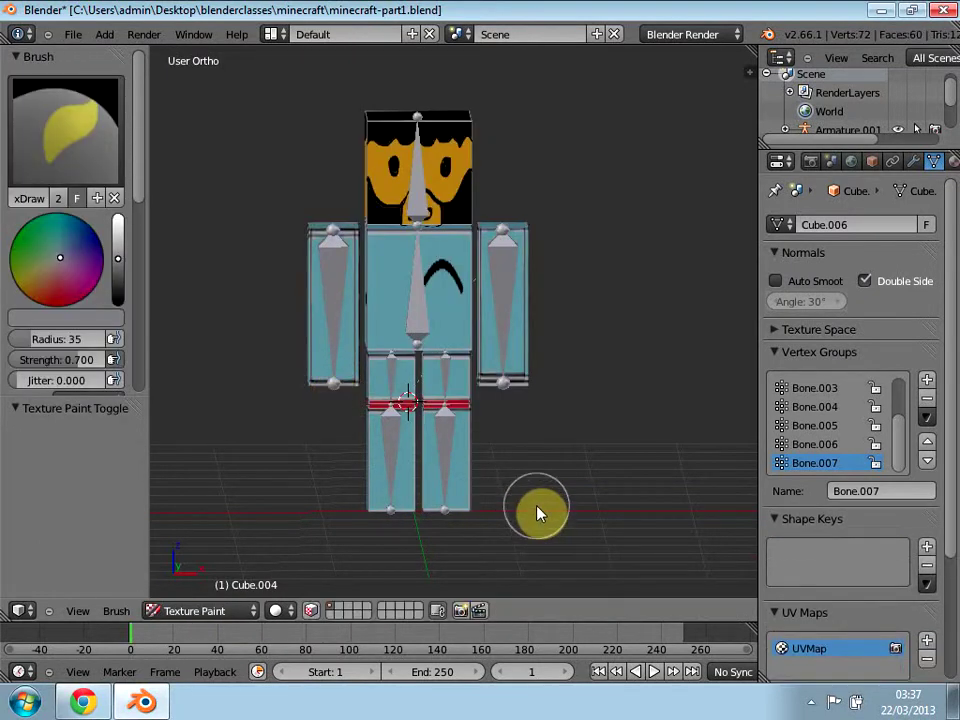
Step: Switch the character mesh to Edit Mode and set the render engine to Cycles Render
{"action": "left_click", "coordinate": [161, 610]}
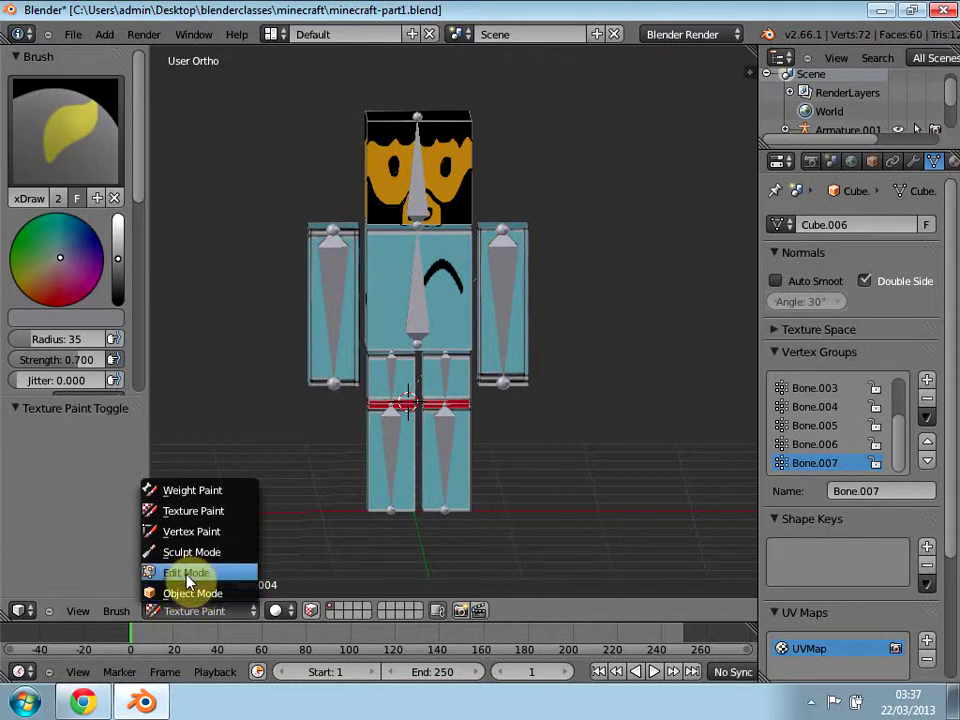
{"action": "left_click", "coordinate": [187, 575]}
{"action": "mouse_move", "coordinate": [471, 482]}
{"action": "middle_mouse_down"}
{"action": "mouse_move", "coordinate": [508, 476]}
{"action": "mouse_move", "coordinate": [555, 413]}
{"action": "mouse_move", "coordinate": [426, 491]}
{"action": "mouse_move", "coordinate": [403, 484]}
{"action": "mouse_move", "coordinate": [495, 467]}
{"action": "mouse_move", "coordinate": [539, 466]}
{"action": "mouse_move", "coordinate": [534, 489]}
{"action": "mouse_move", "coordinate": [572, 476]}
{"action": "middle_mouse_up"}
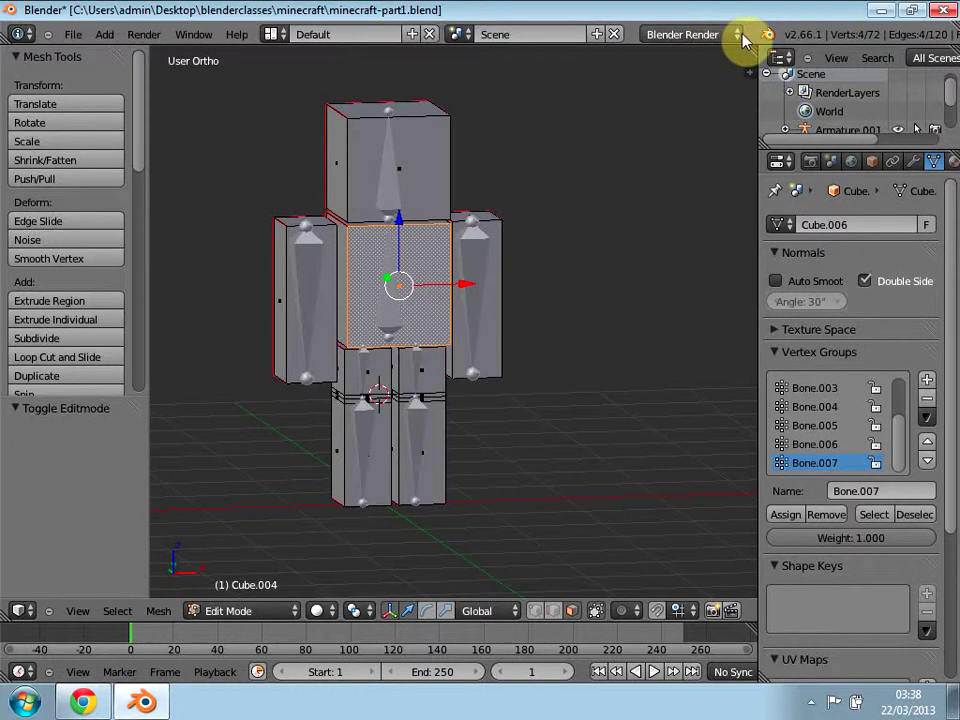
{"action": "left_click", "coordinate": [686, 36]}
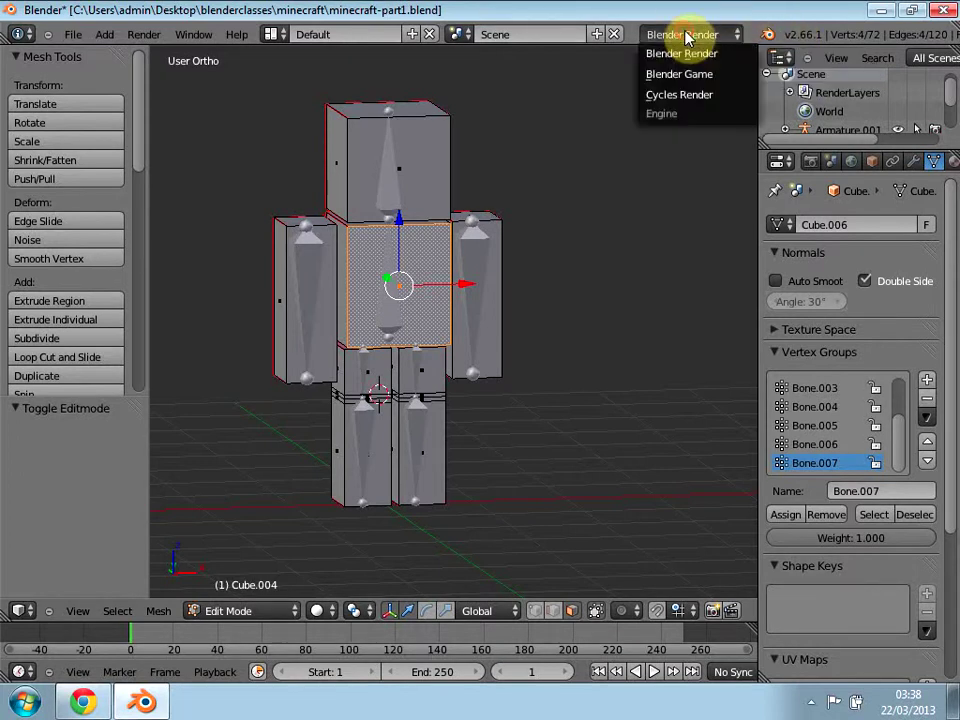
{"action": "left_click", "coordinate": [694, 95]}
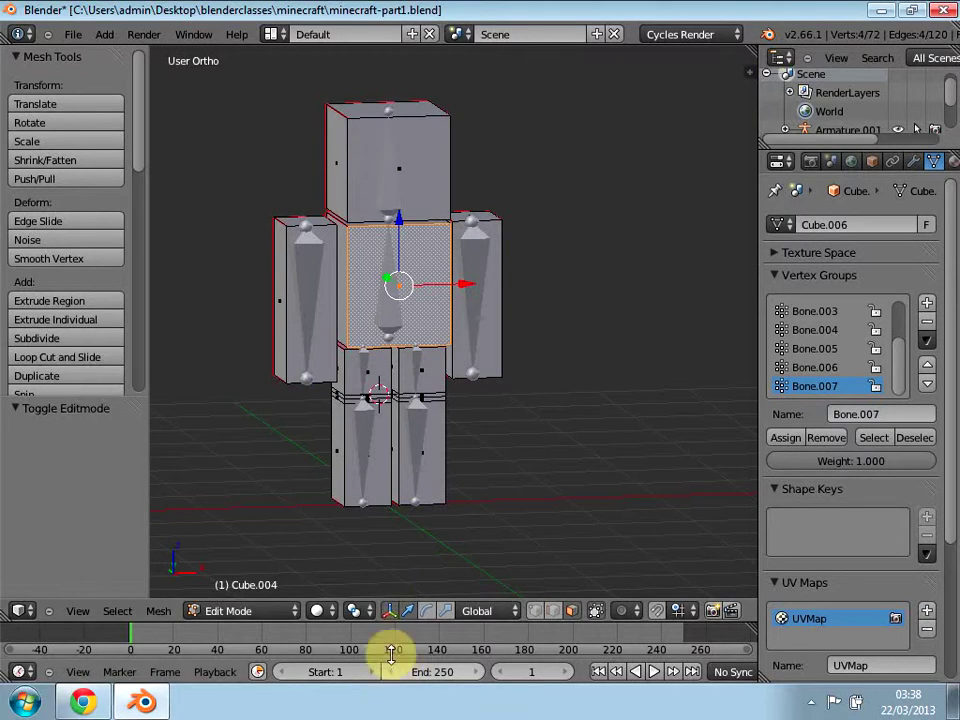
Step: Enlarge the timeline area by raising its border with the 3D view
{"action": "left_click_drag", "start_coordinate": [381, 621], "coordinate": [393, 503]}
{"action": "scroll", "coordinate": [553, 204], "scroll_direction": "up", "scroll_amount": 1}
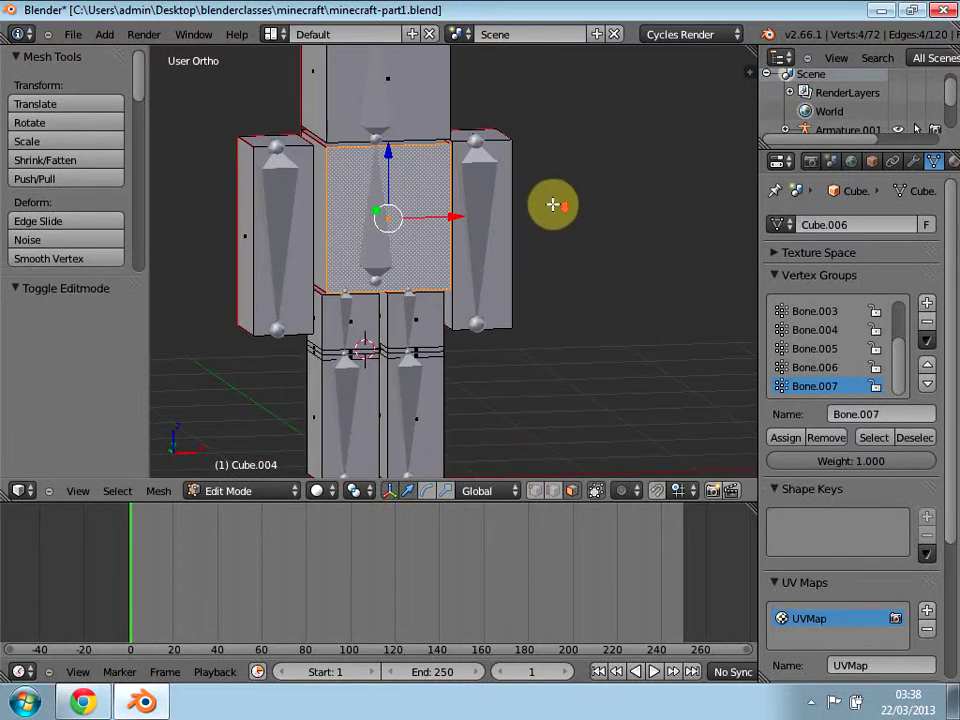
{"action": "scroll", "coordinate": [553, 204], "scroll_direction": "up", "scroll_amount": 2}
{"action": "scroll", "coordinate": [553, 204], "scroll_direction": "down", "scroll_amount": 2}
{"action": "scroll", "coordinate": [553, 204], "scroll_direction": "down", "scroll_amount": 2}
{"action": "scroll", "coordinate": [553, 204], "scroll_direction": "up", "scroll_amount": 2}
{"action": "scroll", "coordinate": [556, 225], "scroll_direction": "down", "scroll_amount": 3}
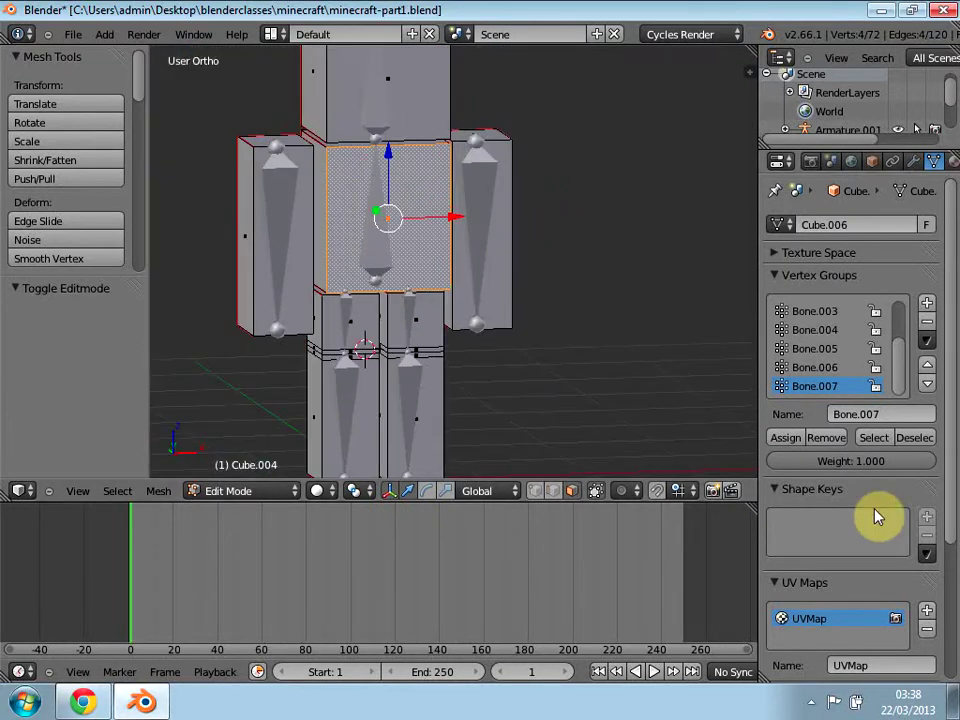
Step: Select the front face of the -X arm and the front face of the +X arm, one after the other
{"action": "right_click", "coordinate": [280, 220]}
{"action": "right_click", "coordinate": [482, 216]}
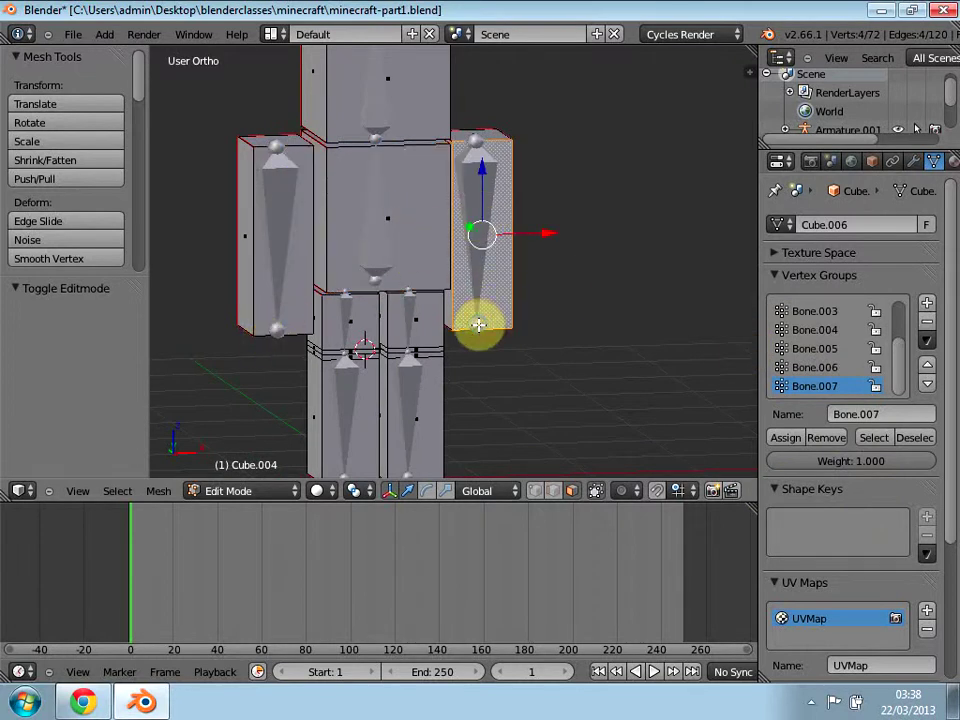
{"action": "scroll", "coordinate": [257, 315], "scroll_direction": "down", "scroll_amount": 4}
{"action": "mouse_move", "coordinate": [376, 251]}
{"action": "middle_mouse_down"}
{"action": "mouse_move", "coordinate": [364, 257]}
{"action": "mouse_move", "coordinate": [377, 264]}
{"action": "middle_mouse_up"}
Step: Try moving the whole mesh about 2 units along Y, away from the armature, and undo the move
{"action": "key", "text": "a"}
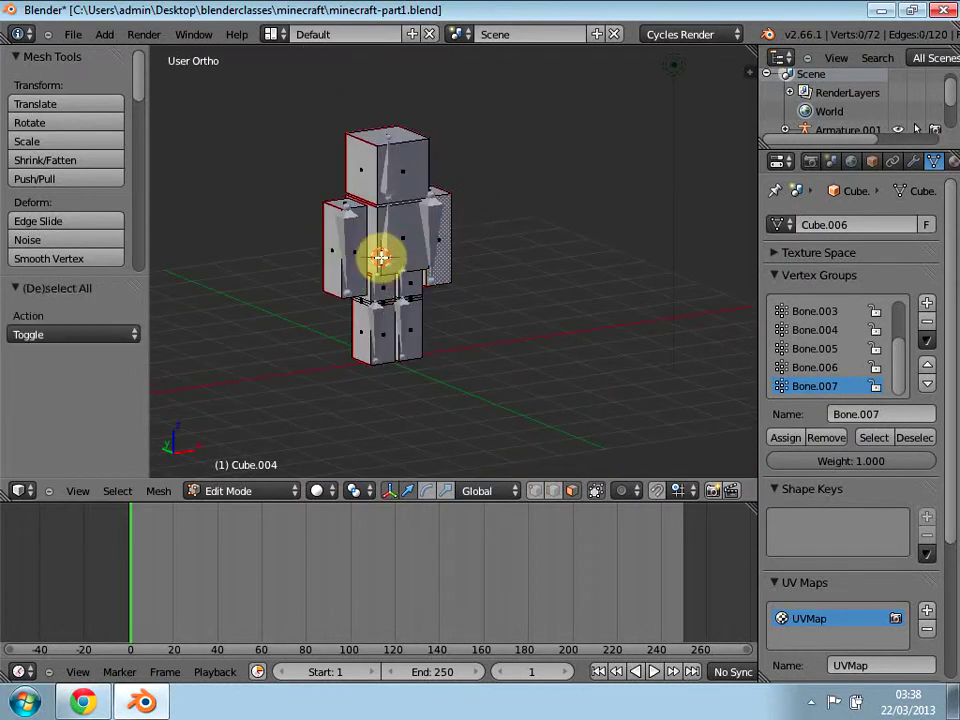
{"action": "key", "text": "a"}
{"action": "middle_click_drag", "start_coordinate": [298, 261], "coordinate": [377, 270]}
{"action": "left_click_drag", "start_coordinate": [293, 272], "coordinate": [188, 268]}
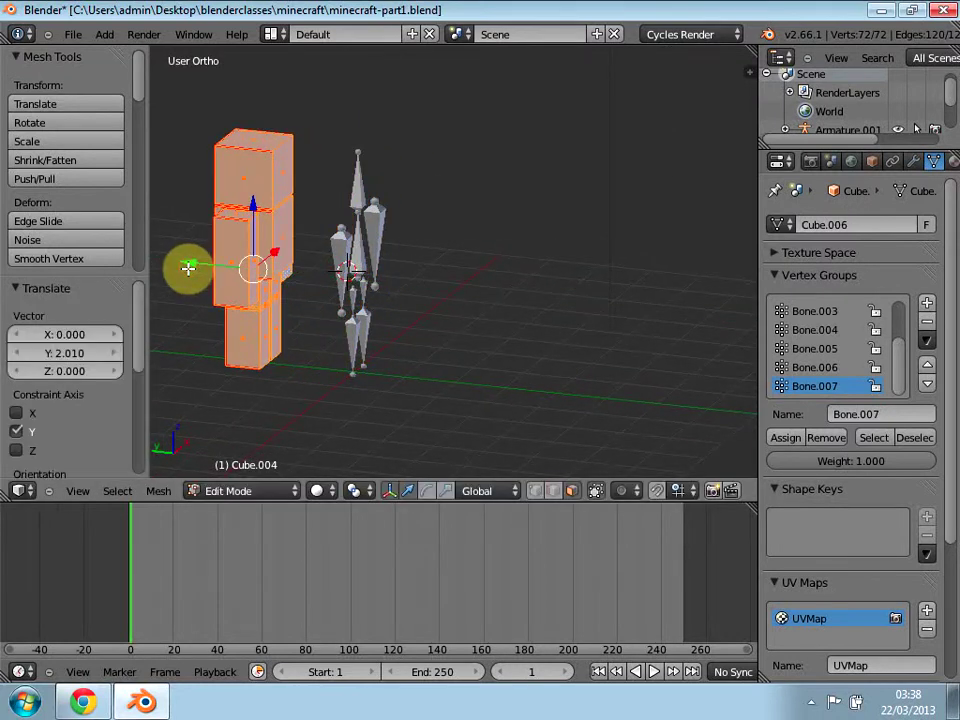
{"action": "key", "text": "ctrl+z"}
Step: Return the character mesh to Object Mode
{"action": "key", "text": "a"}
{"action": "key", "text": "a"}
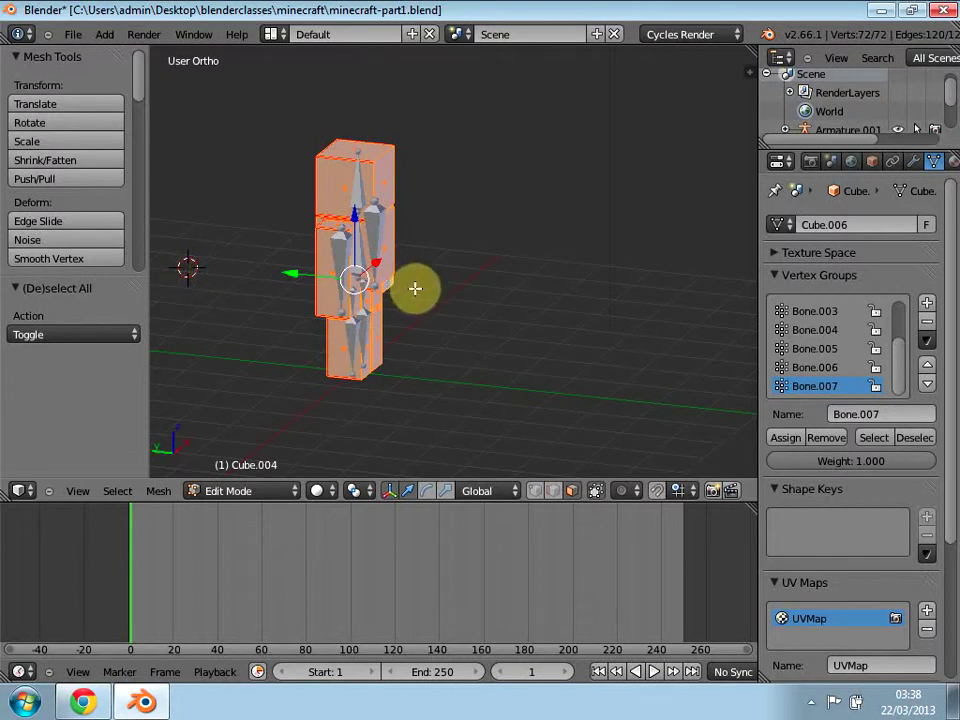
{"action": "key", "text": "Tab"}
{"action": "key", "text": "Tab"}
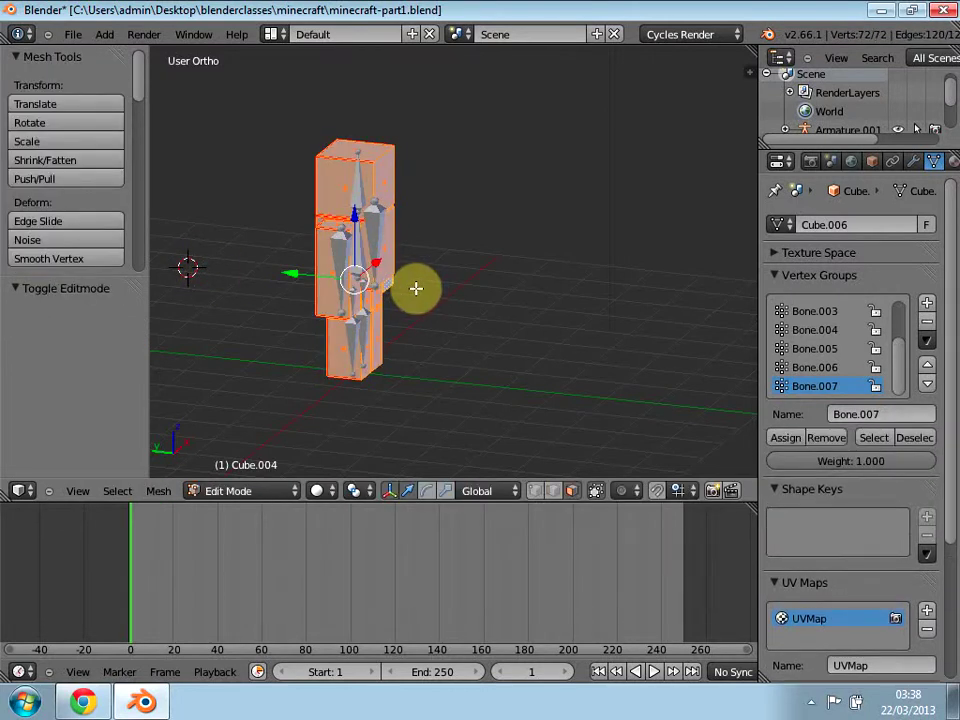
{"action": "middle_click_drag", "start_coordinate": [364, 317], "coordinate": [341, 345]}
{"action": "left_click", "coordinate": [238, 489]}
{"action": "left_click", "coordinate": [228, 472]}
Step: Select all objects, including the camera and lamp, and move them along Y by about 1.5 units and again by about 3.7 units
{"action": "key", "text": "a"}
{"action": "key", "text": "a"}
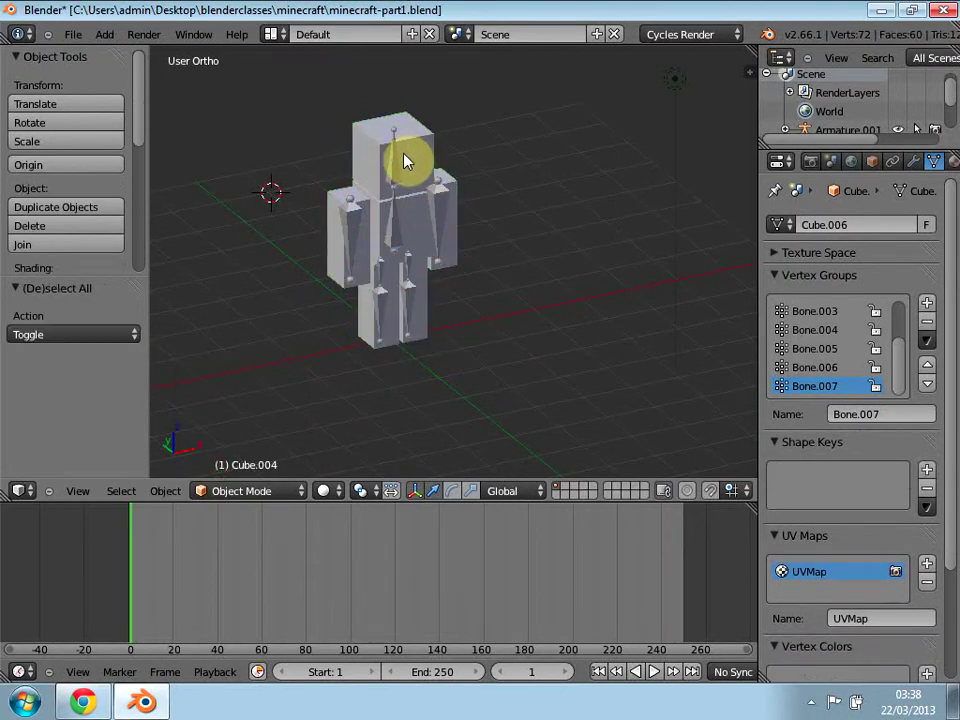
{"action": "key", "text": "ctrl+j"}
{"action": "middle_click_drag", "start_coordinate": [371, 358], "coordinate": [484, 184]}
{"action": "left_click_drag", "start_coordinate": [541, 118], "coordinate": [431, 197]}
{"action": "scroll", "coordinate": [432, 197], "scroll_direction": "down", "scroll_amount": 2}
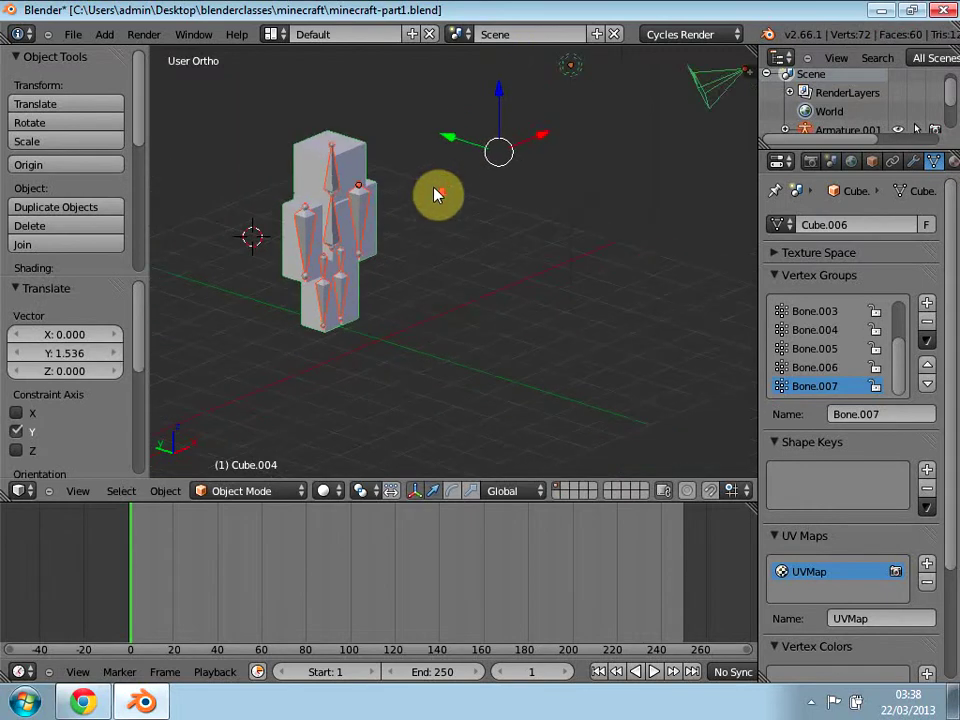
{"action": "left_click_drag", "start_coordinate": [446, 139], "coordinate": [319, 103]}
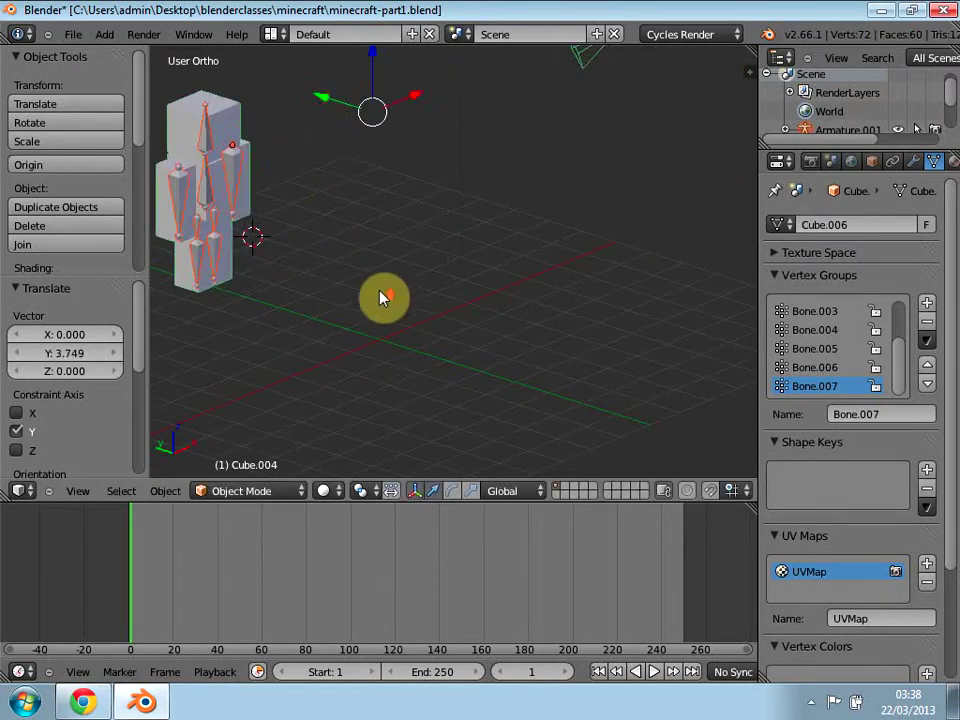
{"action": "scroll", "coordinate": [381, 298], "scroll_direction": "up", "scroll_amount": 1}
{"action": "scroll", "coordinate": [381, 300], "scroll_direction": "down", "scroll_amount": 3}
{"action": "middle_click_drag", "start_coordinate": [354, 317], "coordinate": [313, 325]}
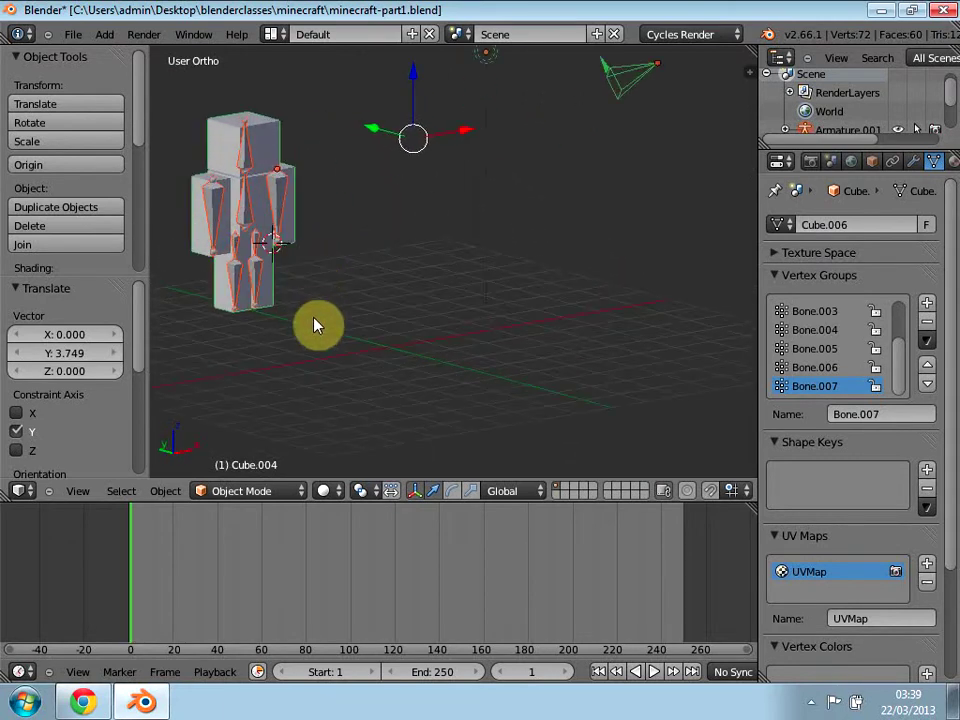
Step: Select only the armature and switch it to Pose Mode
{"action": "right_click", "coordinate": [234, 316]}
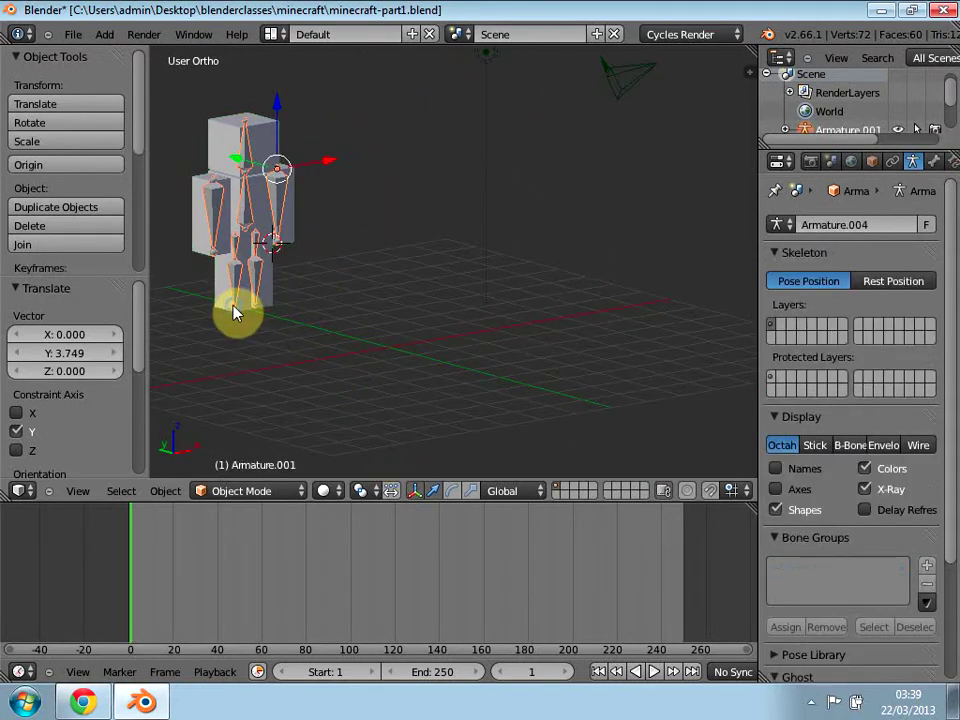
{"action": "left_click", "coordinate": [250, 491]}
{"action": "left_click", "coordinate": [234, 438]}
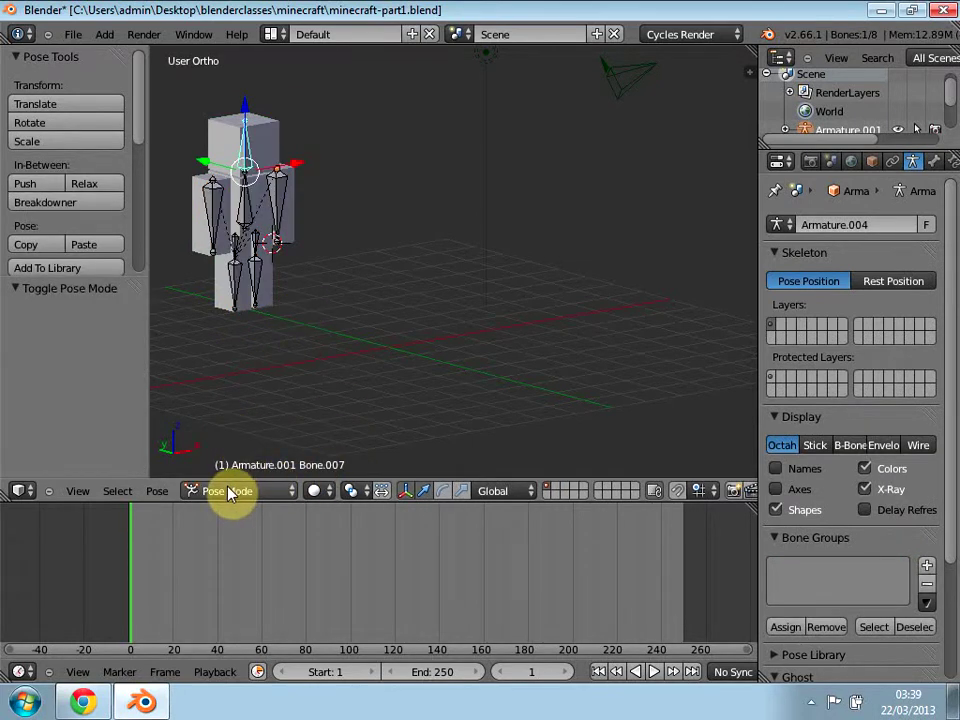
Step: Try moving the -X arm bone and rotating it outward about 4 degrees, undoing each change
{"action": "right_click", "coordinate": [213, 258]}
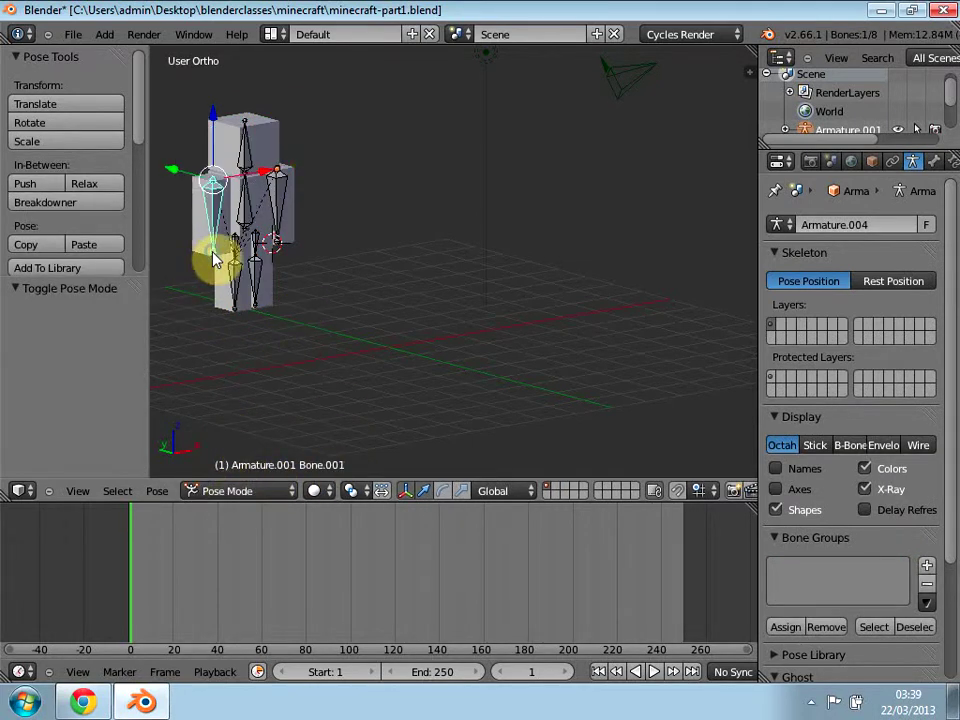
{"action": "key", "text": "g"}
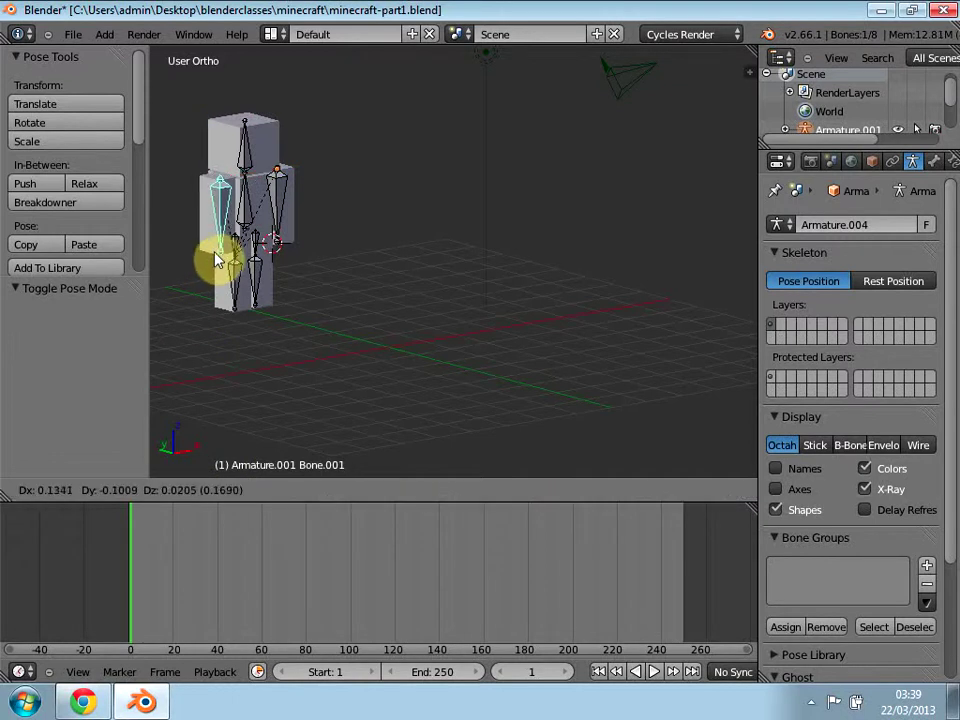
{"action": "left_click", "coordinate": [213, 258]}
{"action": "key", "text": "ctrl+z"}
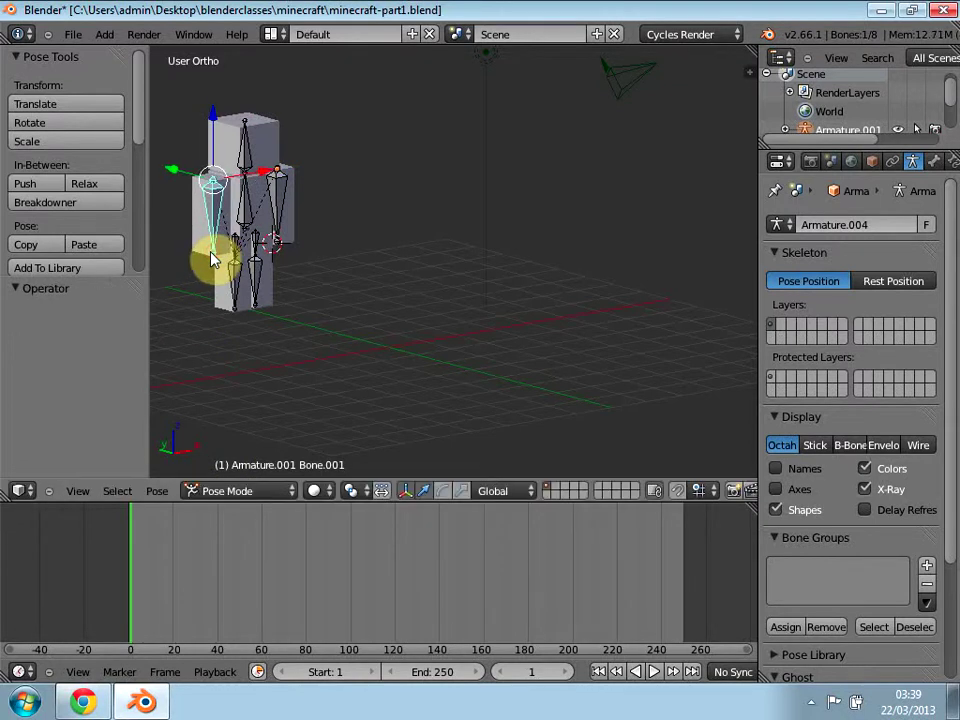
{"action": "key", "text": "r"}
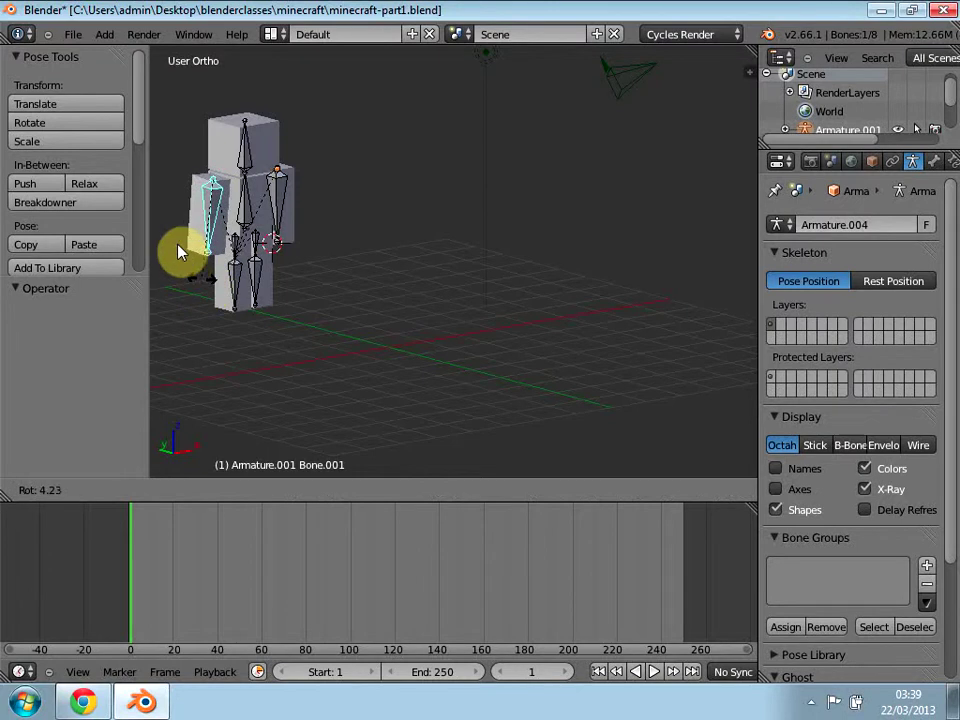
{"action": "left_click", "coordinate": [179, 250]}
{"action": "key", "text": "ctrl+z"}
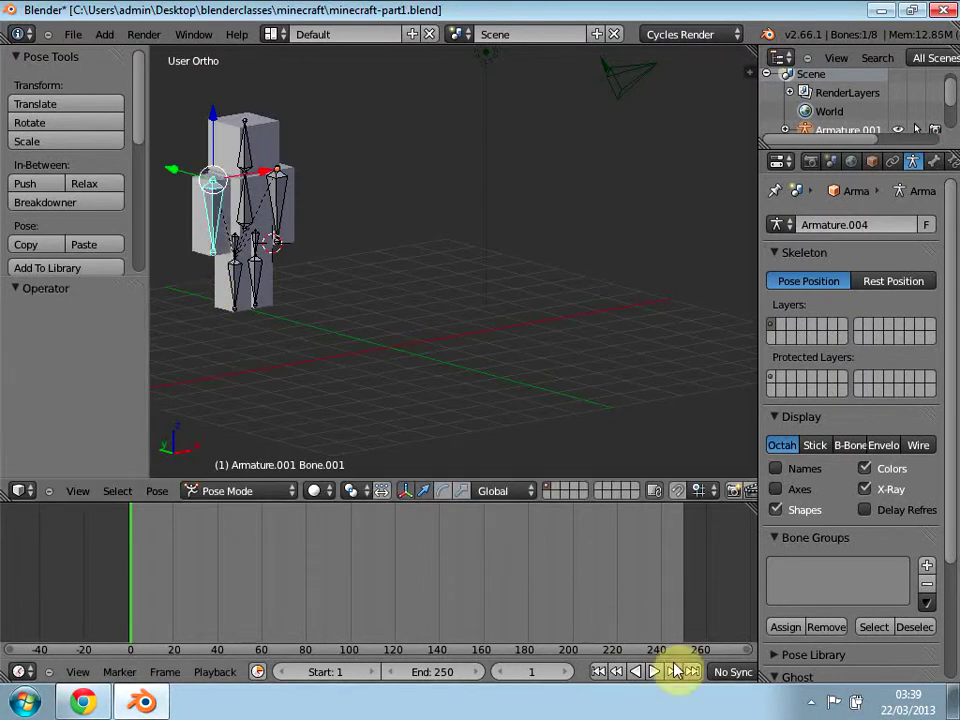
Step: Turn on automatic keyframe recording for the animation timeline
{"action": "scroll", "coordinate": [716, 680], "scroll_direction": "down", "scroll_amount": 1}
{"action": "scroll", "coordinate": [716, 678], "scroll_direction": "down", "scroll_amount": 12}
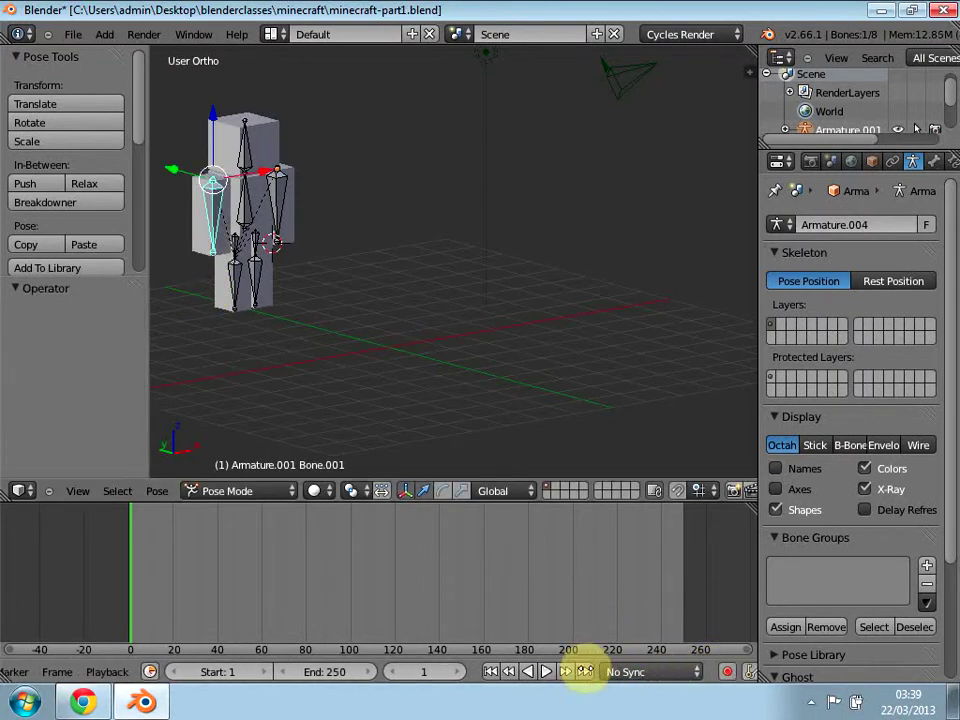
{"action": "scroll", "coordinate": [437, 660], "scroll_direction": "down", "scroll_amount": 2}
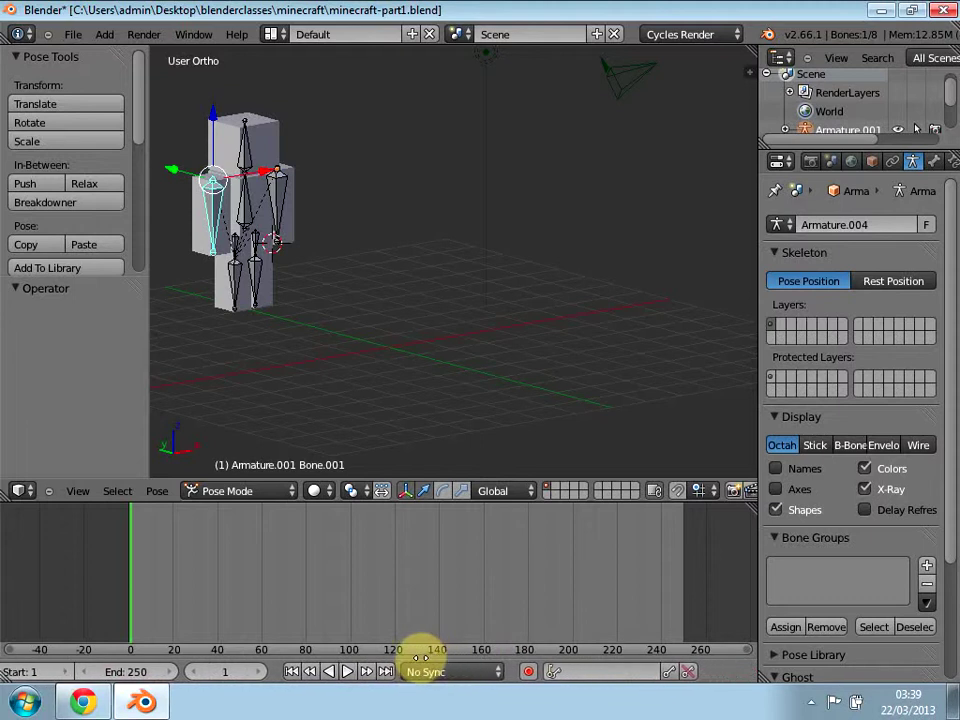
{"action": "scroll", "coordinate": [407, 649], "scroll_direction": "down", "scroll_amount": 1}
{"action": "left_click", "coordinate": [528, 672]}
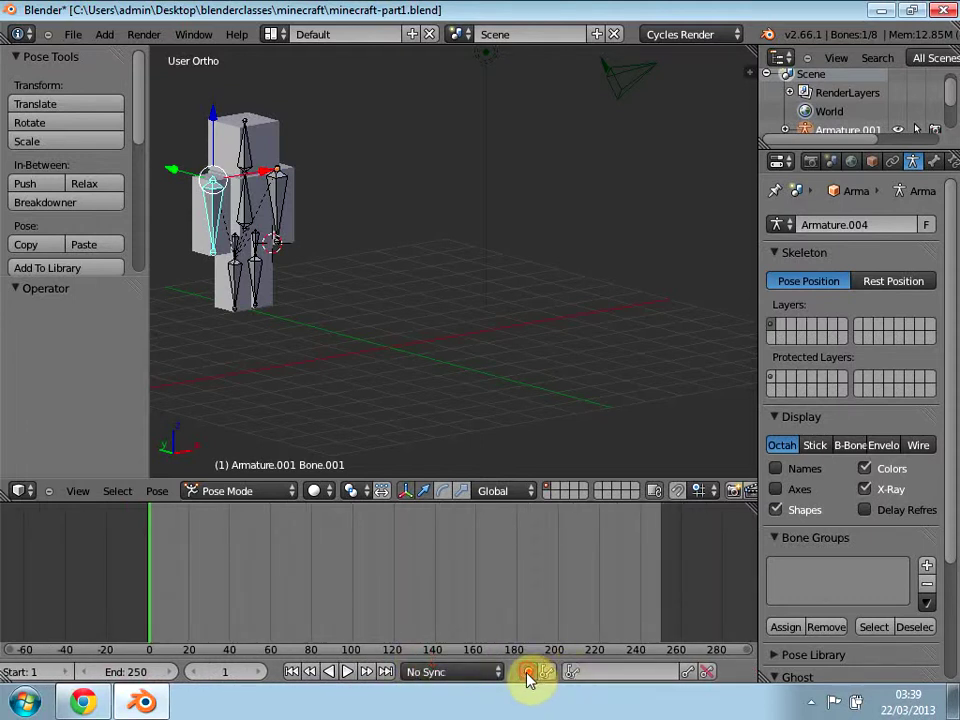
Step: Go to frame 4 and record a keyframe with the -X arm bone rotated slightly outward
{"action": "left_click_drag", "start_coordinate": [152, 565], "coordinate": [157, 564]}
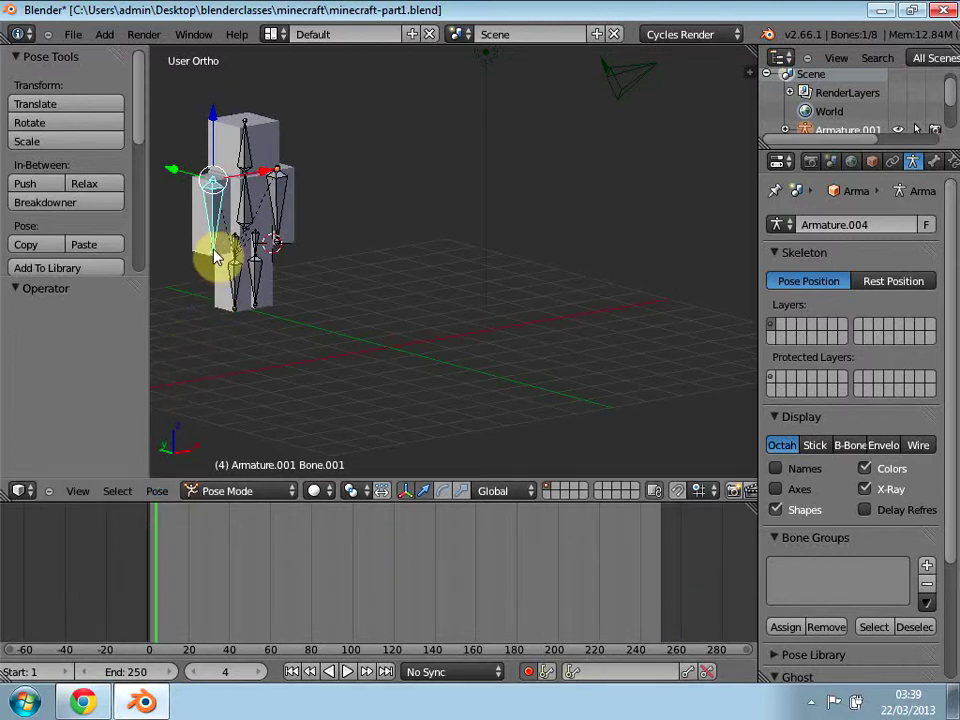
{"action": "key", "text": "g"}
{"action": "key", "text": "r"}
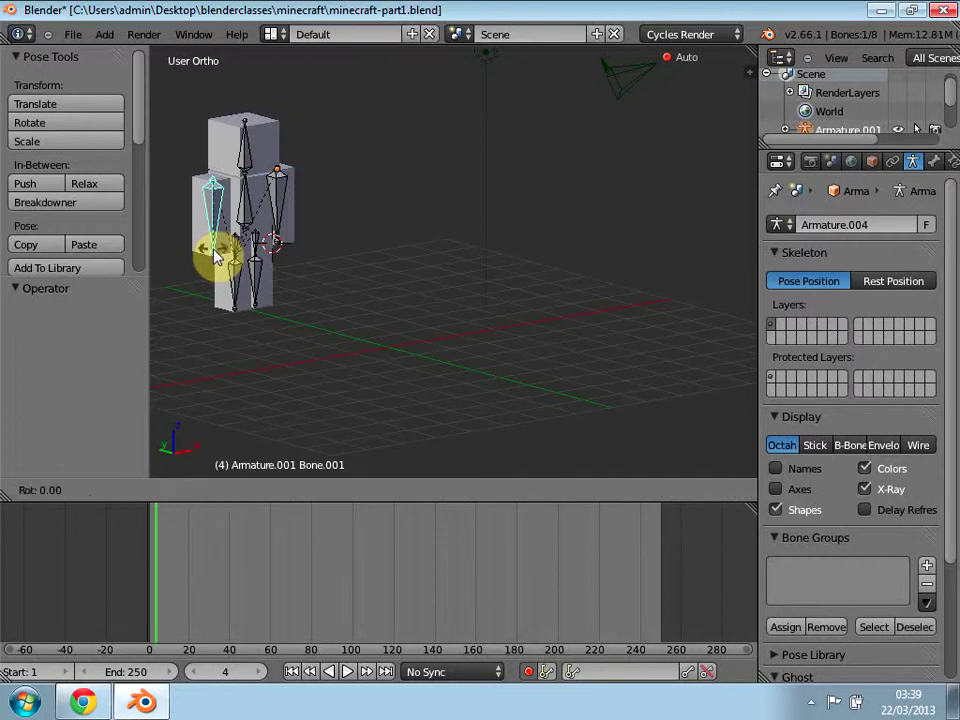
{"action": "left_click", "coordinate": [203, 253]}
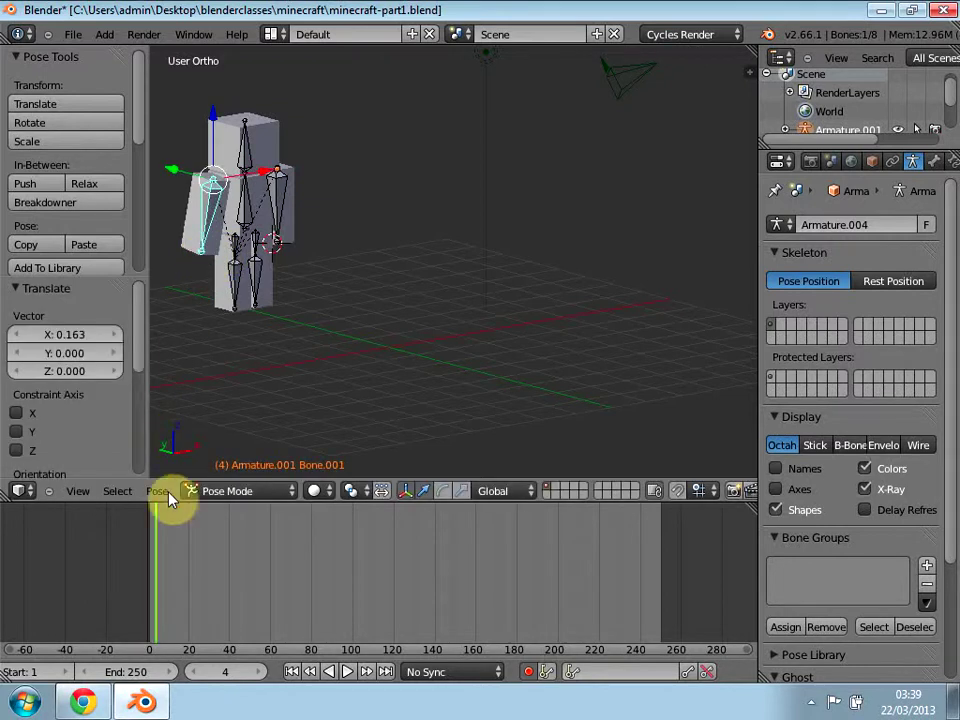
Step: Go to frame 11 and keyframe the -X arm bone rotated about 12 degrees further outward
{"action": "left_click_drag", "start_coordinate": [156, 540], "coordinate": [171, 540]}
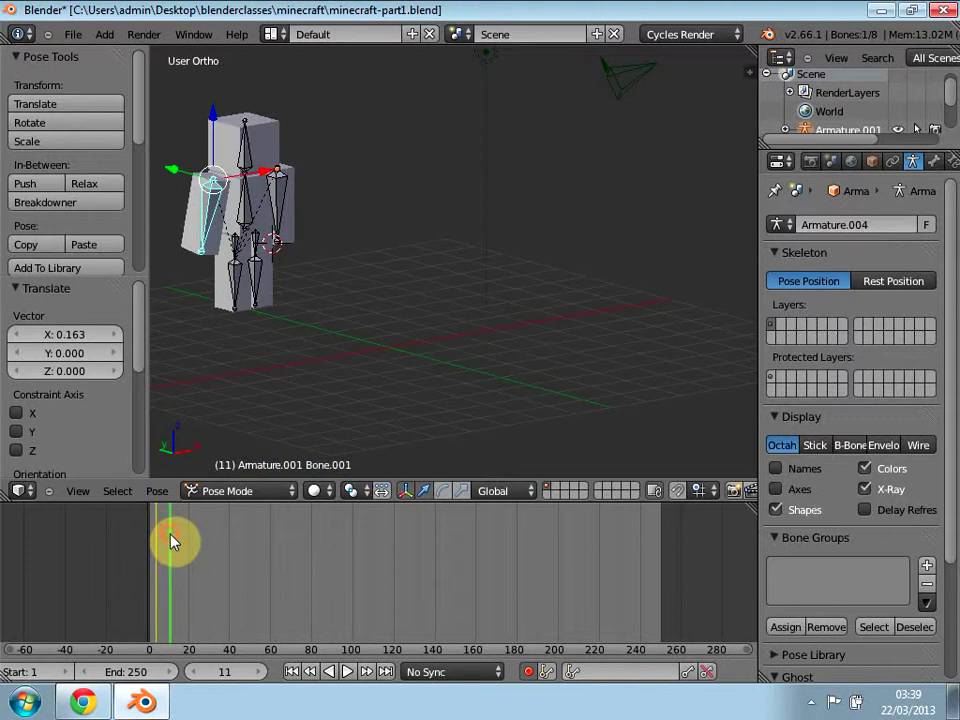
{"action": "key", "text": "r"}
{"action": "left_click", "coordinate": [189, 251]}
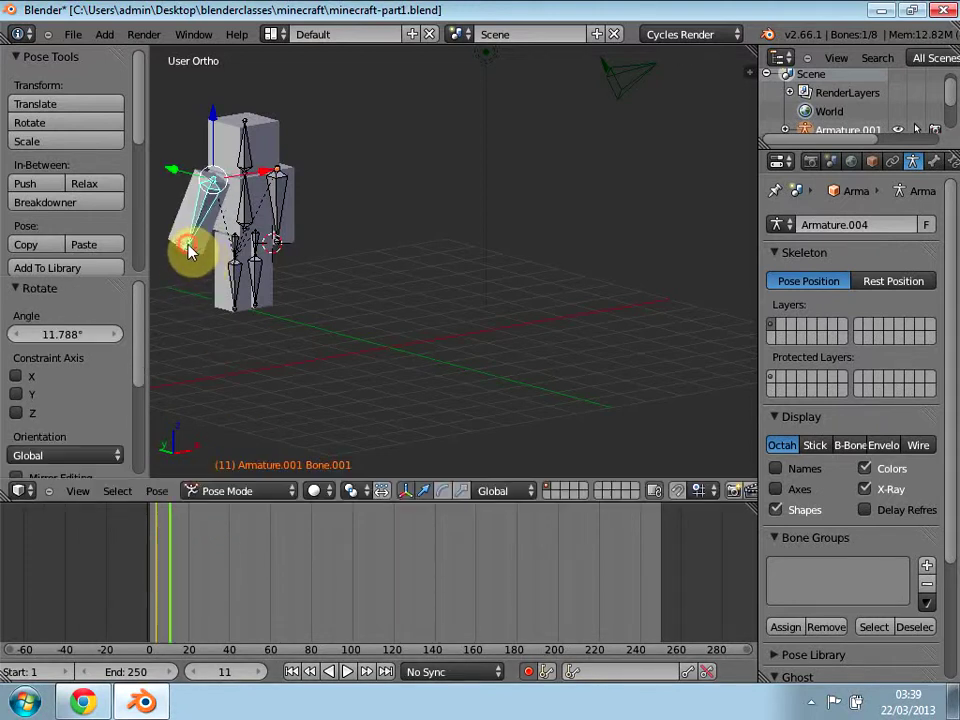
Step: Go to frame 16 and keyframe the +X arm bone rotated outward about 15 degrees
{"action": "left_click_drag", "start_coordinate": [185, 517], "coordinate": [193, 514]}
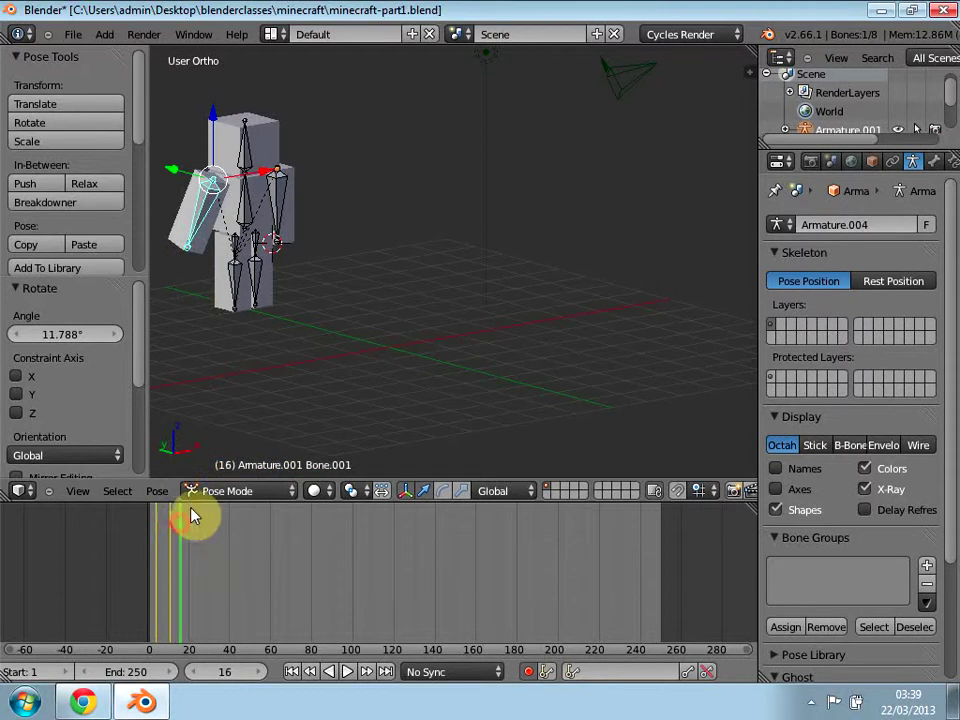
{"action": "right_click", "coordinate": [283, 252]}
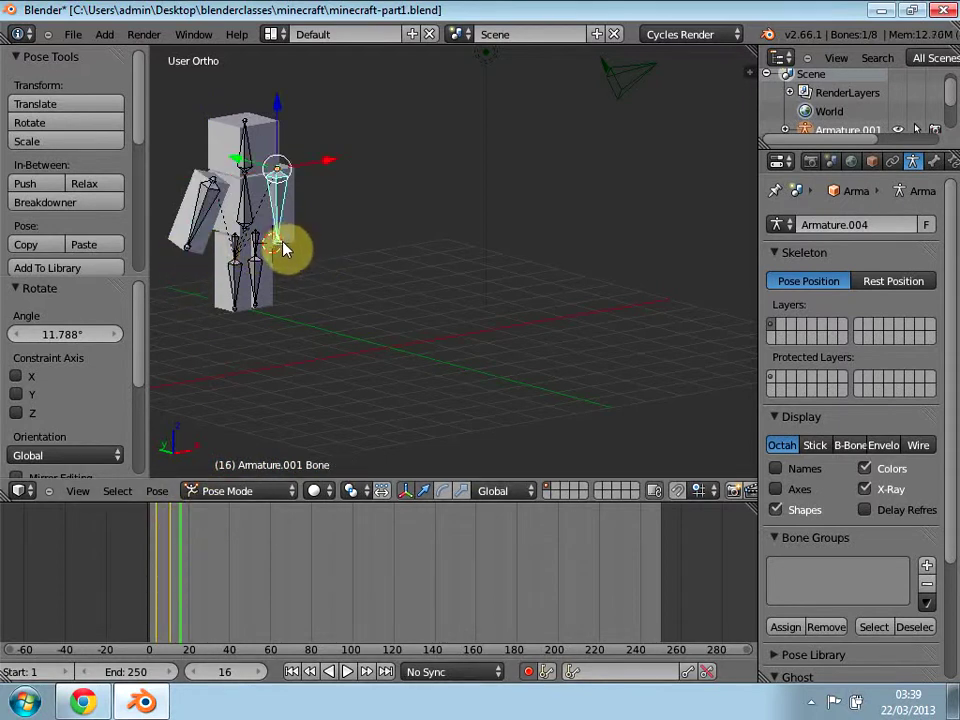
{"action": "key", "text": "r"}
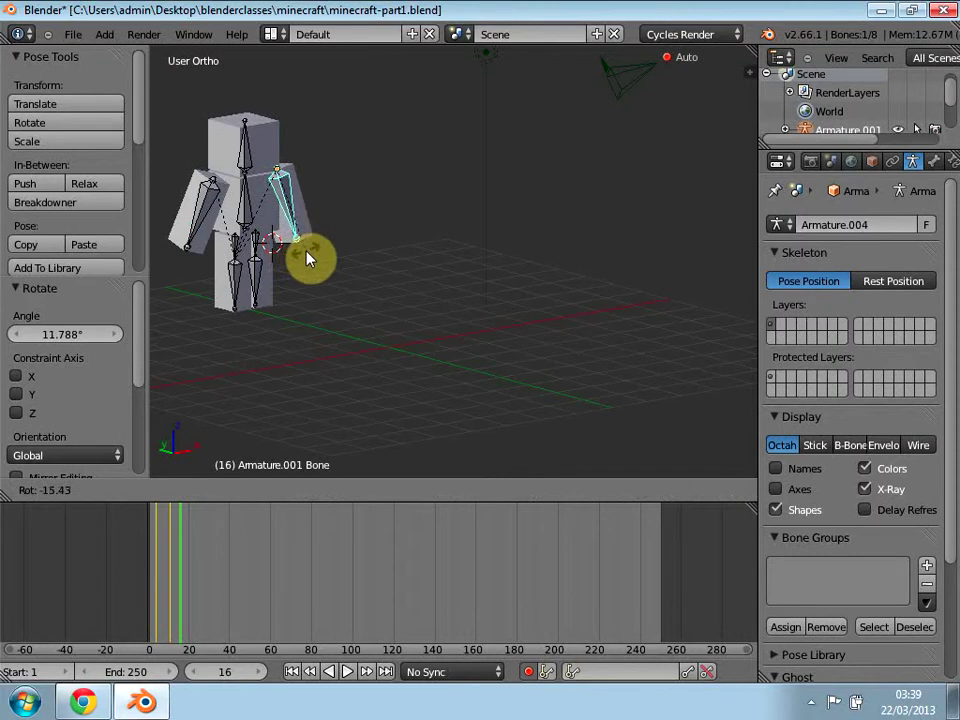
{"action": "left_click", "coordinate": [306, 260]}
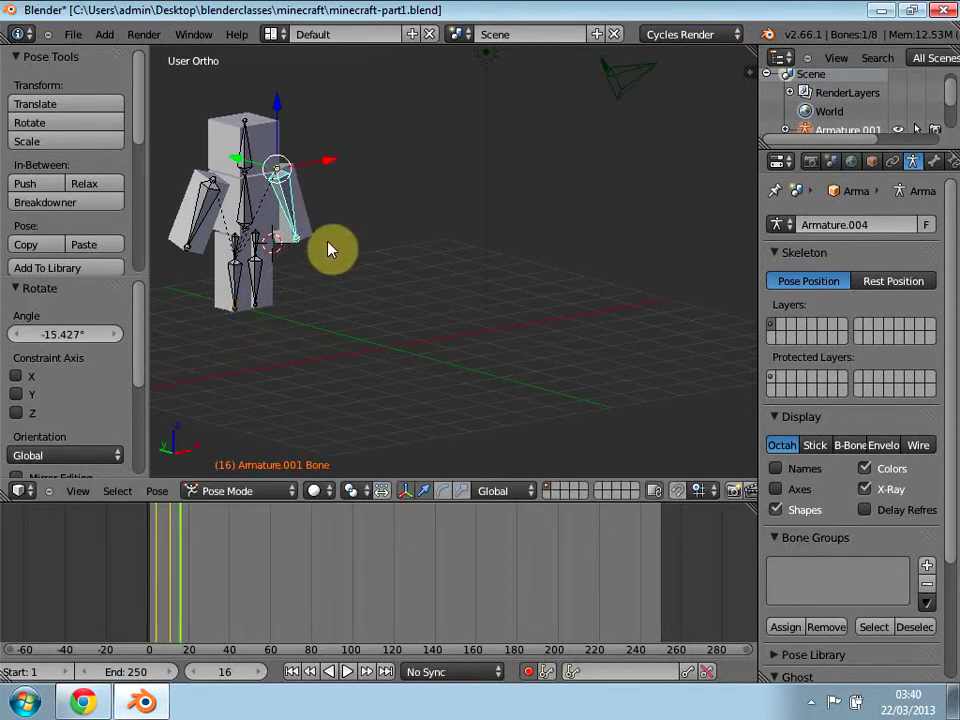
Step: Keyframe the +X arm bone rotated about 20 degrees further outward at frame 23 and about 12 degrees further at frame 29
{"action": "left_click_drag", "start_coordinate": [183, 520], "coordinate": [201, 514]}
{"action": "key", "text": "r"}
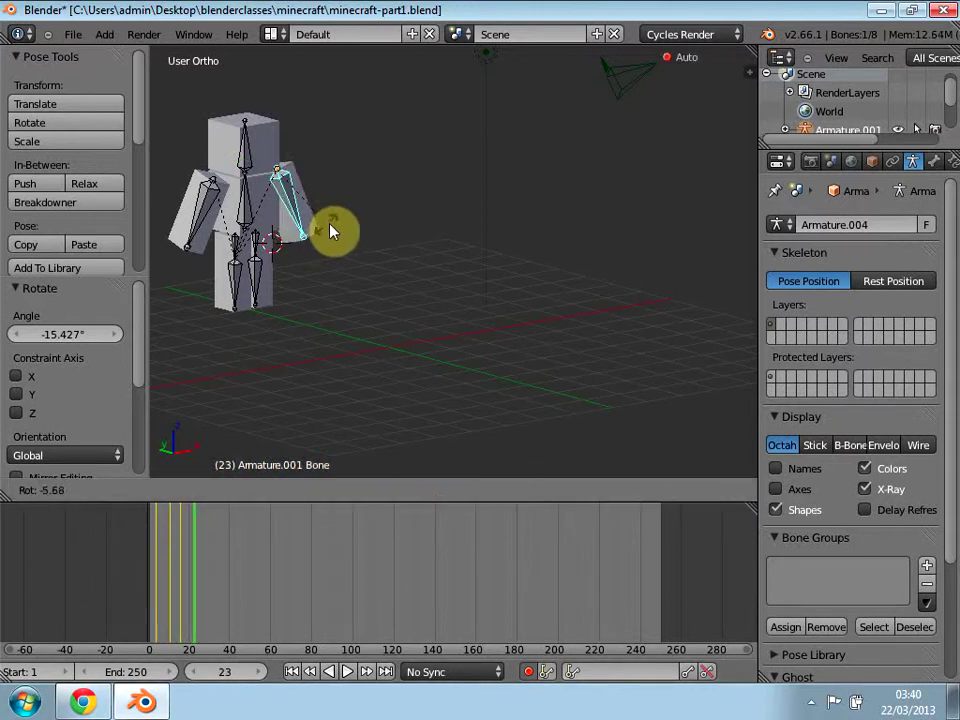
{"action": "left_click", "coordinate": [343, 216]}
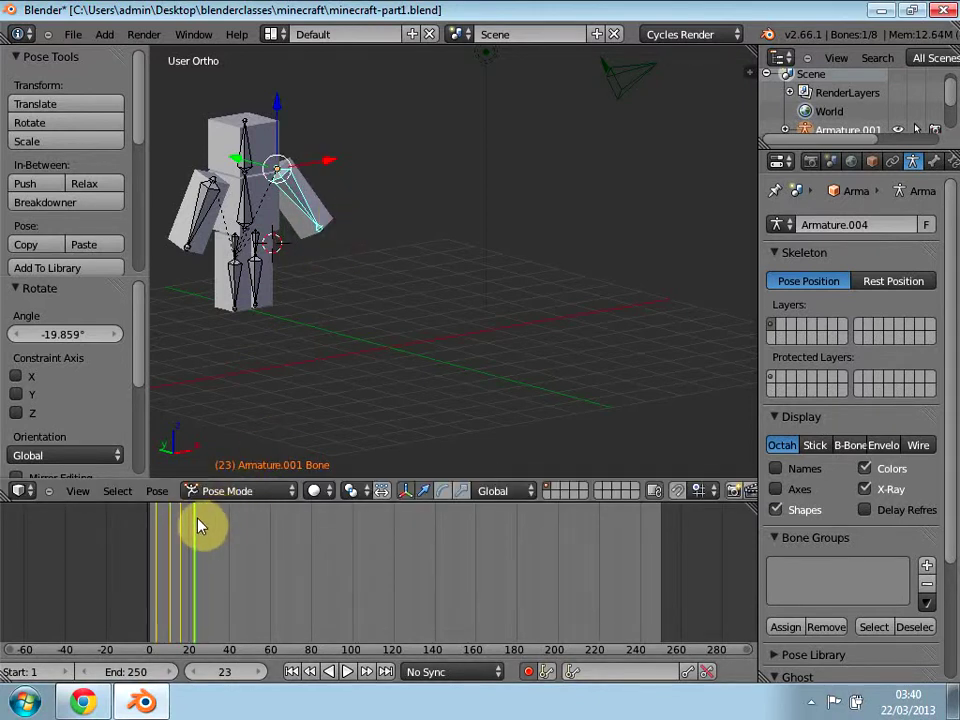
{"action": "left_click_drag", "start_coordinate": [196, 523], "coordinate": [208, 528]}
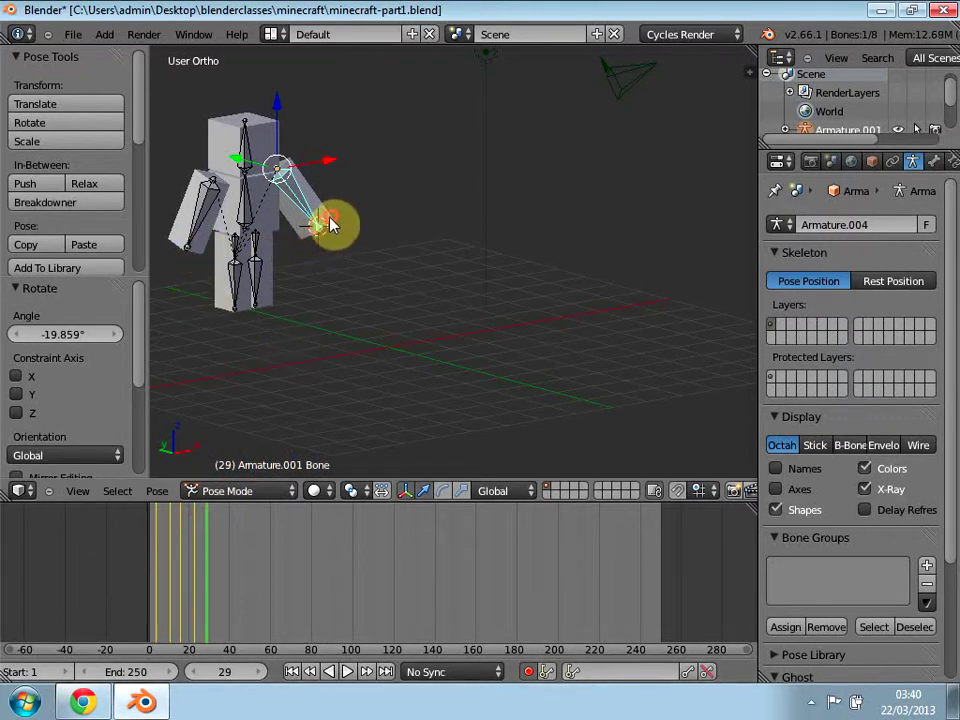
{"action": "key", "text": "r"}
{"action": "left_click", "coordinate": [308, 246]}
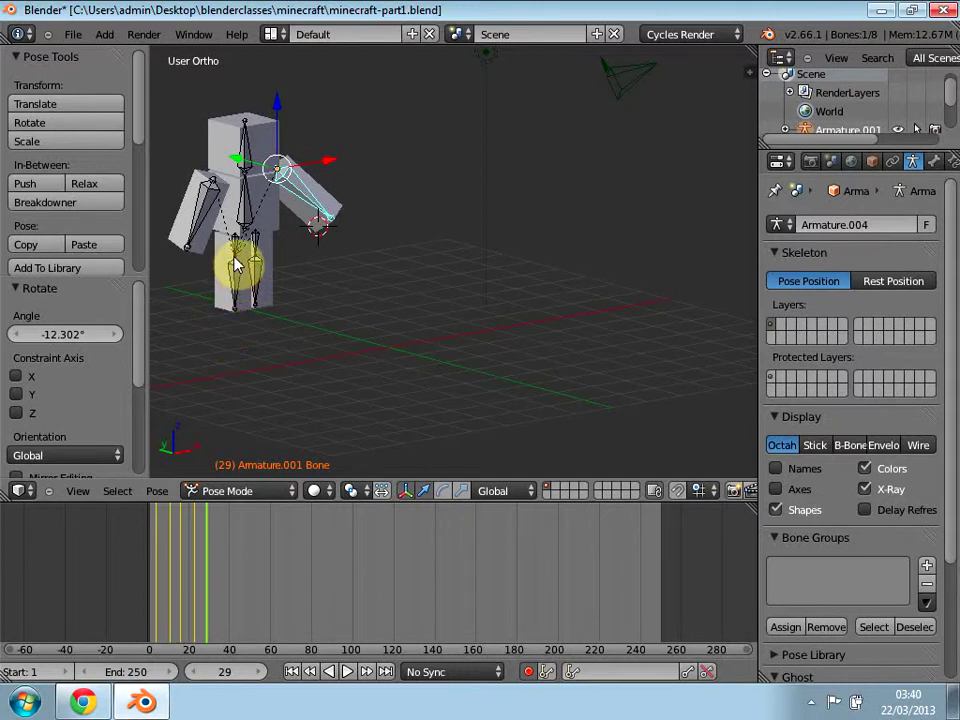
Step: Go to frame 34 and keyframe the hip bone Bone.002 rotated about 18 degrees so the upper body leans toward +X
{"action": "left_click_drag", "start_coordinate": [210, 543], "coordinate": [219, 543]}
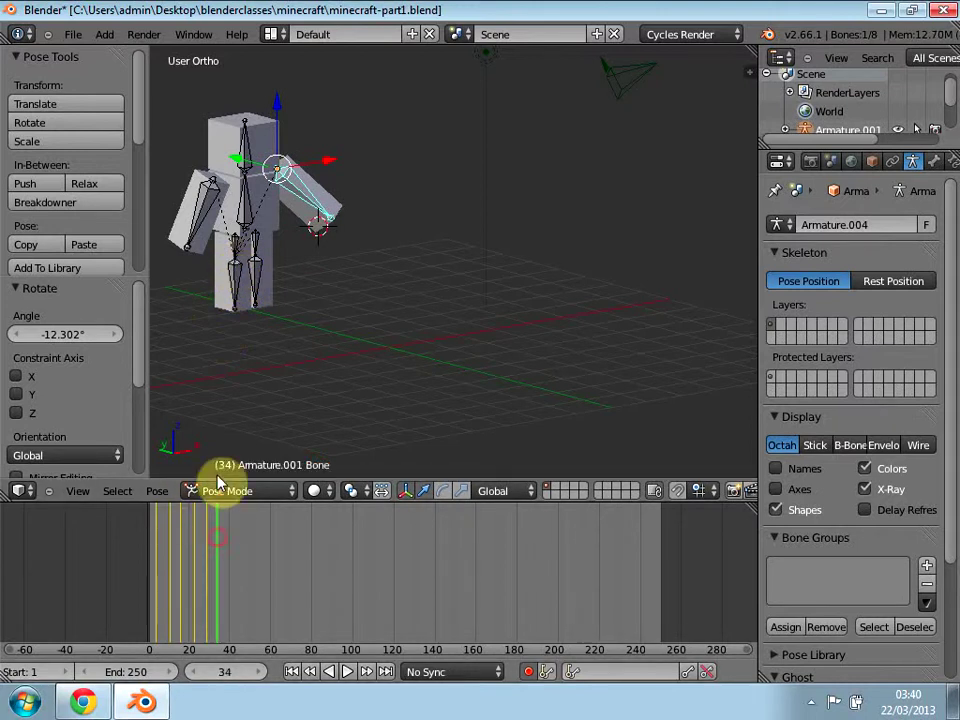
{"action": "right_click", "coordinate": [237, 258]}
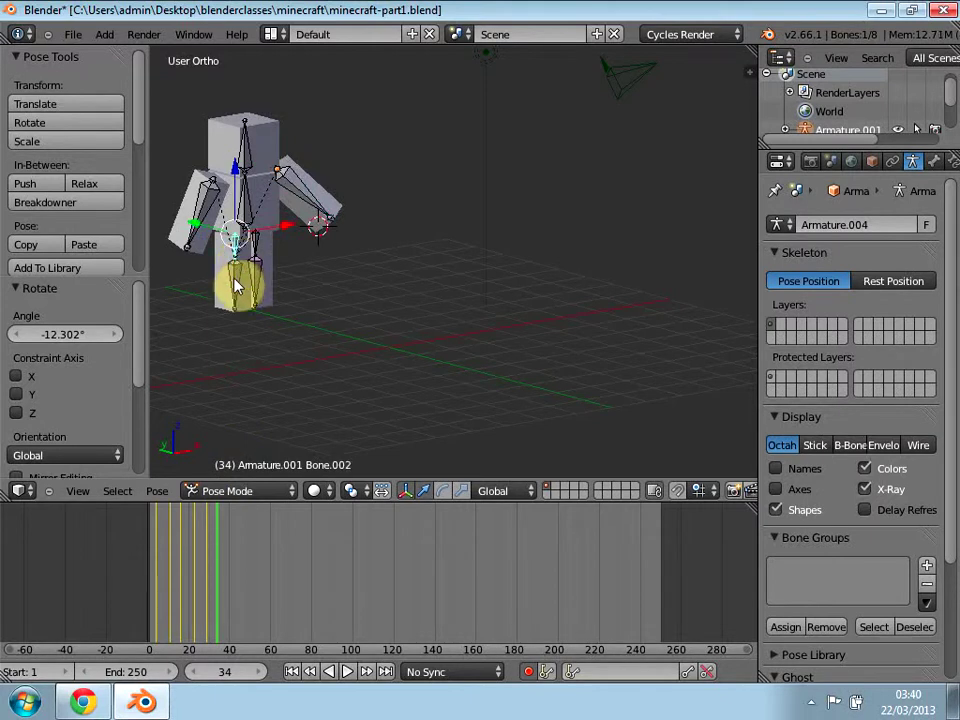
{"action": "key", "text": "r"}
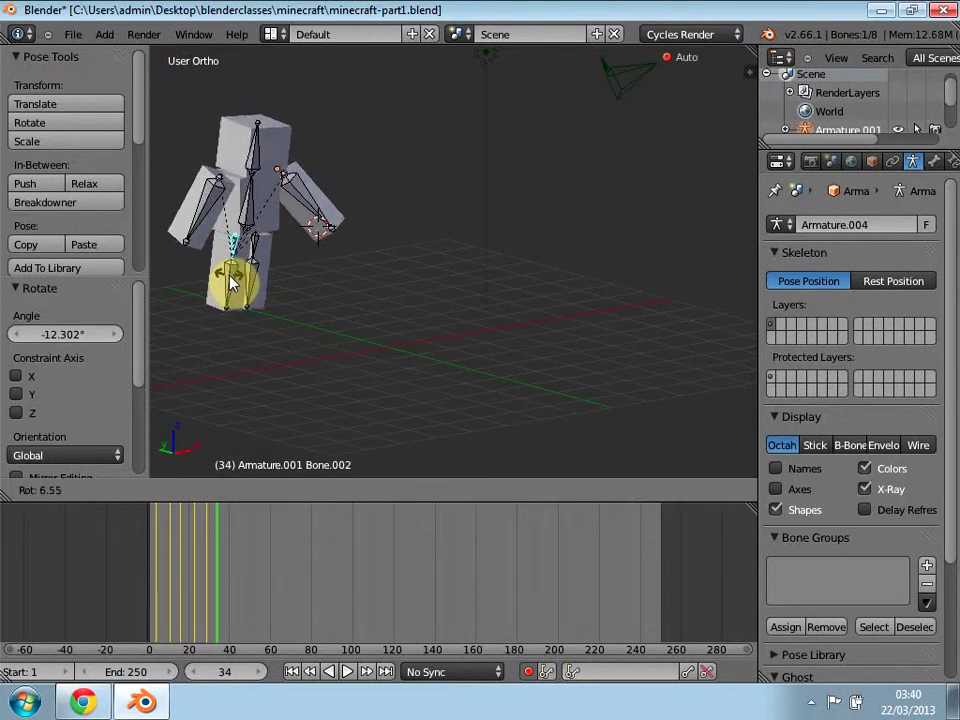
{"action": "left_click", "coordinate": [222, 280]}
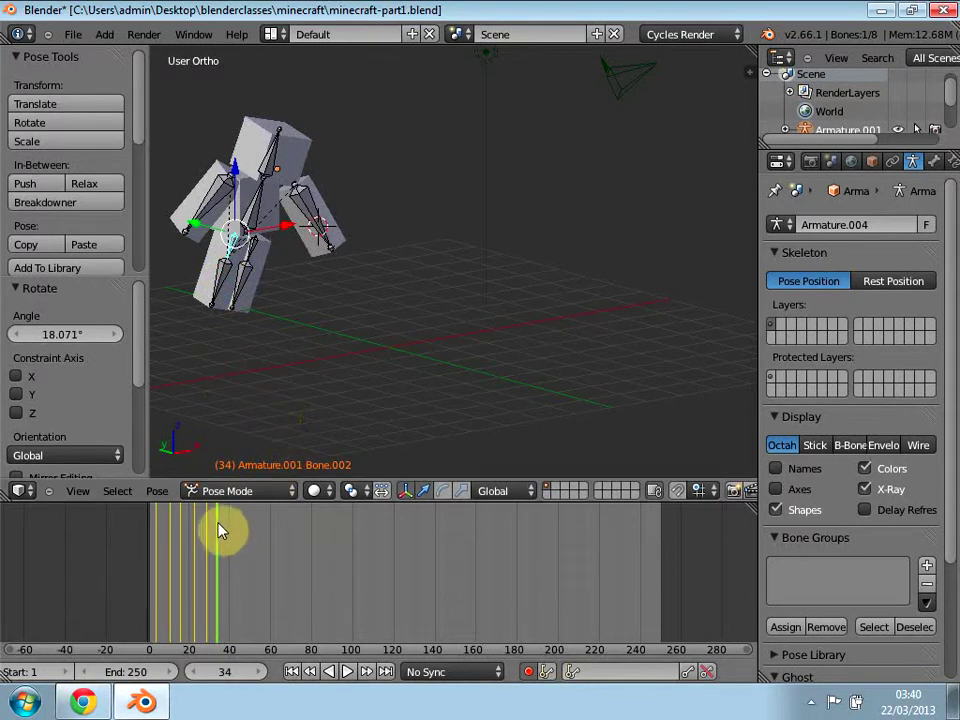
Step: Go to frame 40 and keyframe the +X lower leg bone rotated outward about 39 degrees
{"action": "left_click_drag", "start_coordinate": [222, 530], "coordinate": [231, 531]}
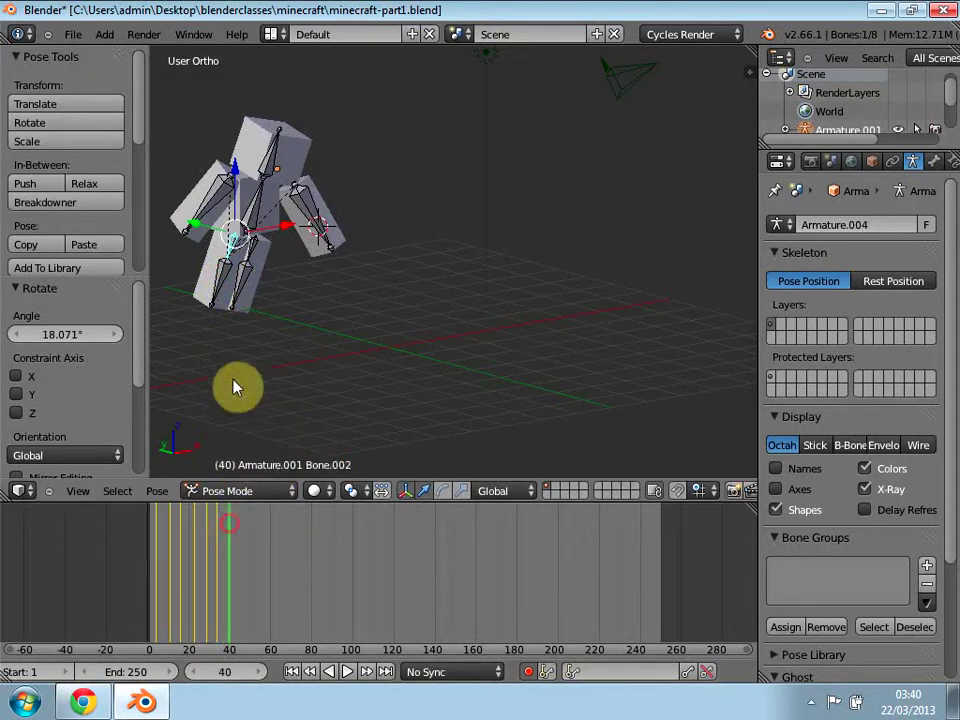
{"action": "right_click", "coordinate": [233, 315]}
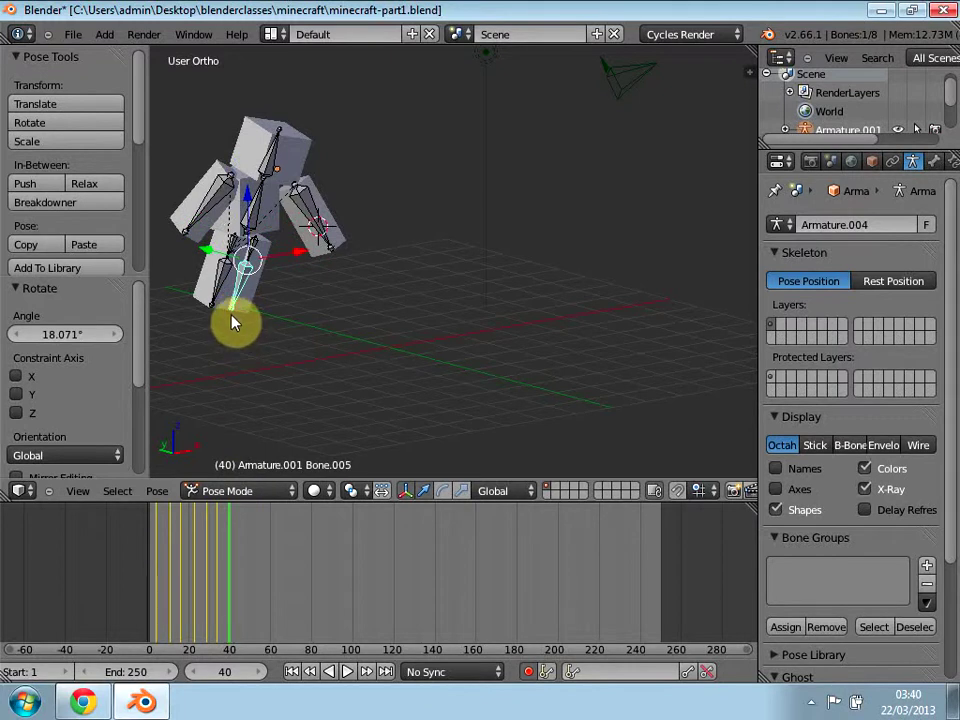
{"action": "key", "text": "r"}
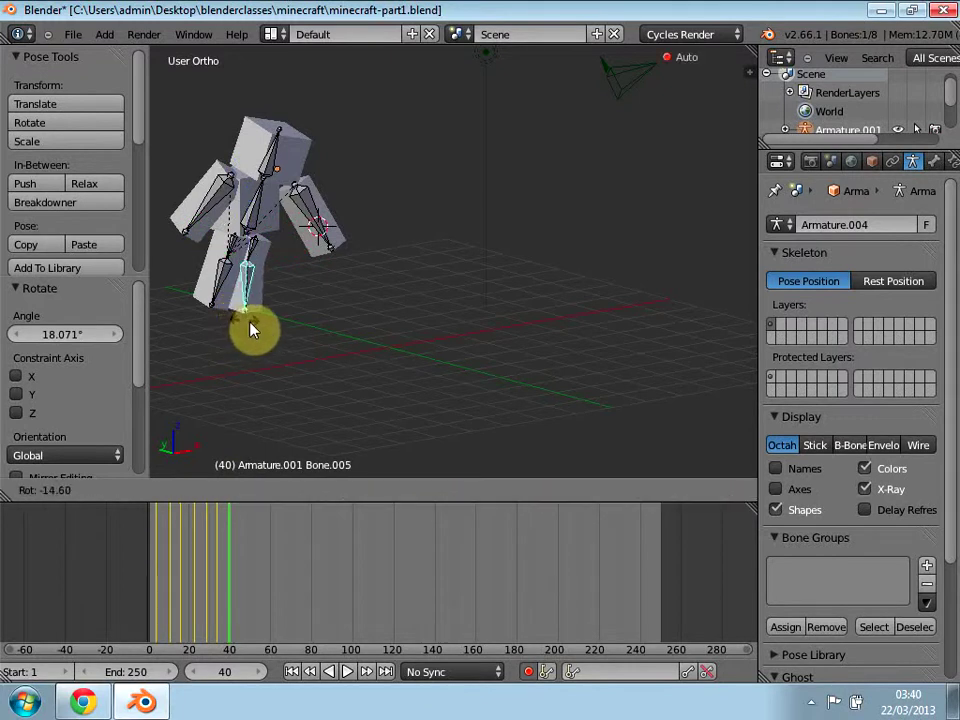
{"action": "left_click", "coordinate": [277, 332]}
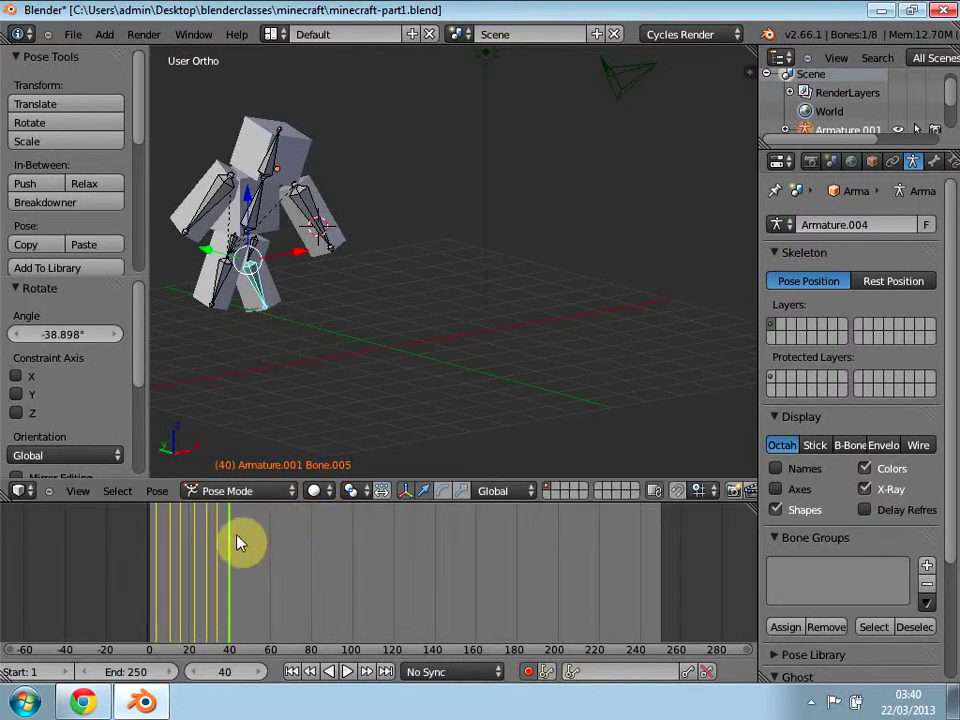
Step: Go to frame 47 and keyframe the -X lower leg bone rotated inward until it hangs nearly upright
{"action": "left_click_drag", "start_coordinate": [236, 543], "coordinate": [247, 543]}
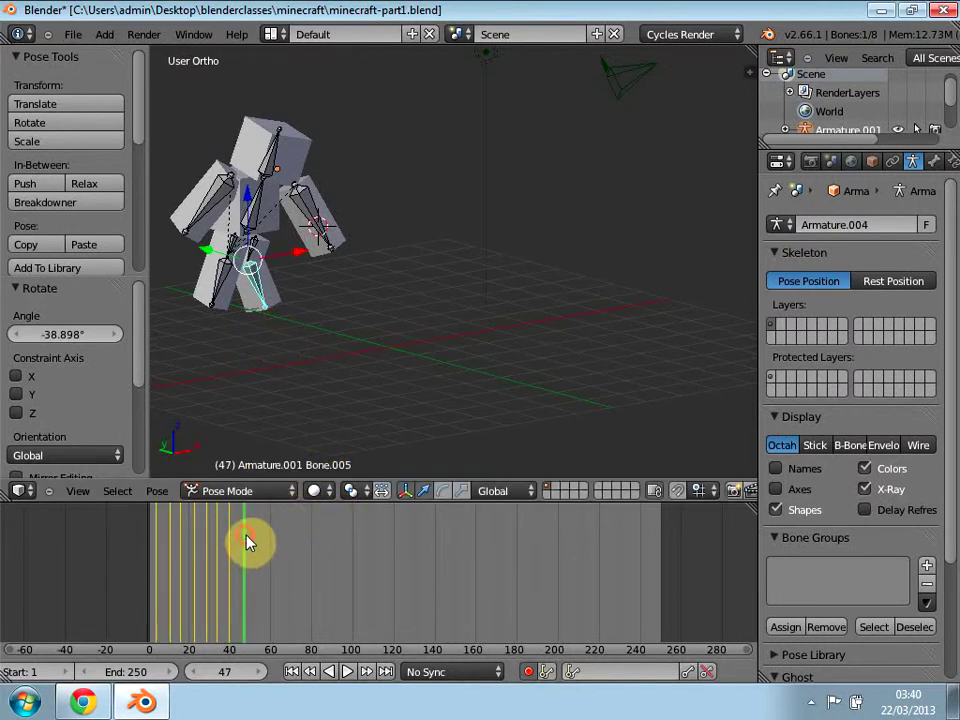
{"action": "right_click", "coordinate": [212, 313]}
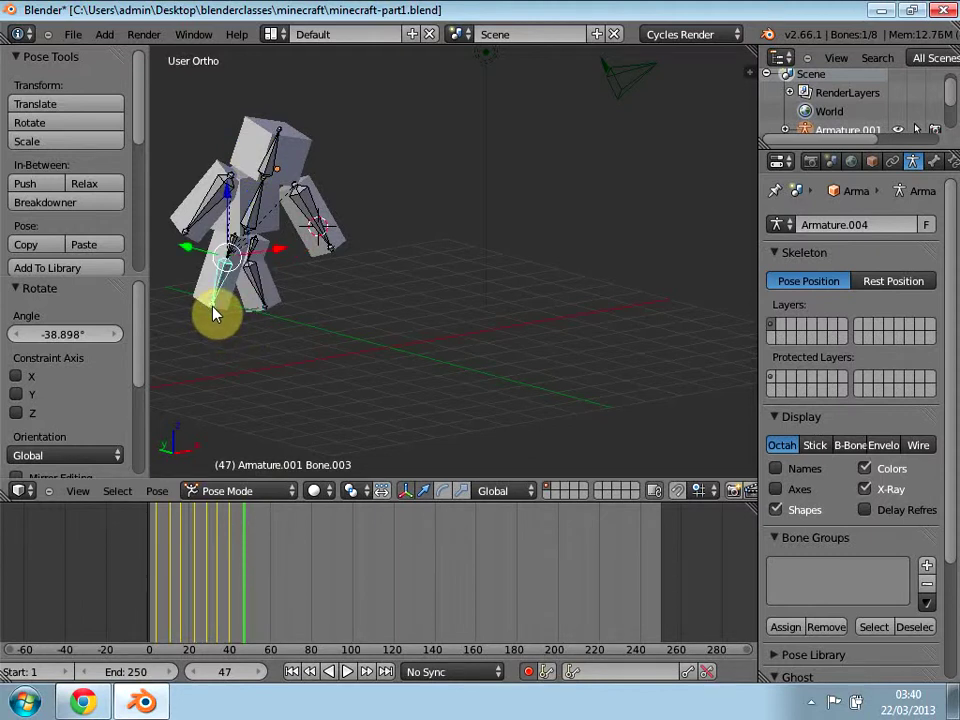
{"action": "key", "text": "r"}
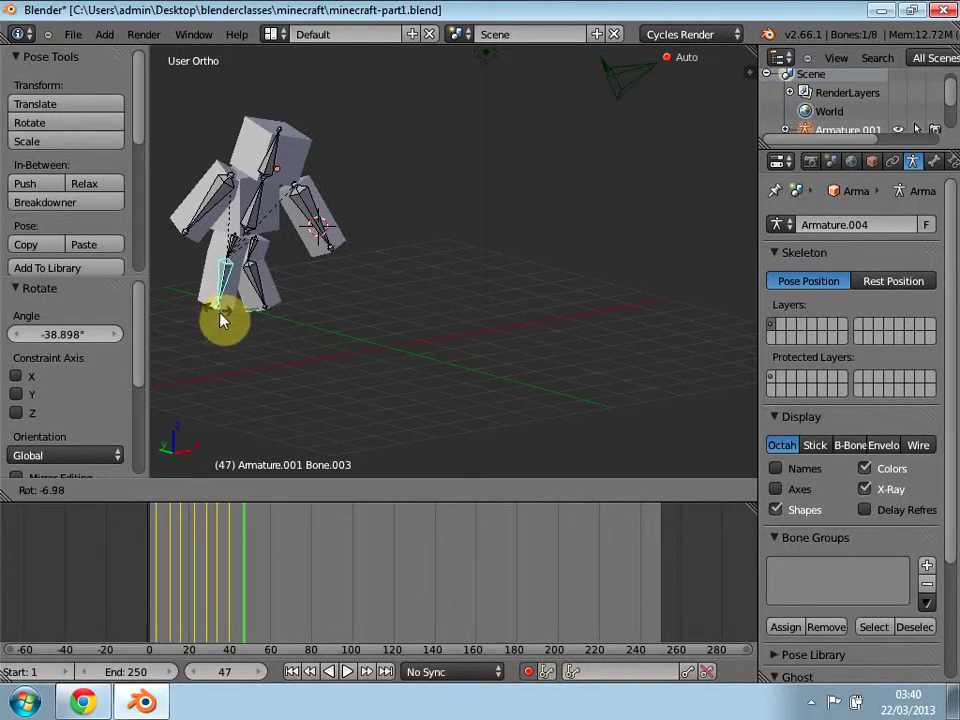
{"action": "right_click", "coordinate": [243, 352]}
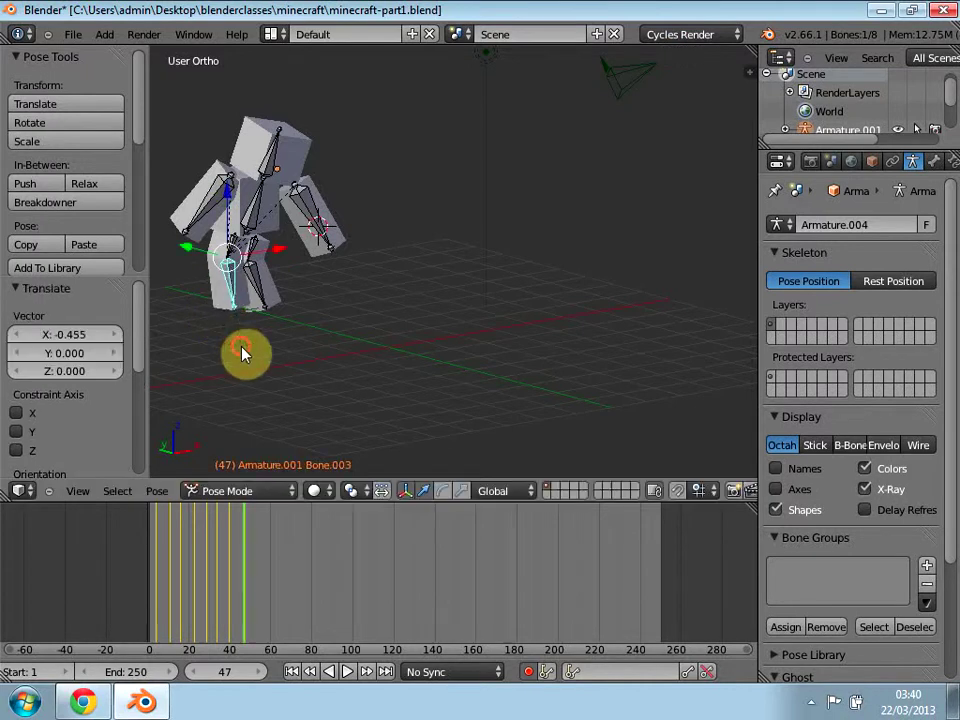
{"action": "right_click", "coordinate": [245, 238]}
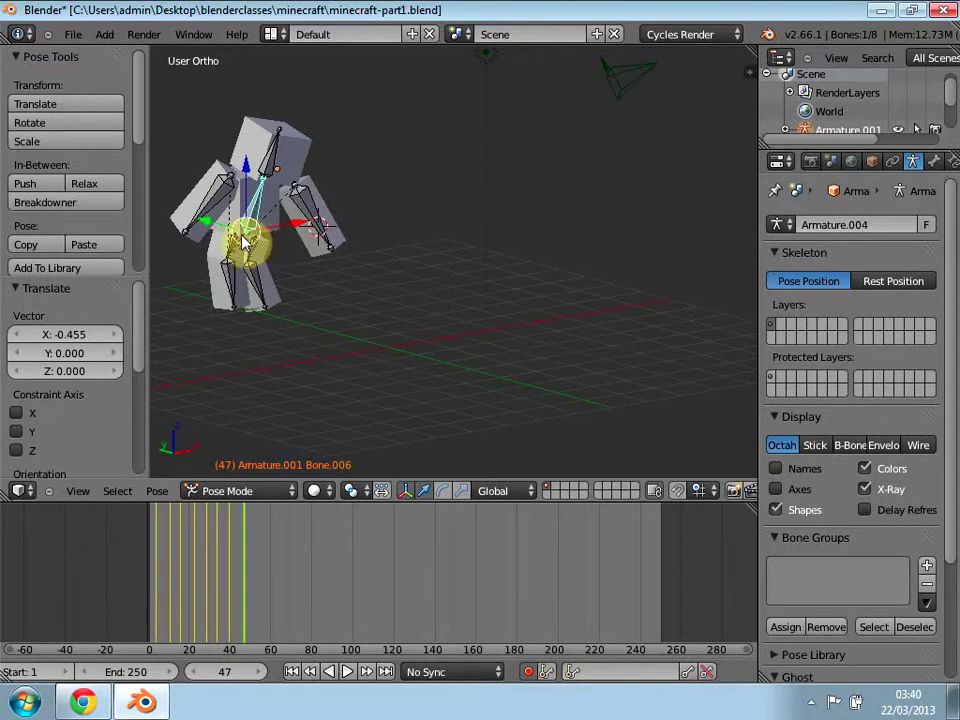
{"action": "key", "text": "g"}
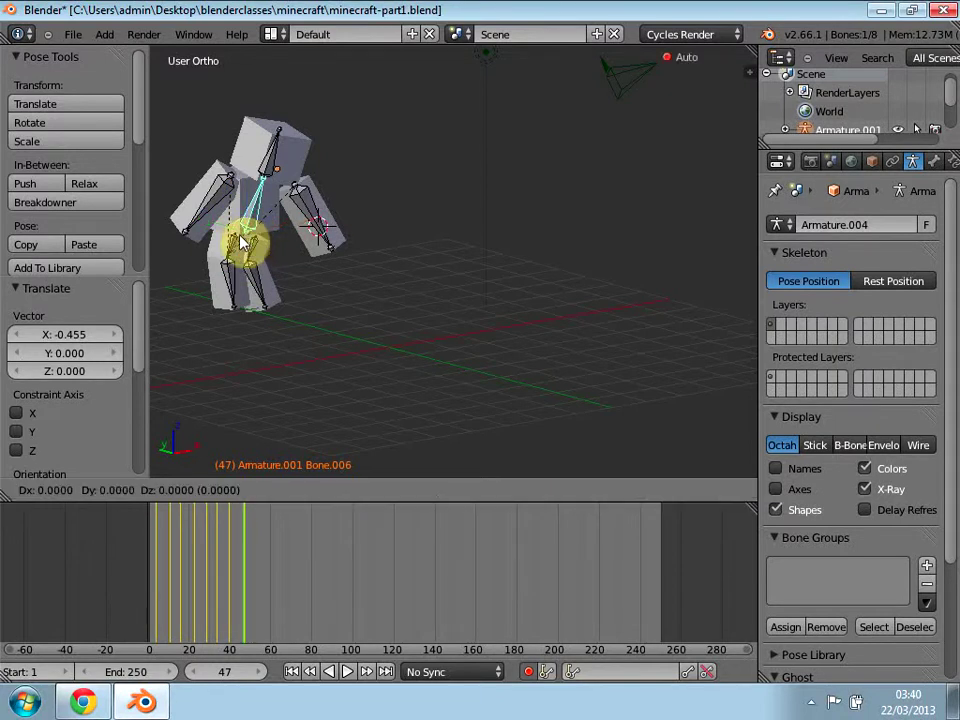
{"action": "left_click", "coordinate": [238, 244]}
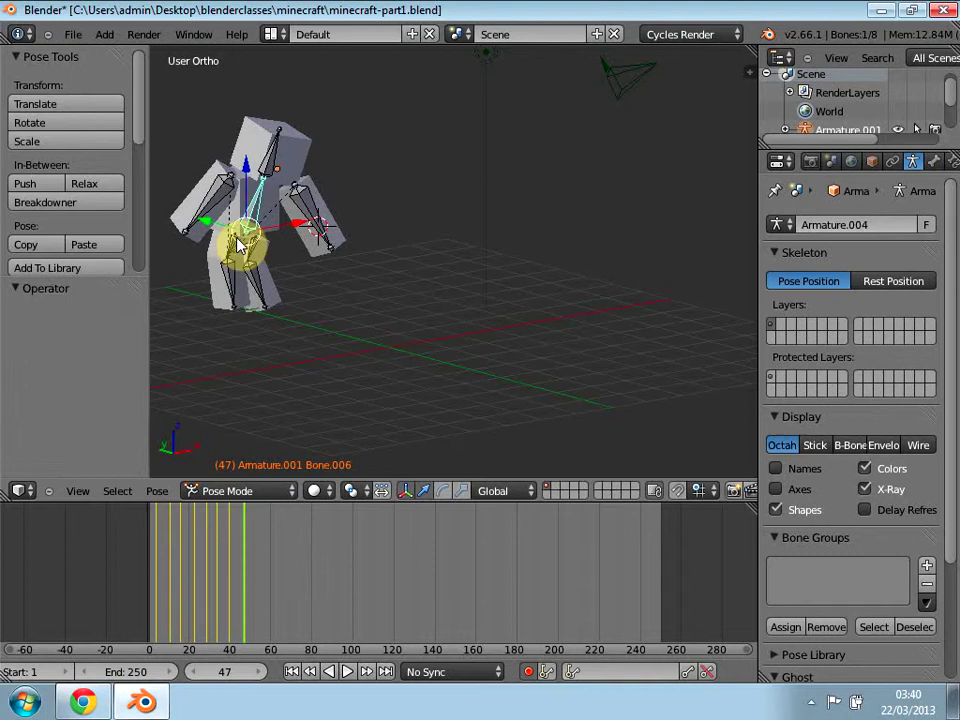
Step: Keyframe the head bone tilted about 34 degrees toward -X at frame 47 and about 29 degrees back toward +X at frame 55
{"action": "right_click", "coordinate": [279, 146]}
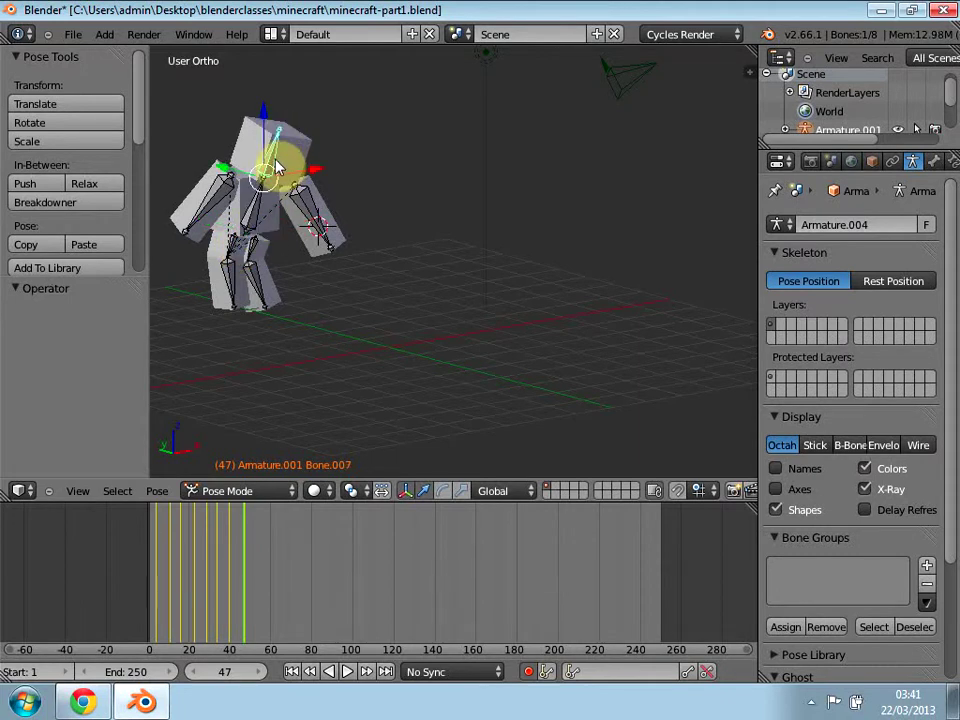
{"action": "key", "text": "r"}
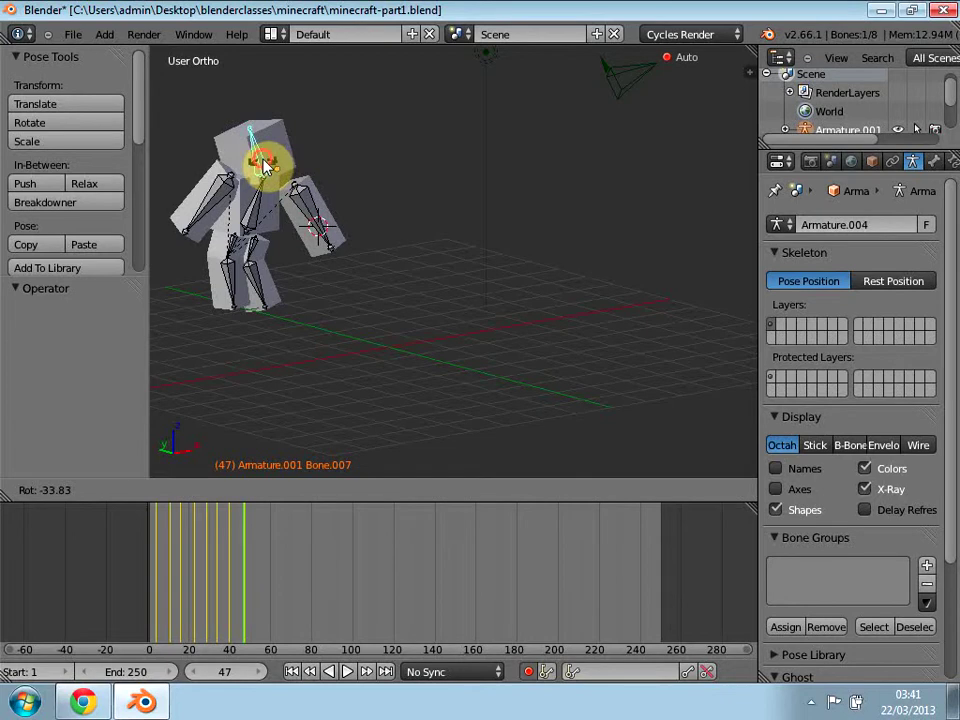
{"action": "left_click", "coordinate": [265, 168]}
{"action": "left_click_drag", "start_coordinate": [249, 524], "coordinate": [263, 525]}
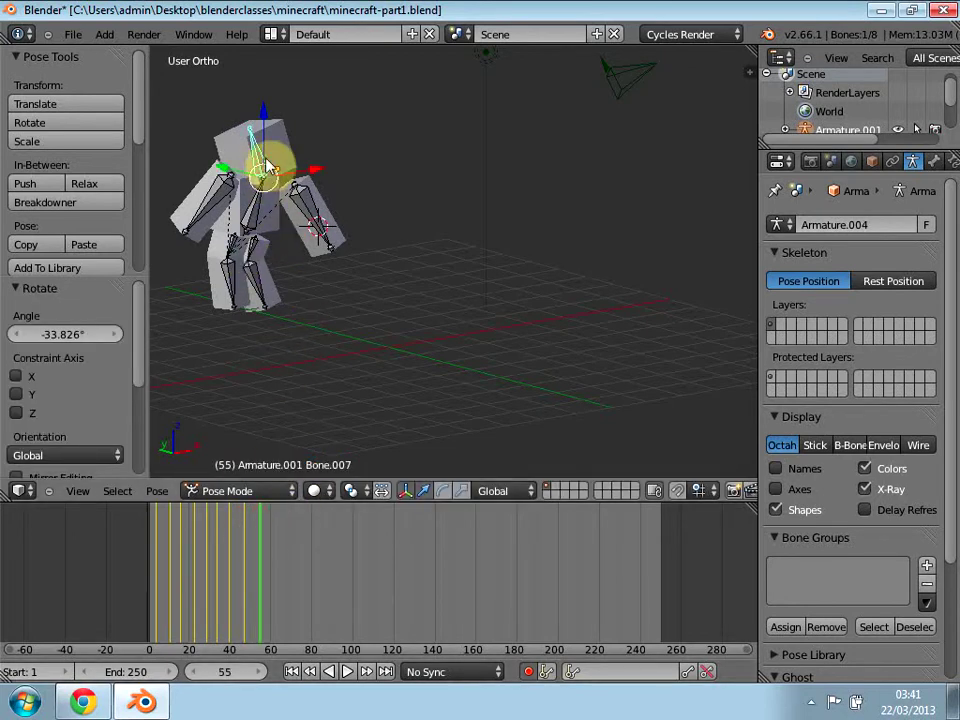
{"action": "key", "text": "r"}
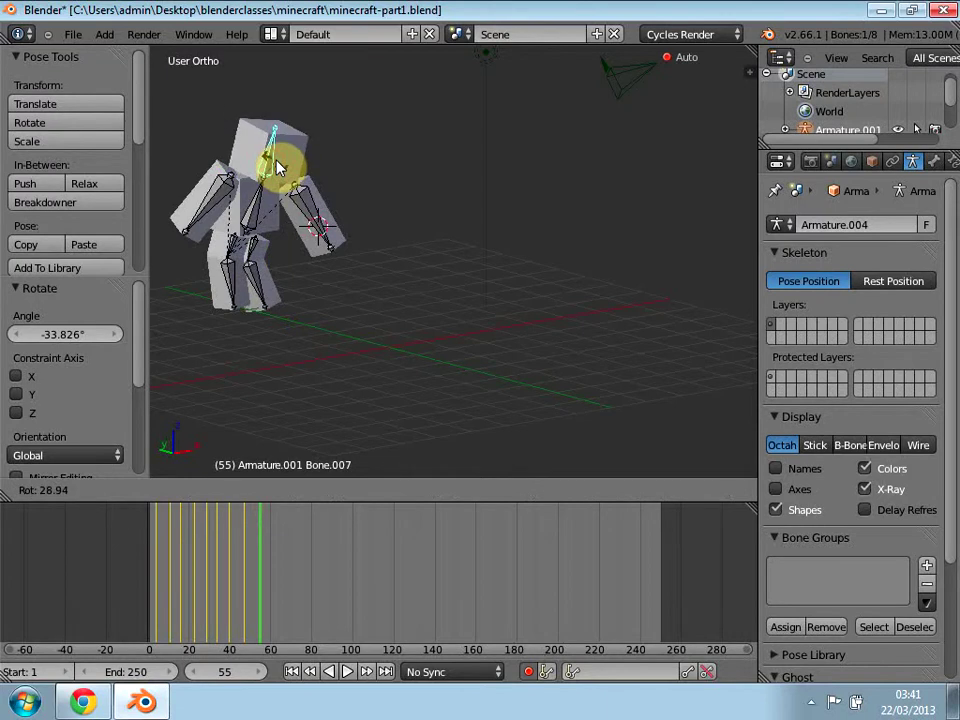
{"action": "left_click", "coordinate": [282, 166]}
Step: At frame 55, keyframe the +X arm bone rotated inward about 21 degrees and the hip bone Bone.002 rotated back about 9 degrees
{"action": "right_click", "coordinate": [335, 258]}
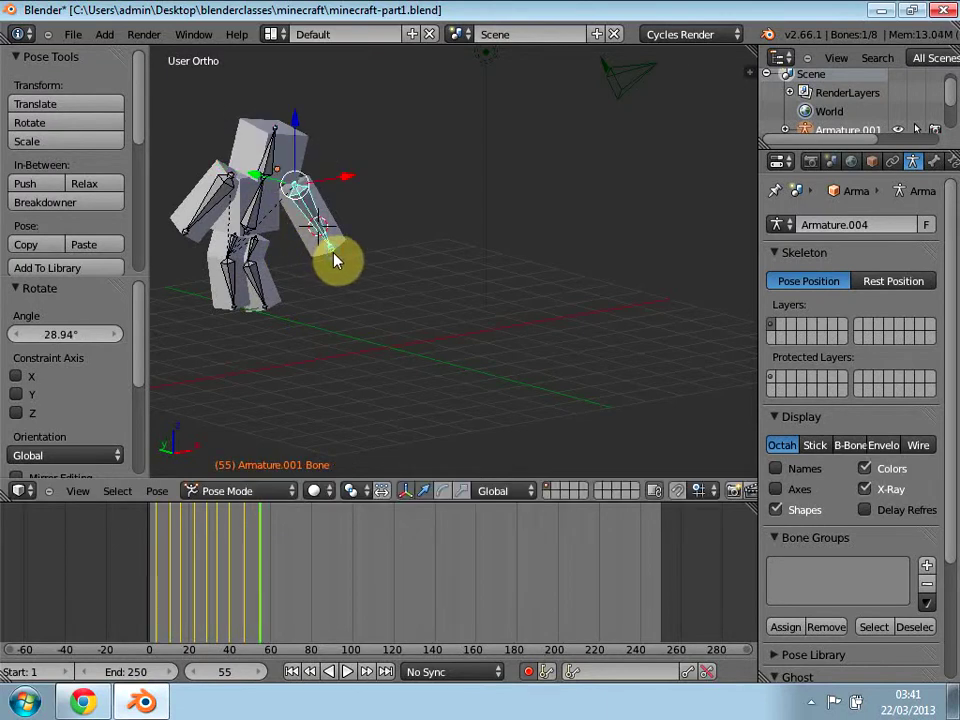
{"action": "key", "text": "r"}
{"action": "left_click", "coordinate": [225, 297]}
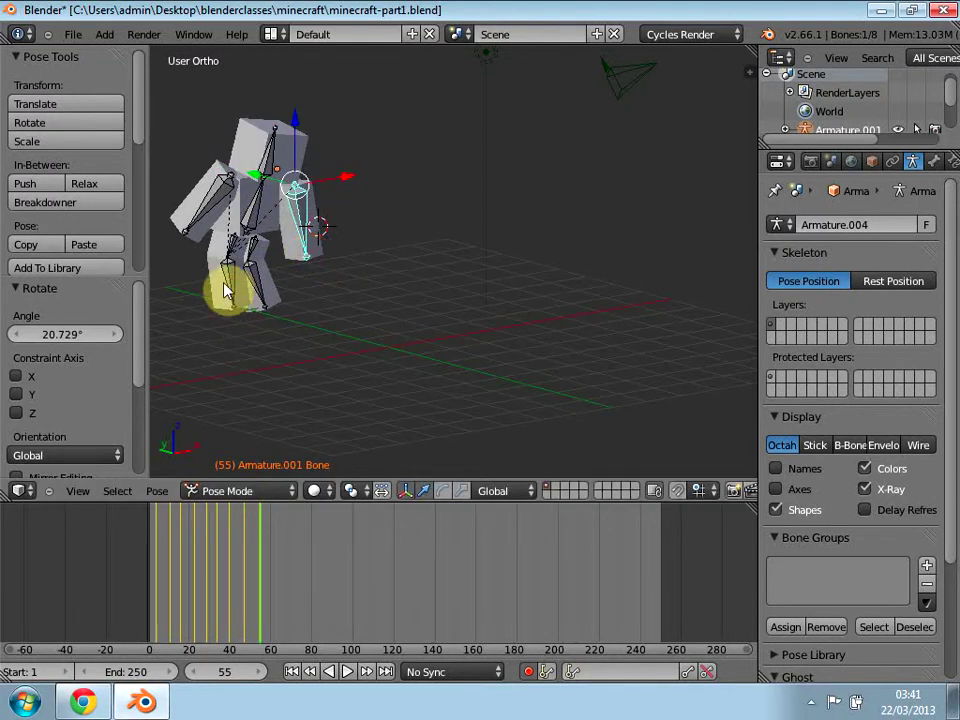
{"action": "right_click", "coordinate": [230, 269]}
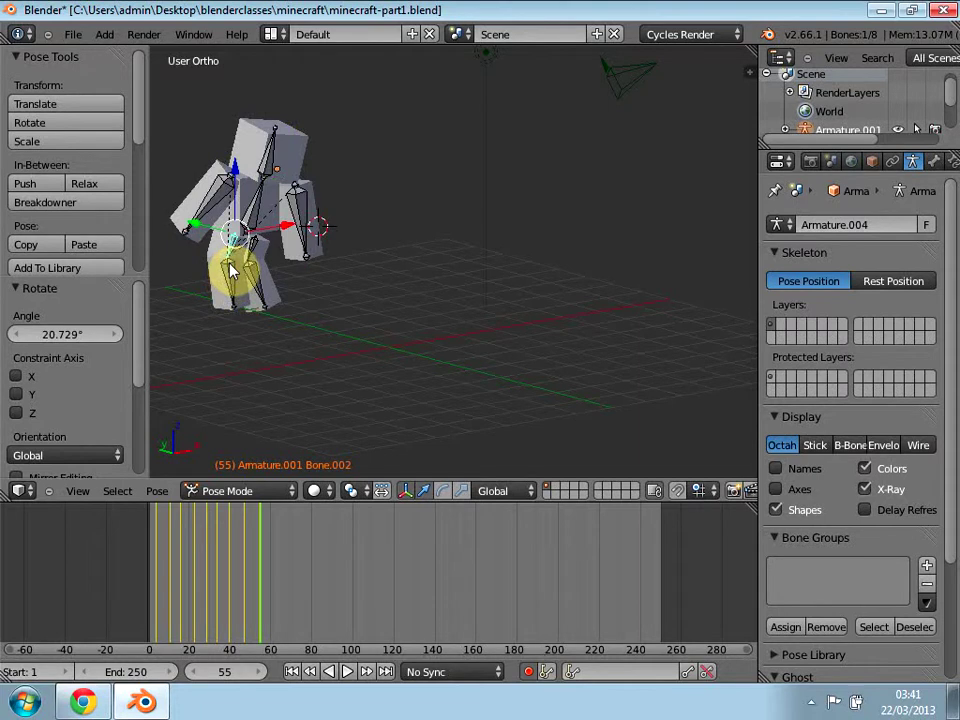
{"action": "key", "text": "r"}
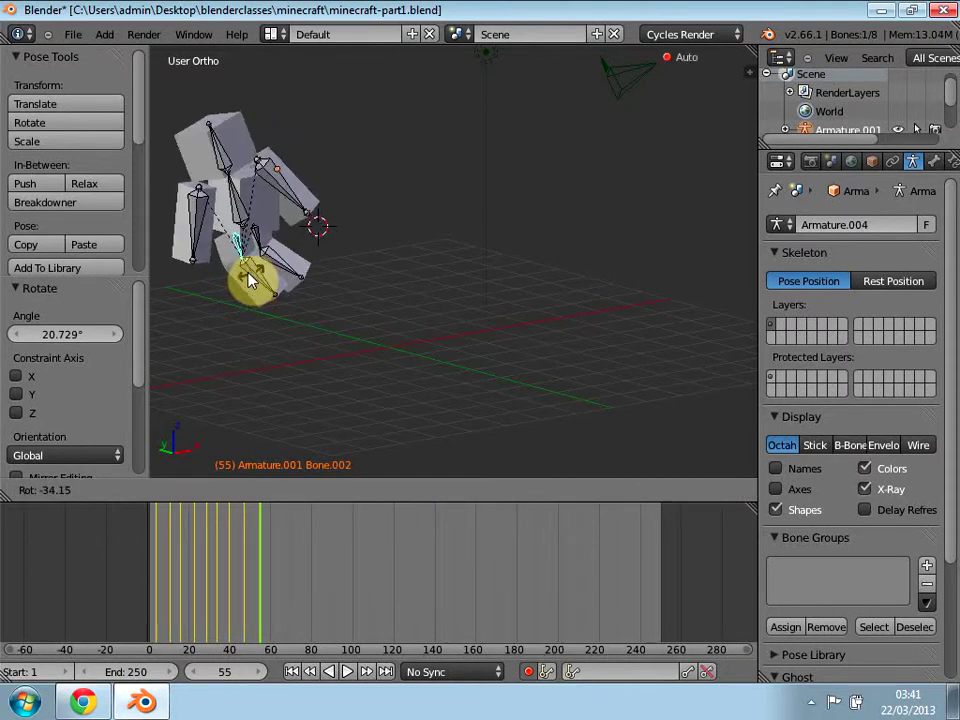
{"action": "left_click", "coordinate": [237, 276]}
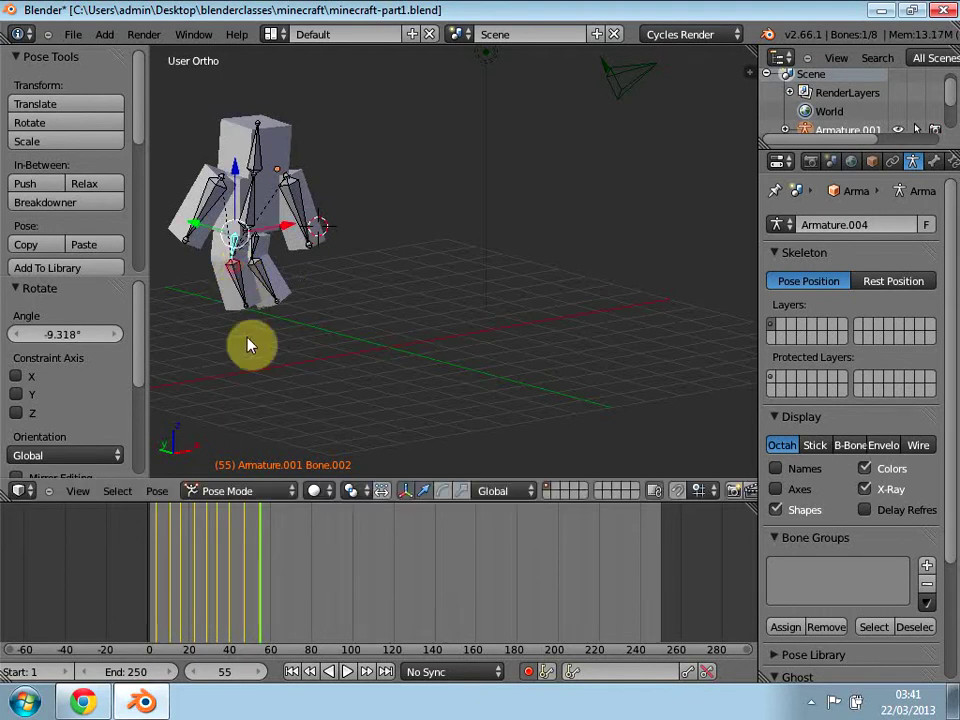
Step: Play the animation from frame 0 to review the recorded poses, and stop it once the keyframed range has passed
{"action": "left_click_drag", "start_coordinate": [262, 534], "coordinate": [146, 536]}
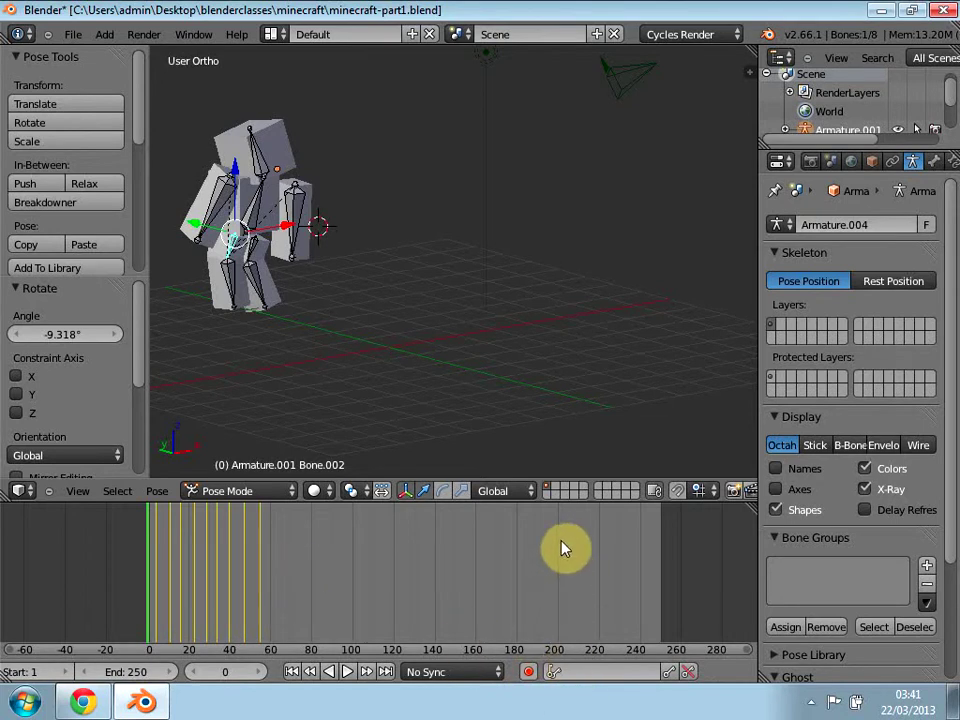
{"action": "scroll", "coordinate": [370, 674], "scroll_direction": "up", "scroll_amount": 1}
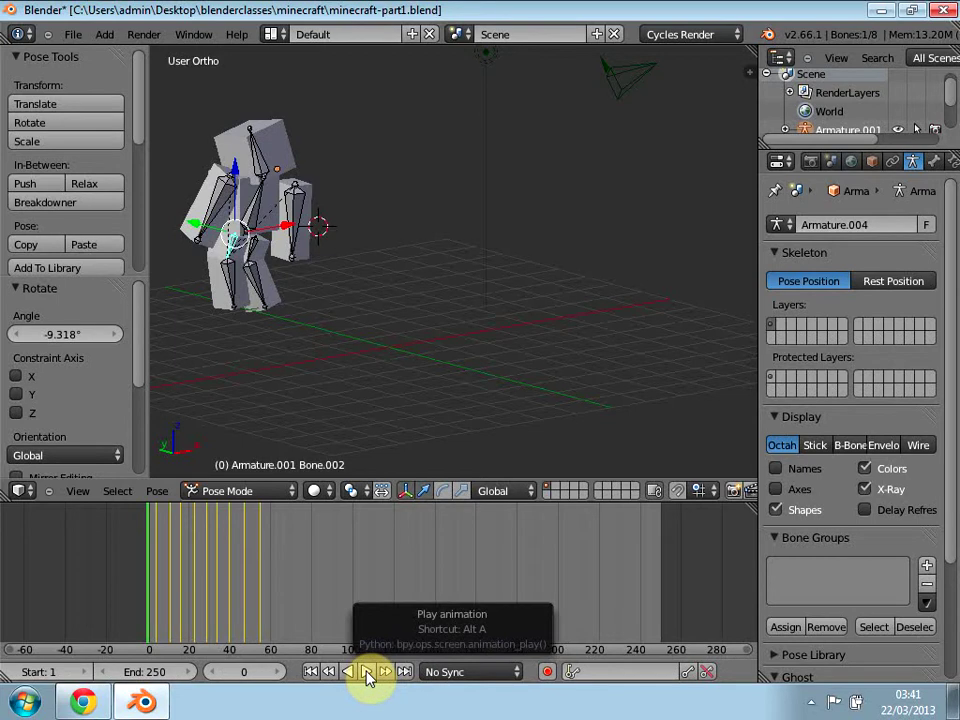
{"action": "left_click", "coordinate": [366, 672]}
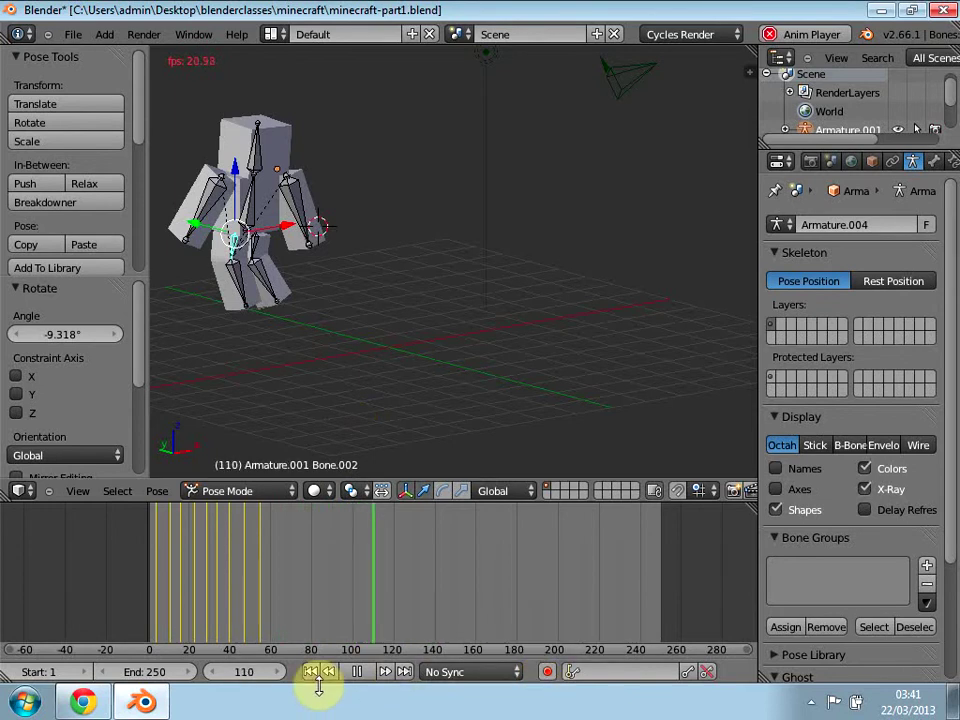
{"action": "left_click", "coordinate": [358, 672]}
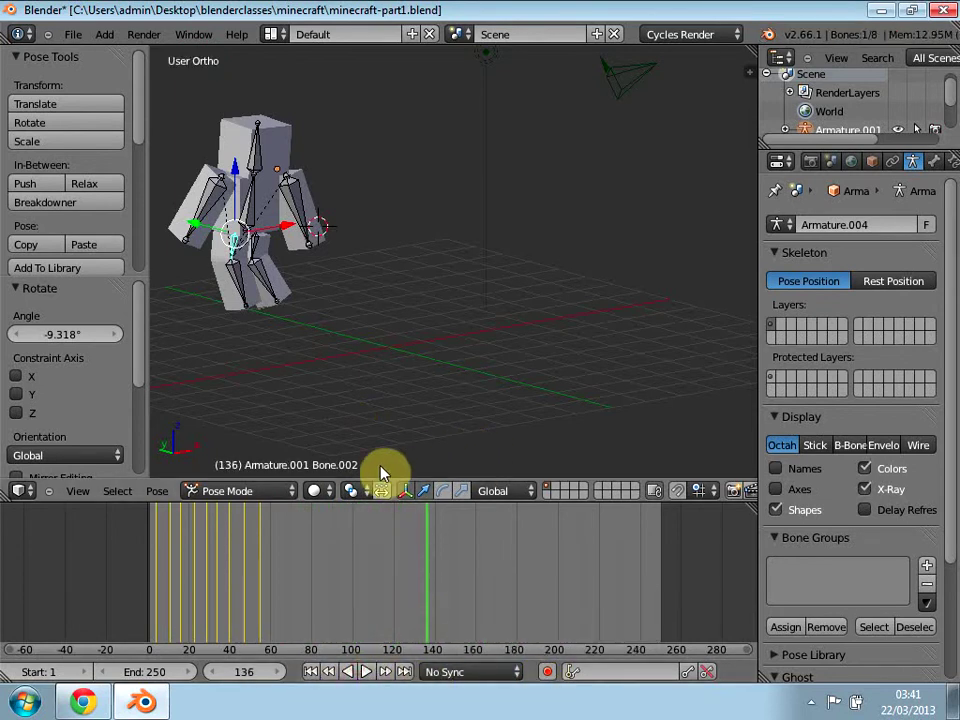
Step: Switch the armature from Pose Mode through Object Mode into Edit Mode, and scrub the timeline back to frame 1
{"action": "left_click", "coordinate": [250, 490]}
{"action": "left_click", "coordinate": [238, 494]}
{"action": "left_click", "coordinate": [232, 490]}
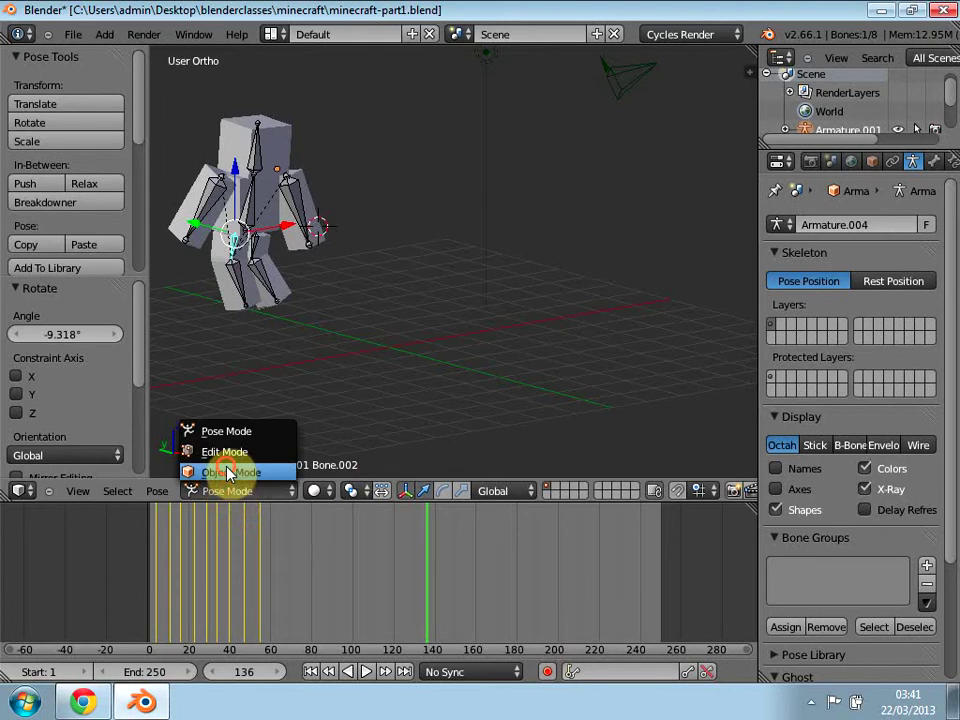
{"action": "left_click", "coordinate": [229, 482]}
{"action": "left_click", "coordinate": [242, 492]}
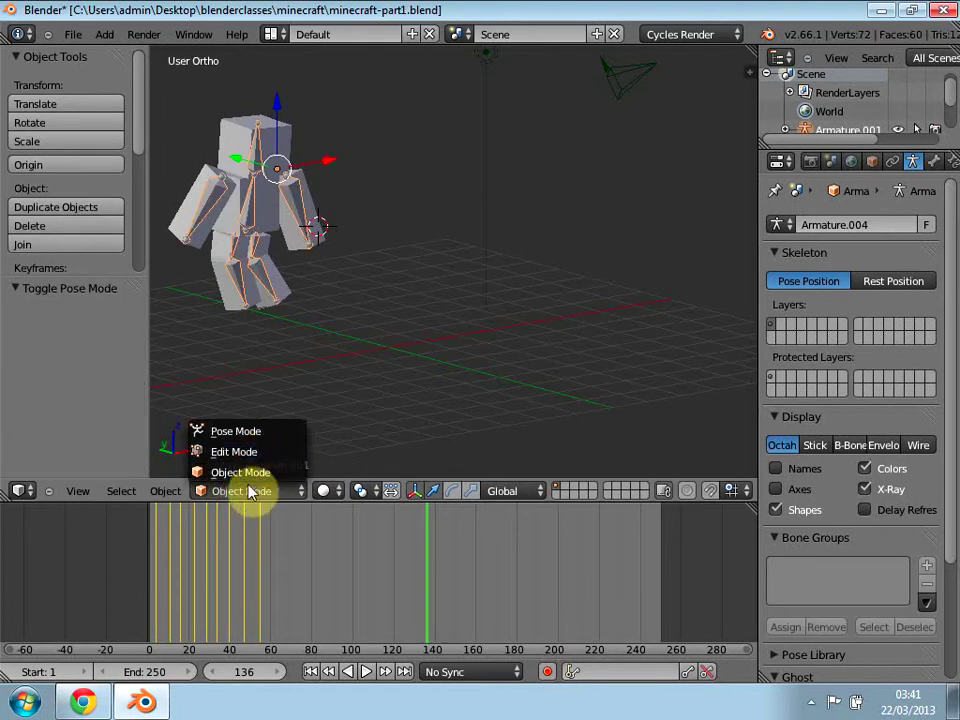
{"action": "left_click", "coordinate": [246, 454]}
{"action": "left_click", "coordinate": [250, 491]}
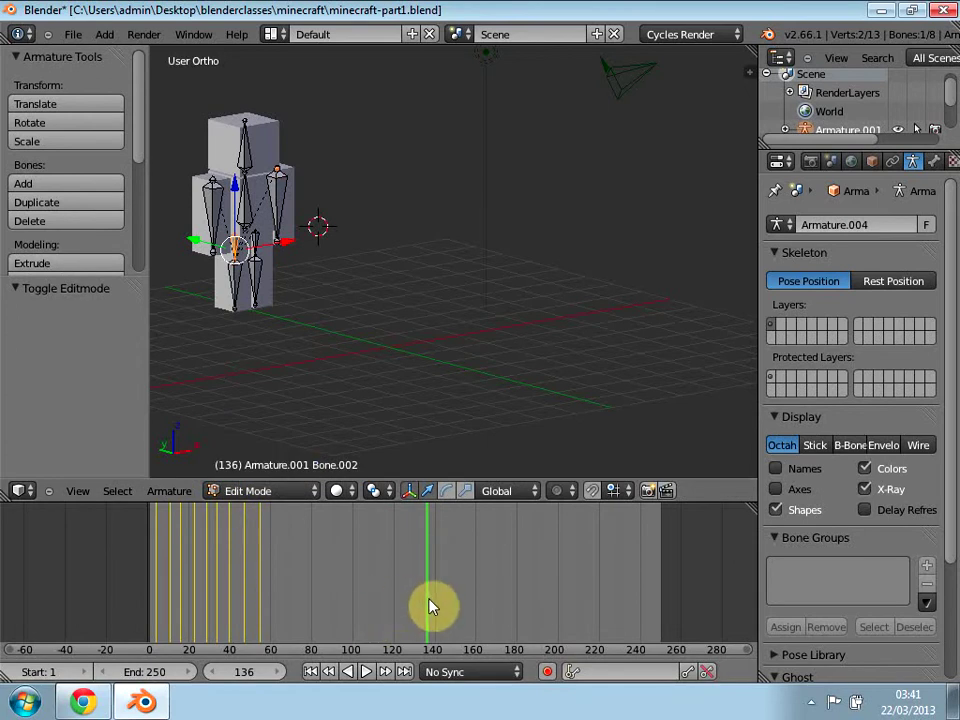
{"action": "left_click", "coordinate": [253, 497]}
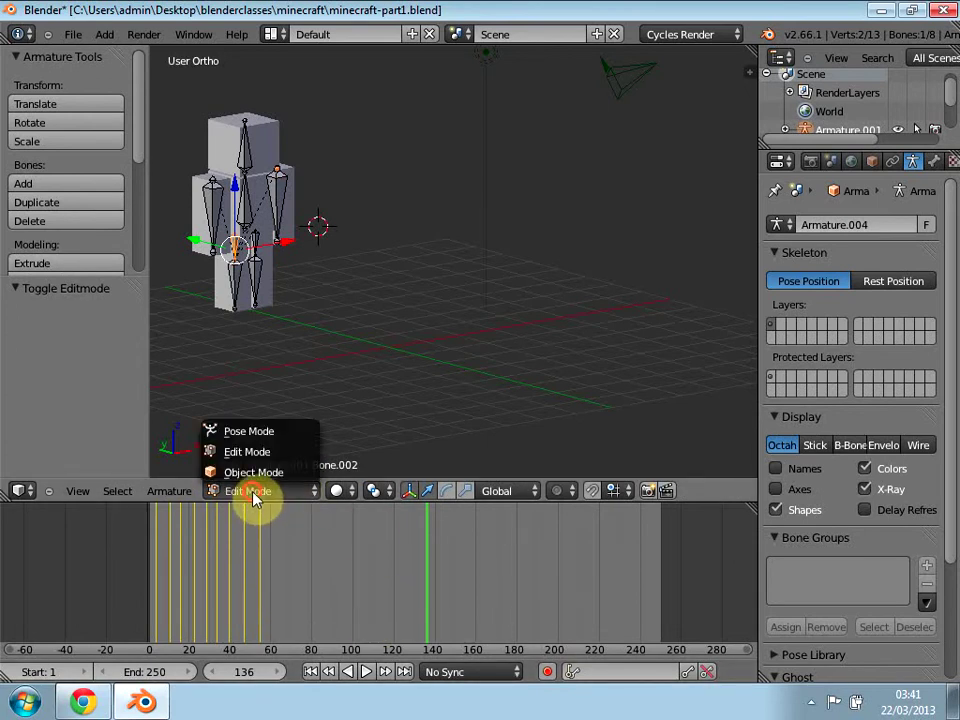
{"action": "left_click_drag", "start_coordinate": [432, 596], "coordinate": [210, 585]}
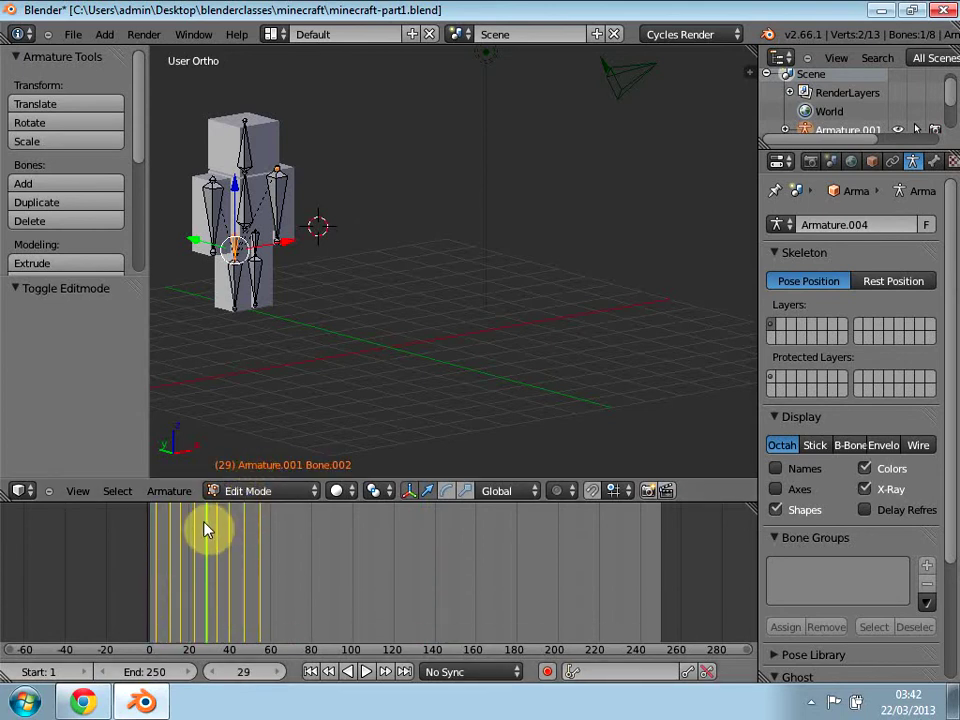
{"action": "left_click_drag", "start_coordinate": [210, 531], "coordinate": [150, 531]}
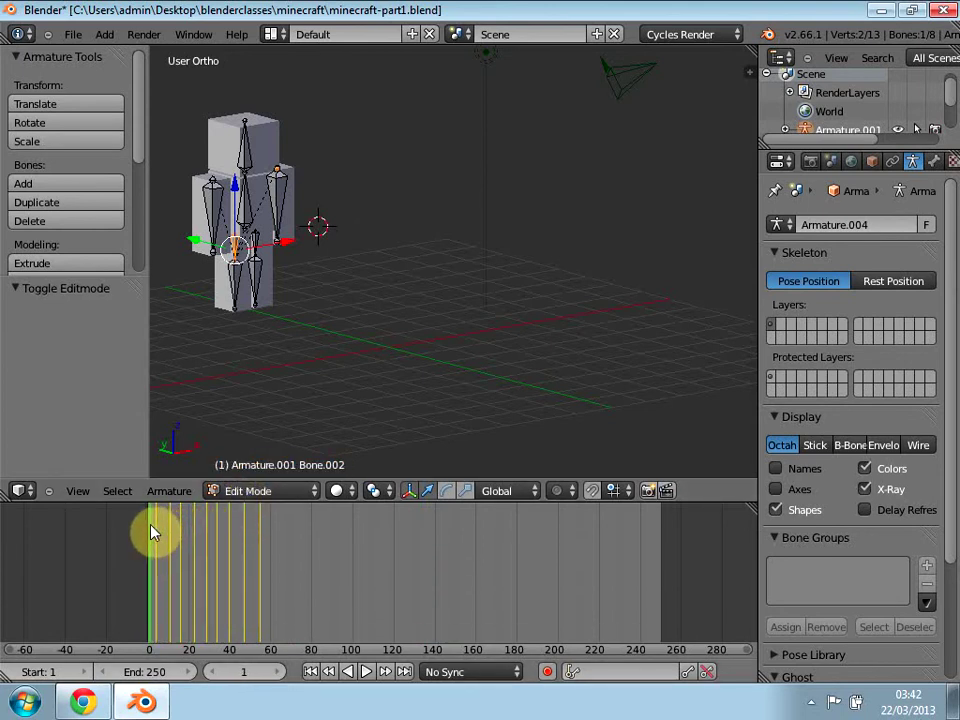